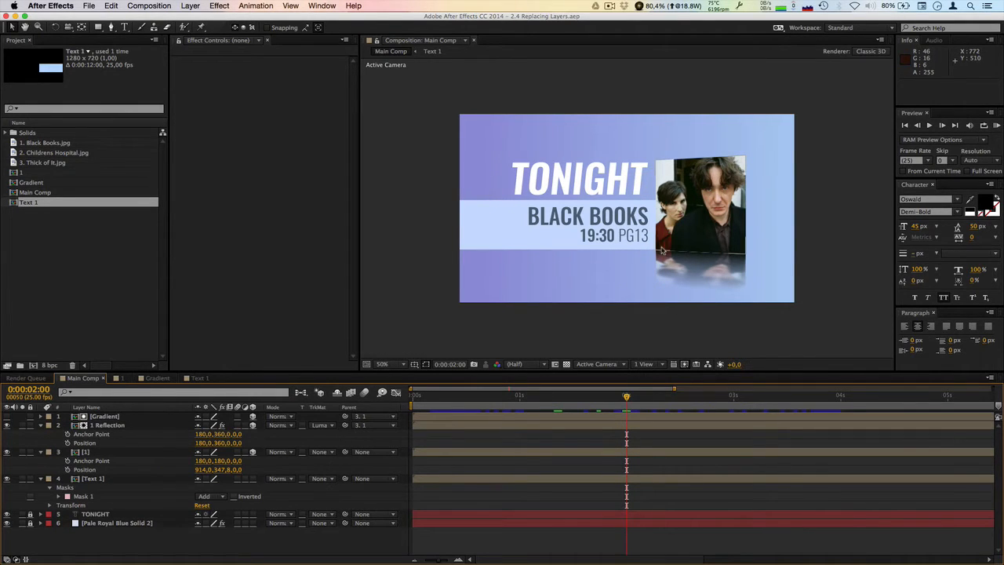
Step: Pre-compose layer 1 in Main Comp as "Picture 1", leaving all attributes in Main Comp
left_click_drag(609, 399, 571, 399)
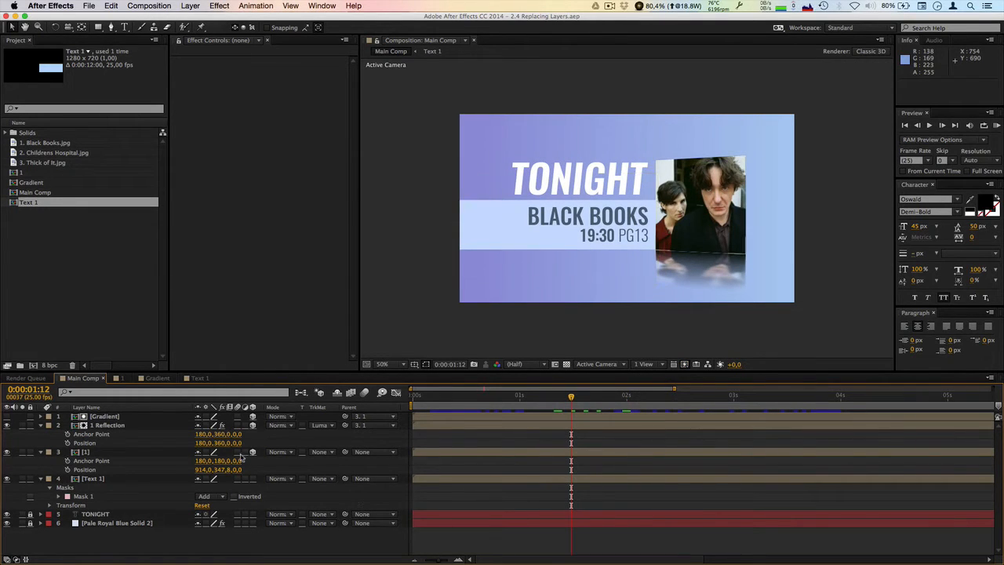
left_click(86, 454)
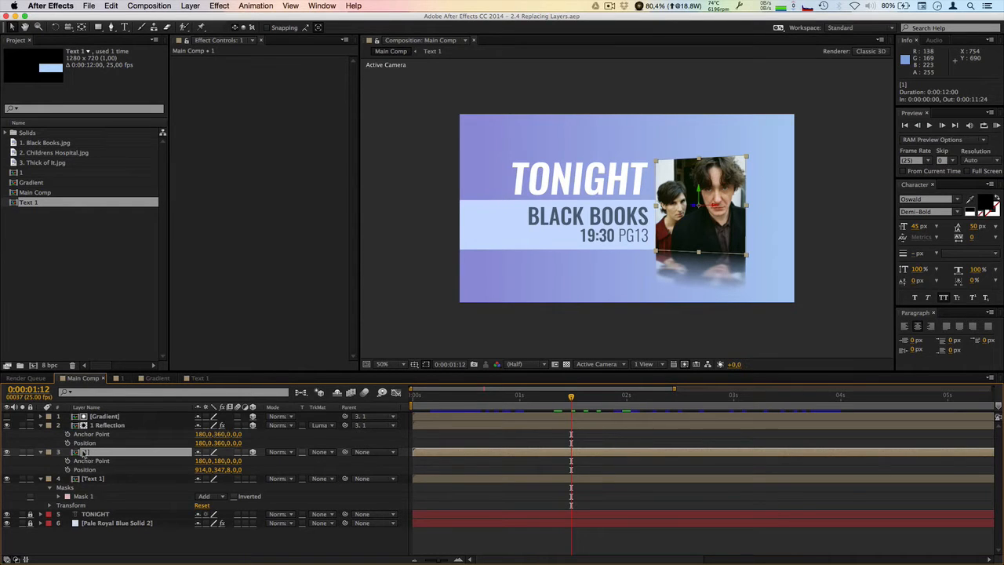
left_click(7, 453)
left_click(6, 453)
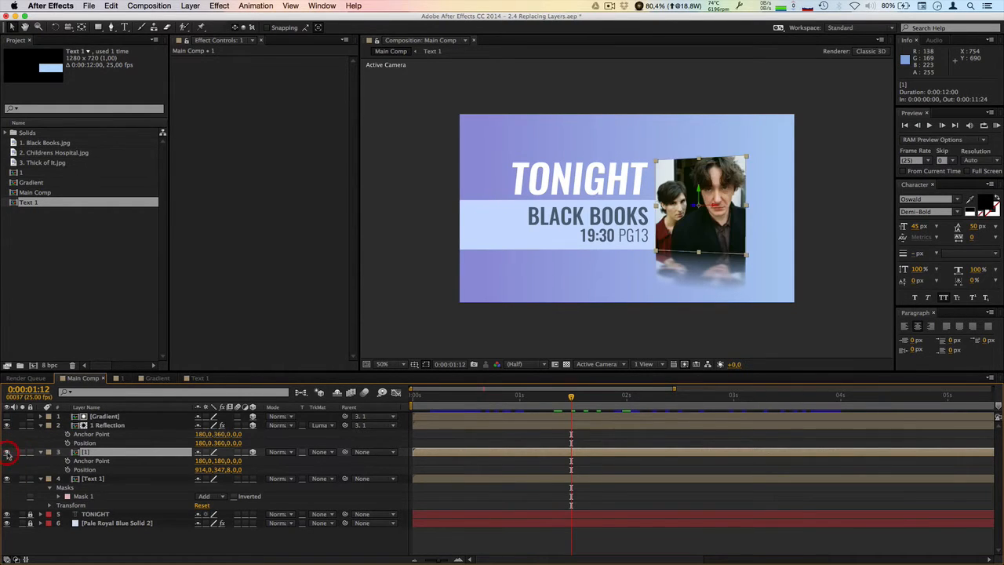
right_click(84, 452)
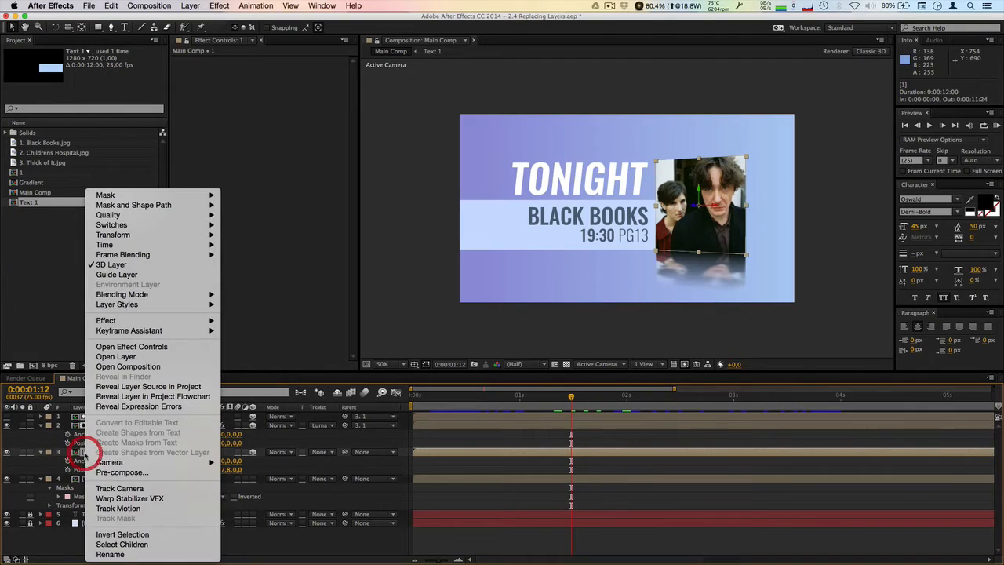
left_click(132, 479)
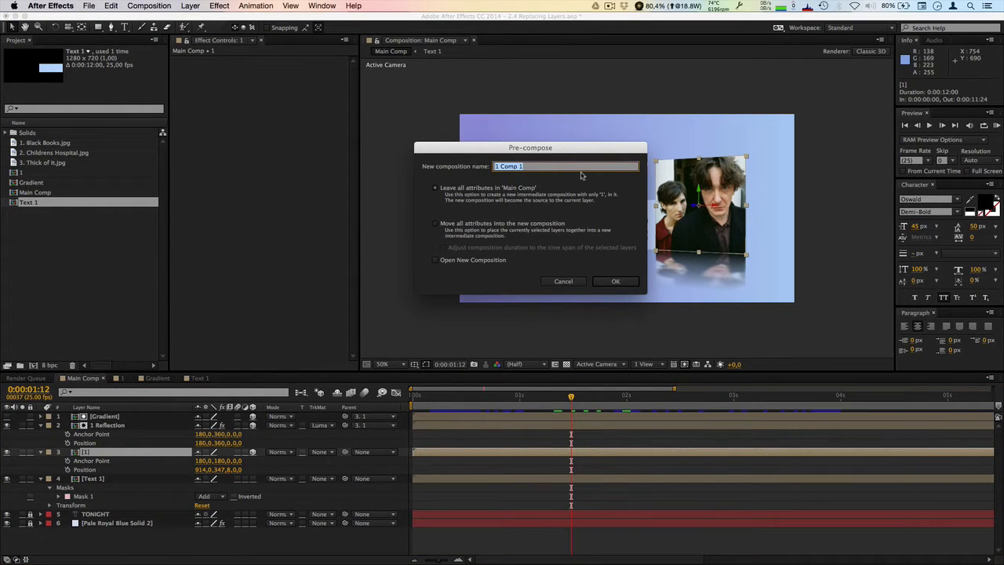
type("P")
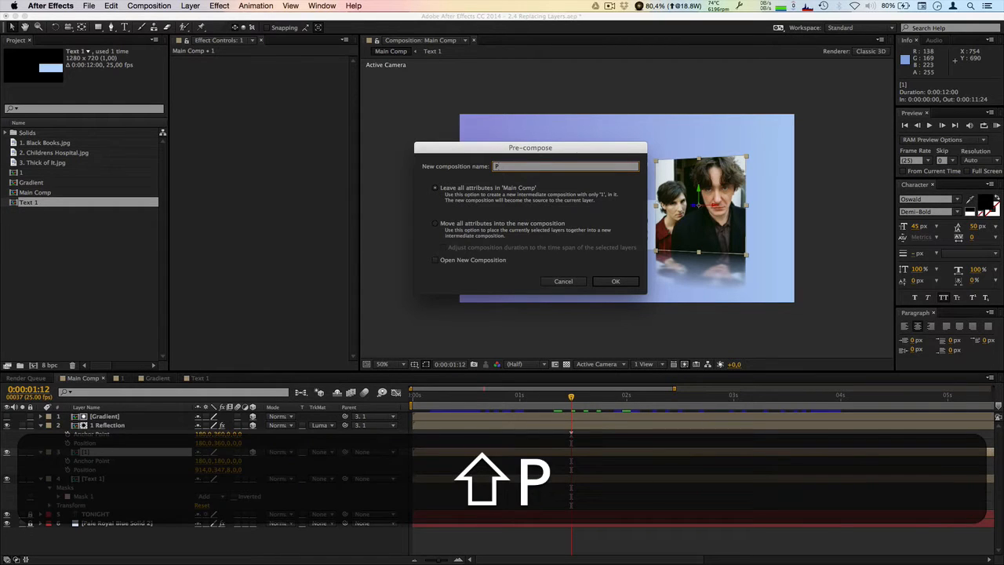
type("icture 1")
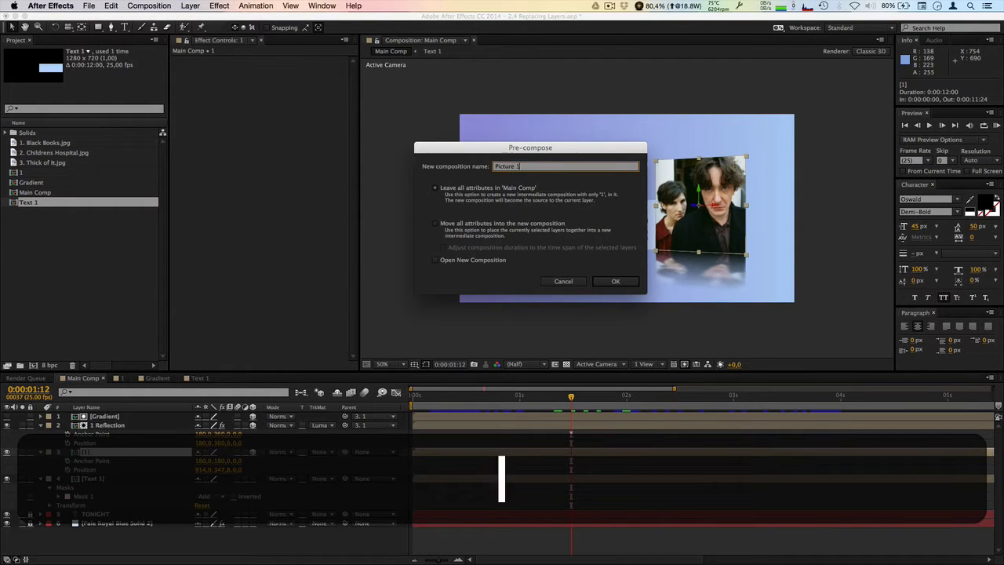
key("Return")
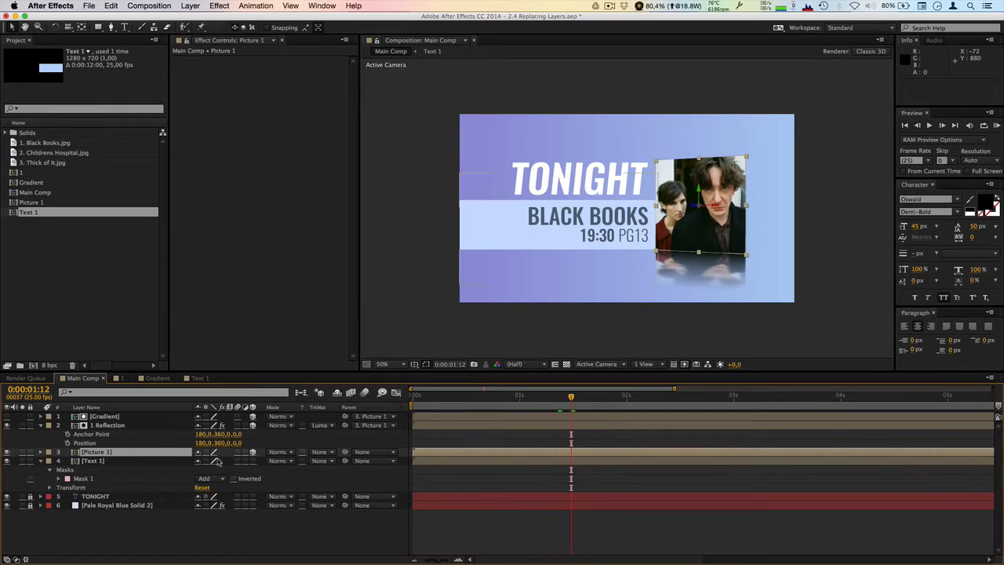
Step: Open the Picture 1 composition and try moving its nested layer straight down
double_click(108, 453)
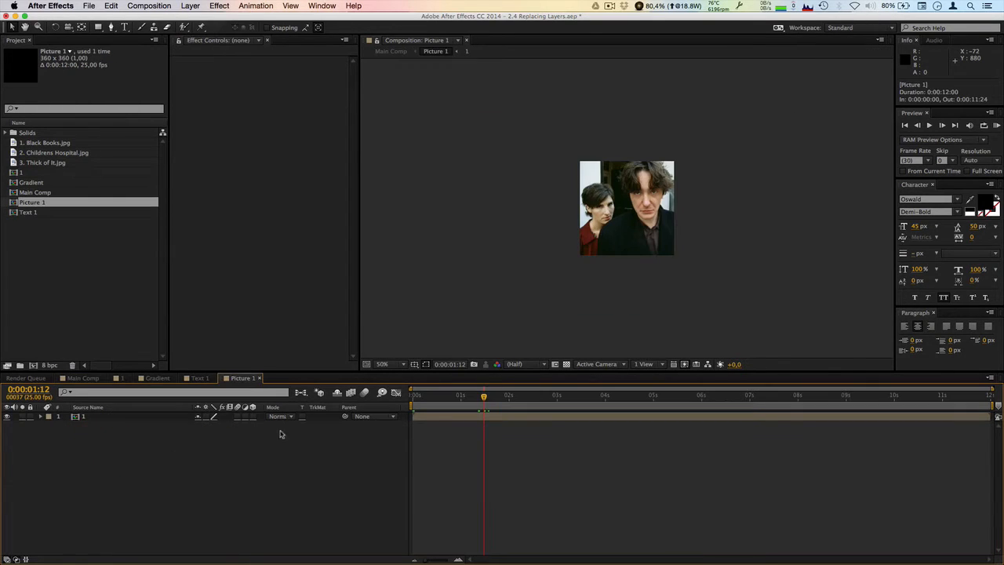
left_click(80, 418)
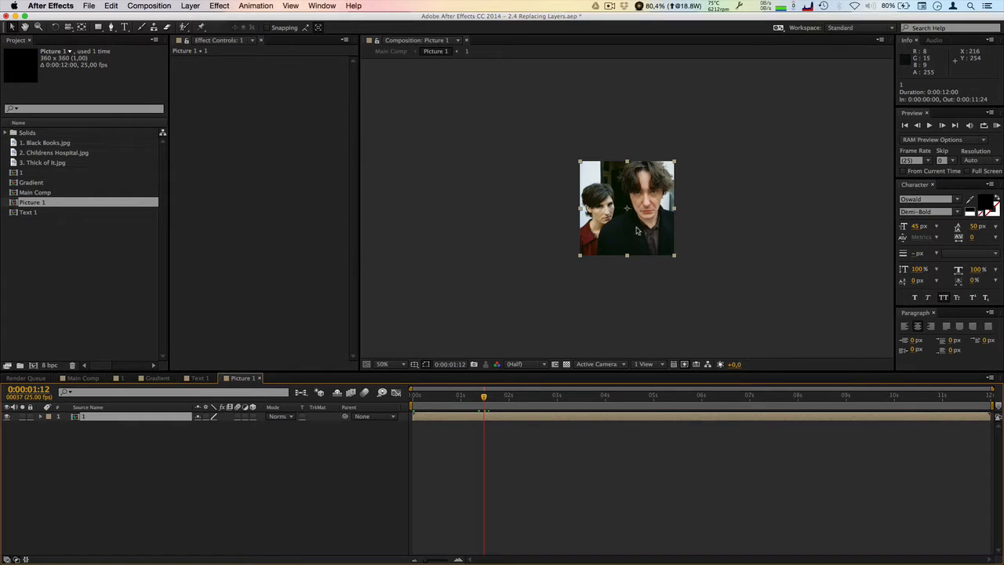
left_click_drag(637, 229, 638, 258)
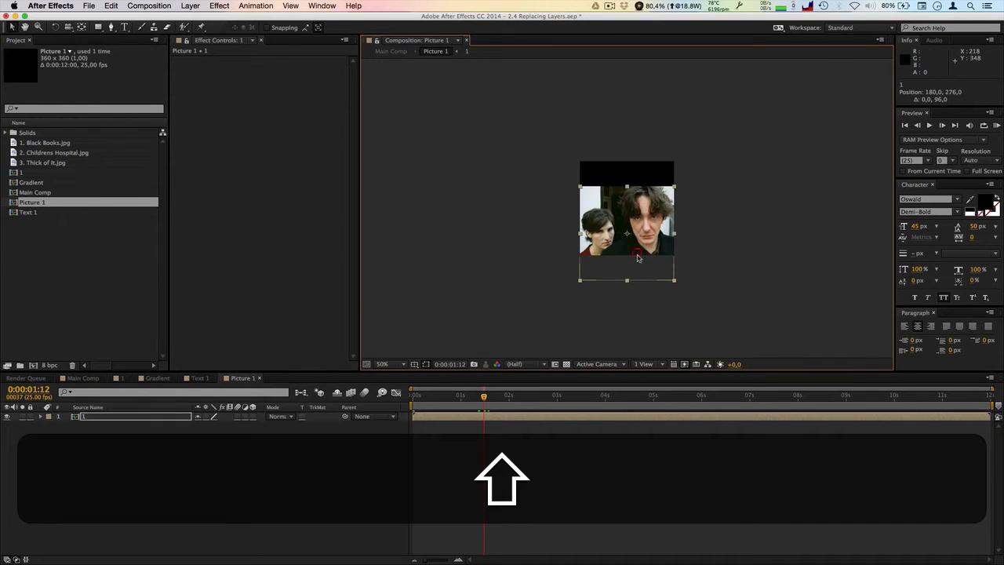
key("super+z")
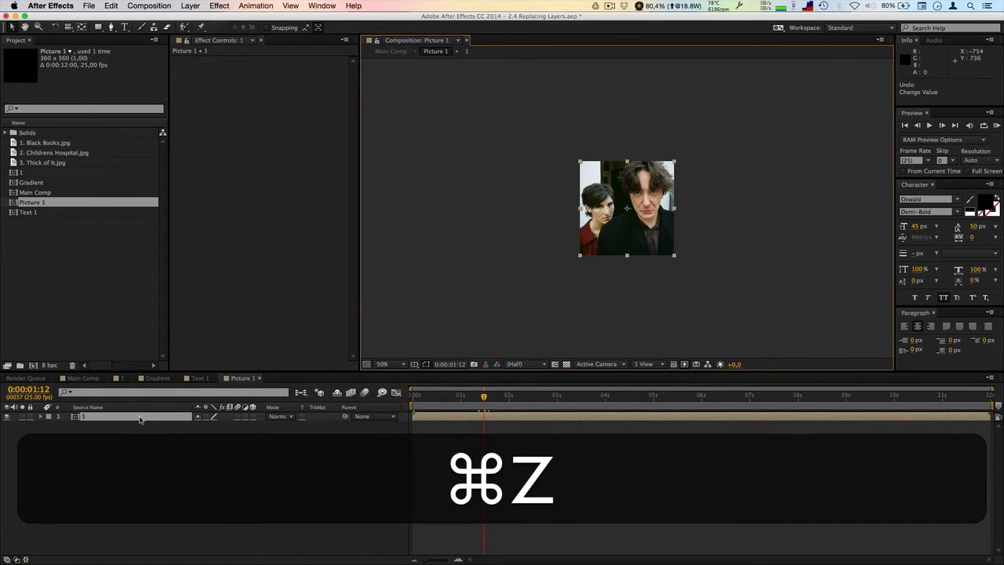
Step: Open nested composition 1 and try moving the Black Books photo away from its animated position at 0:00:01:08
double_click(134, 418)
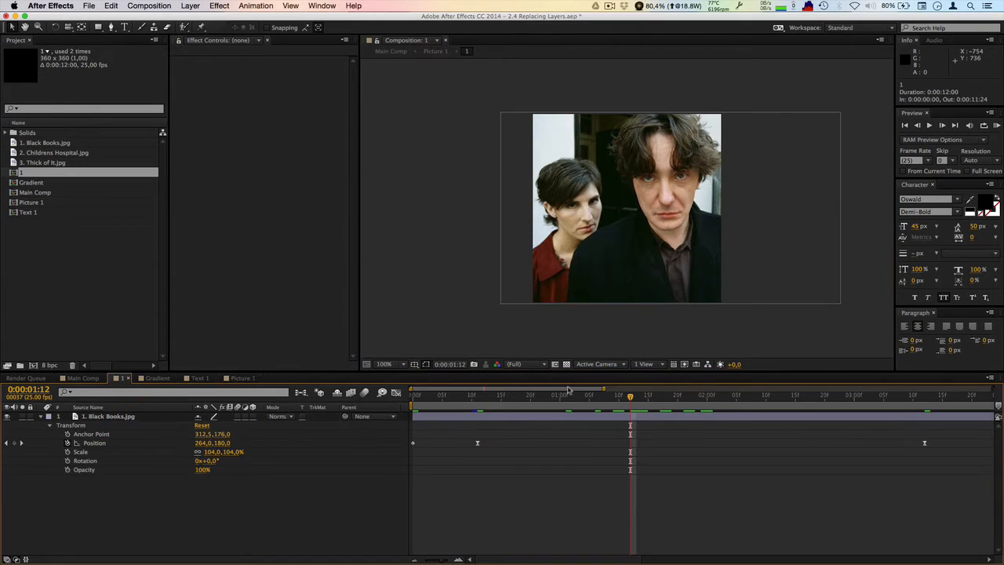
left_click(598, 397)
left_click_drag(600, 400, 602, 400)
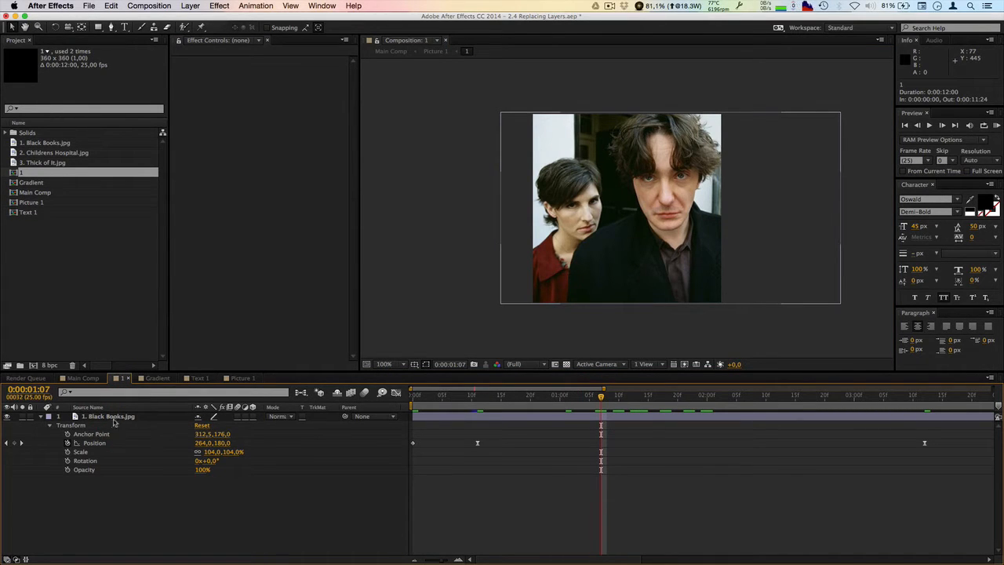
left_click(607, 400)
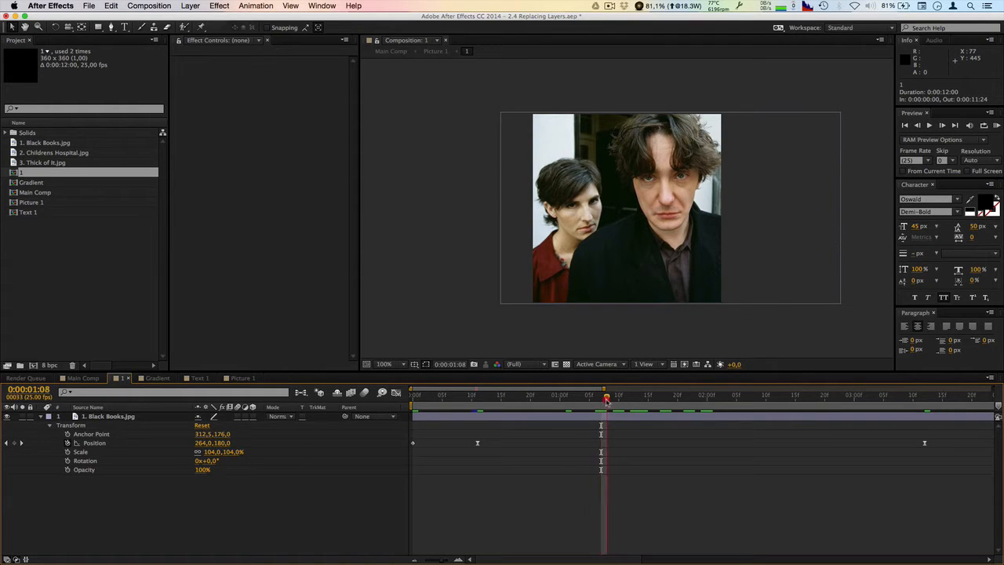
left_click_drag(681, 239, 624, 215)
key("cmd+z")
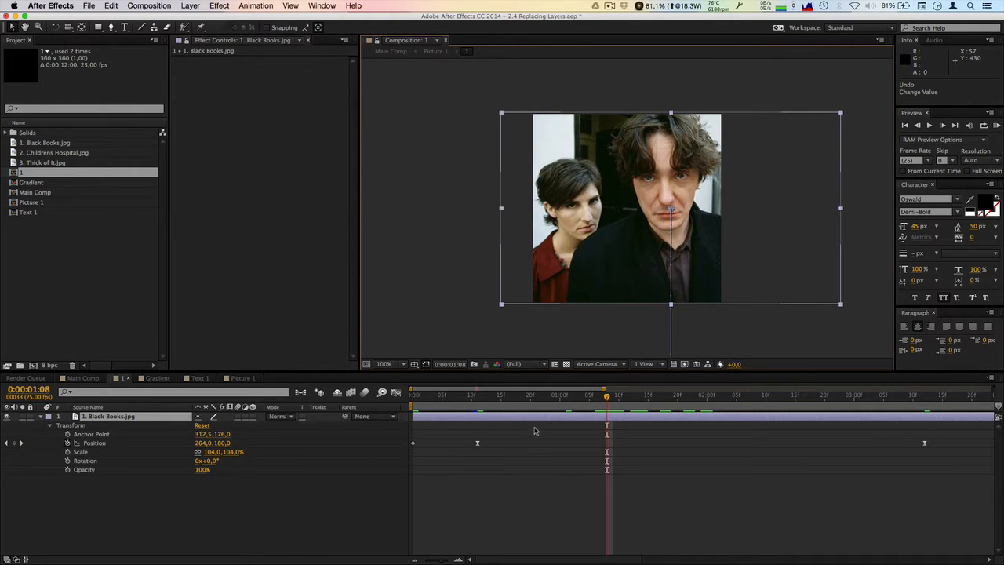
Step: Step through the Black Books photo's Position animation, from its entrance at 0:00:00:00 to its exit after 0:00:03:12
left_click_drag(604, 388, 764, 387)
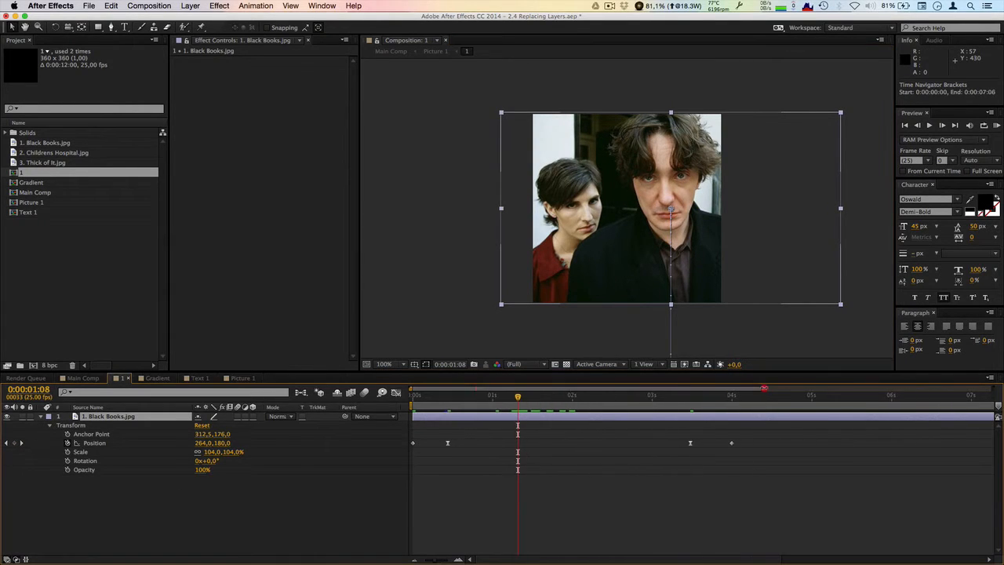
left_click(411, 397)
mouse_move(413, 401)
left_mouse_down()
mouse_move(427, 401)
mouse_move(407, 403)
left_mouse_up()
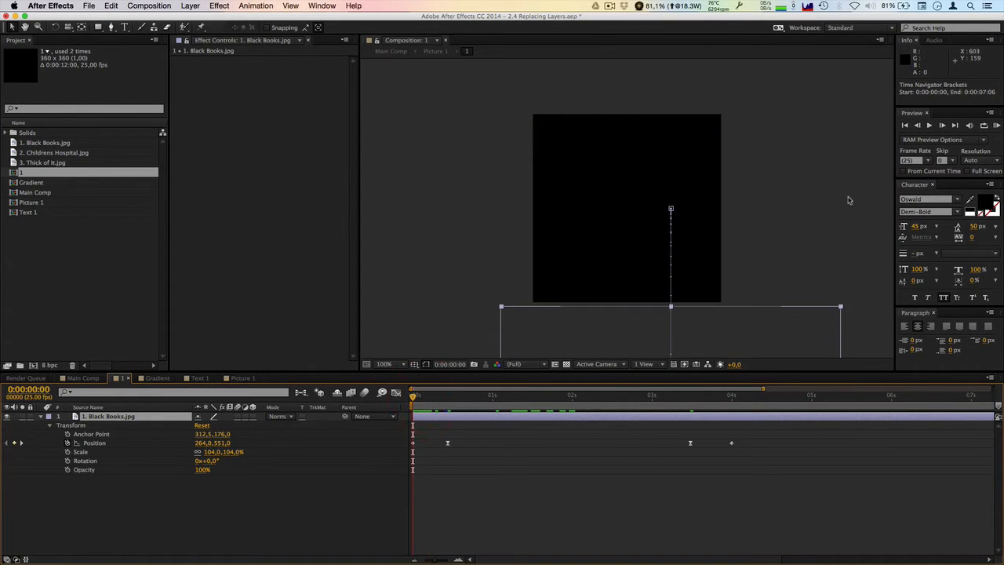
left_click(943, 126)
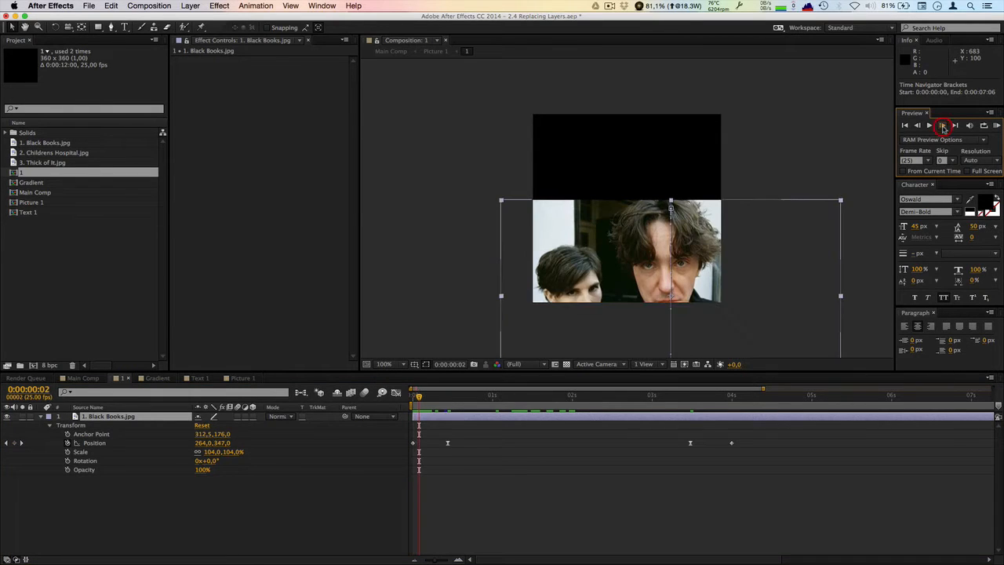
left_click(691, 400)
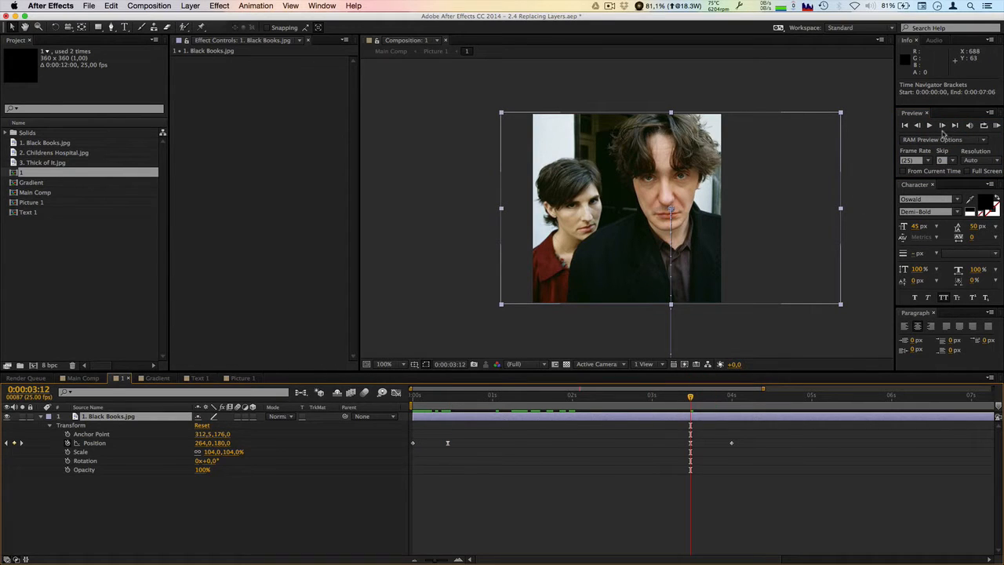
left_click(943, 127)
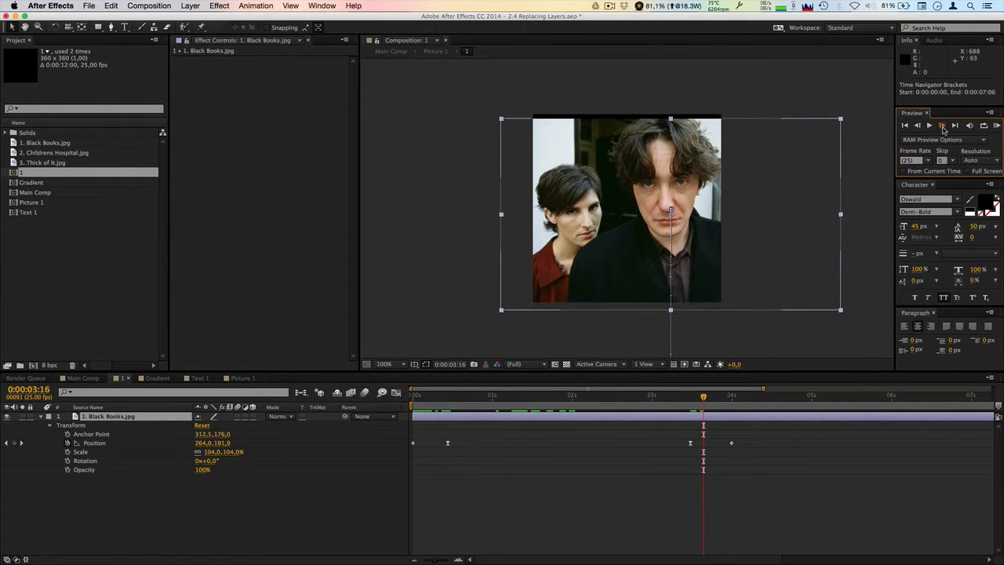
left_click(943, 127)
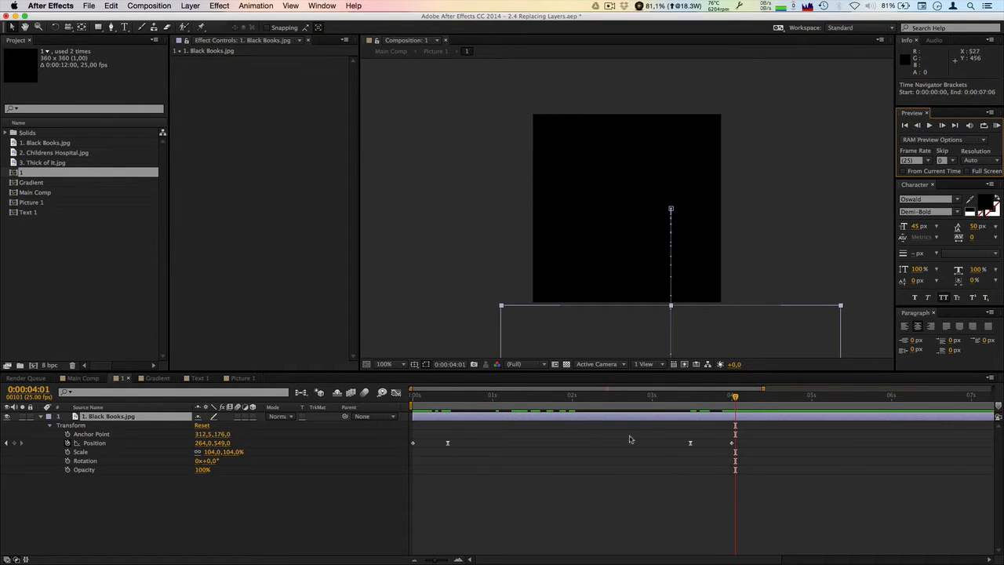
Step: Remove all Position keyframes from the Black Books photo at 0:00:02:00, where it fills the composition
left_click(574, 399)
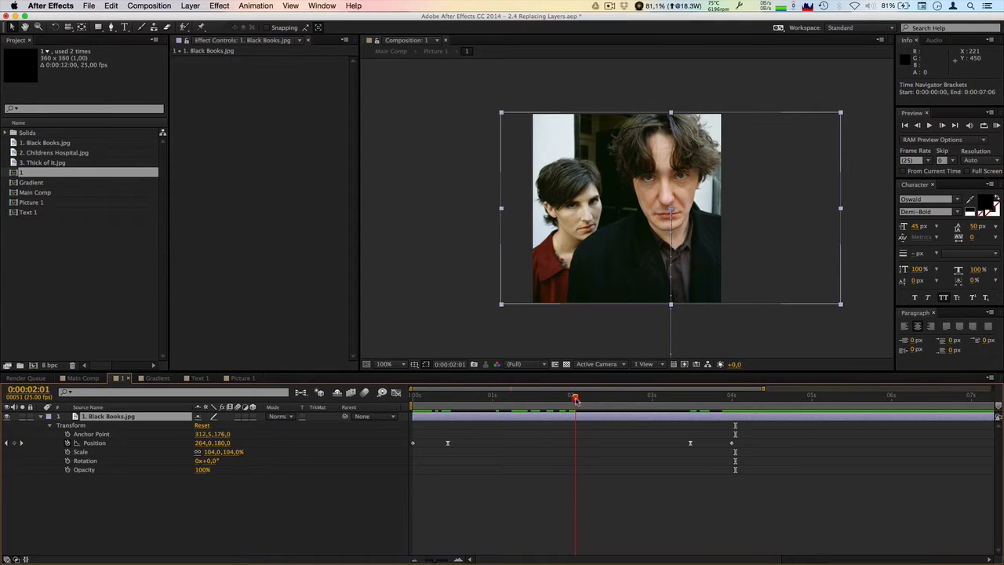
left_click(572, 399)
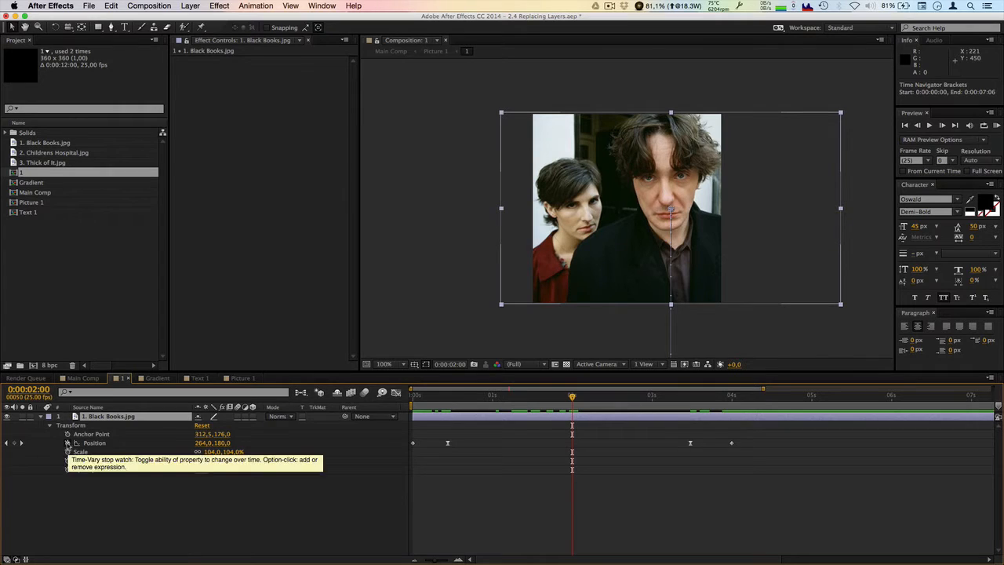
left_click(68, 444)
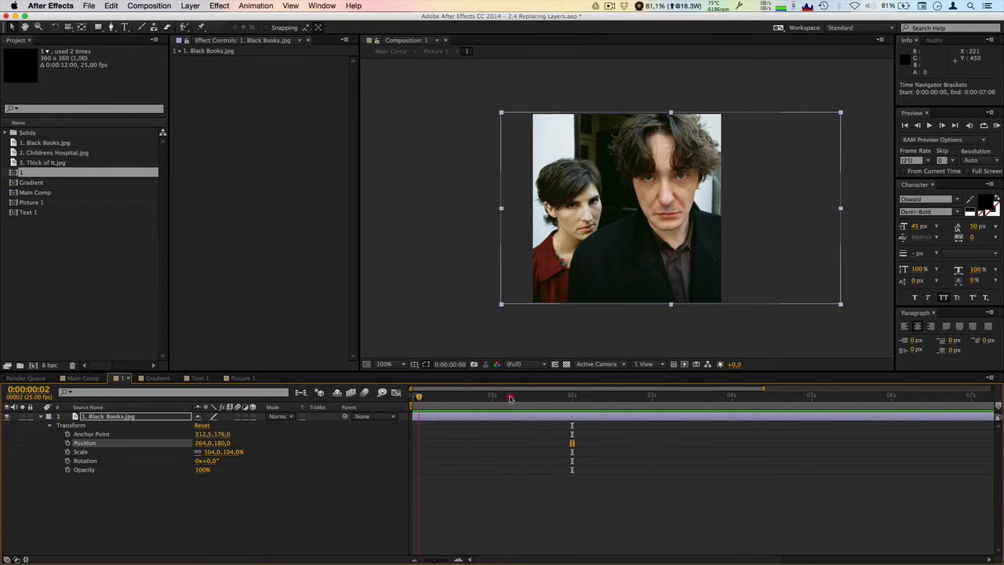
left_click(572, 397)
Step: In the Picture 1 composition, add a Position keyframe to nested layer 1 at 0:00:00:12
left_click(239, 378)
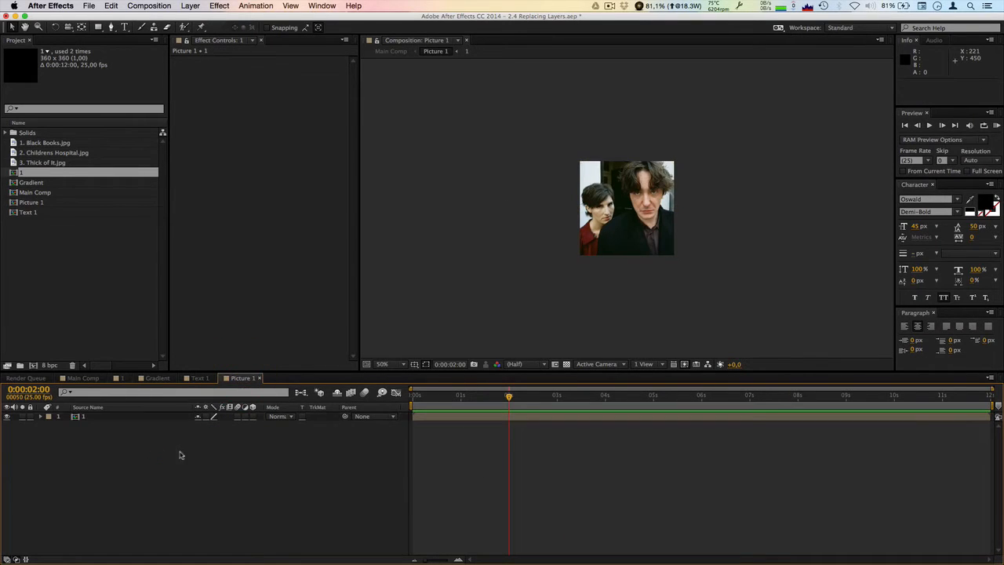
left_click(120, 379)
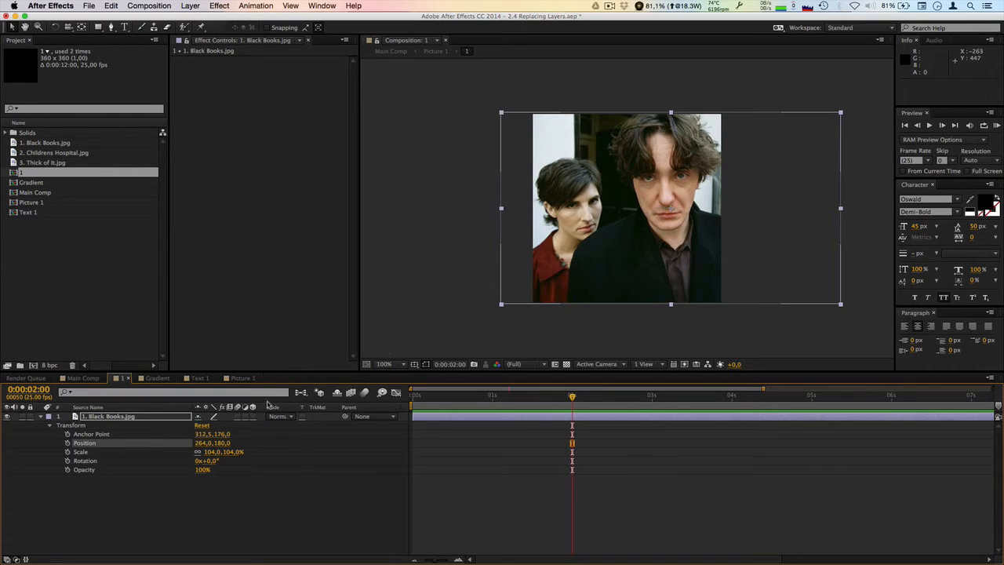
left_click(247, 379)
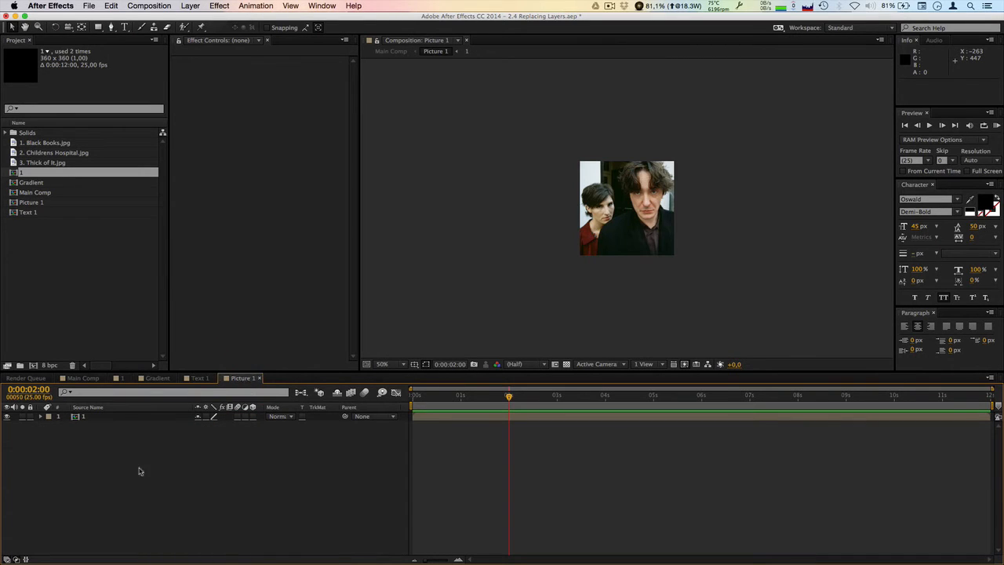
left_click(83, 419)
left_click(83, 420)
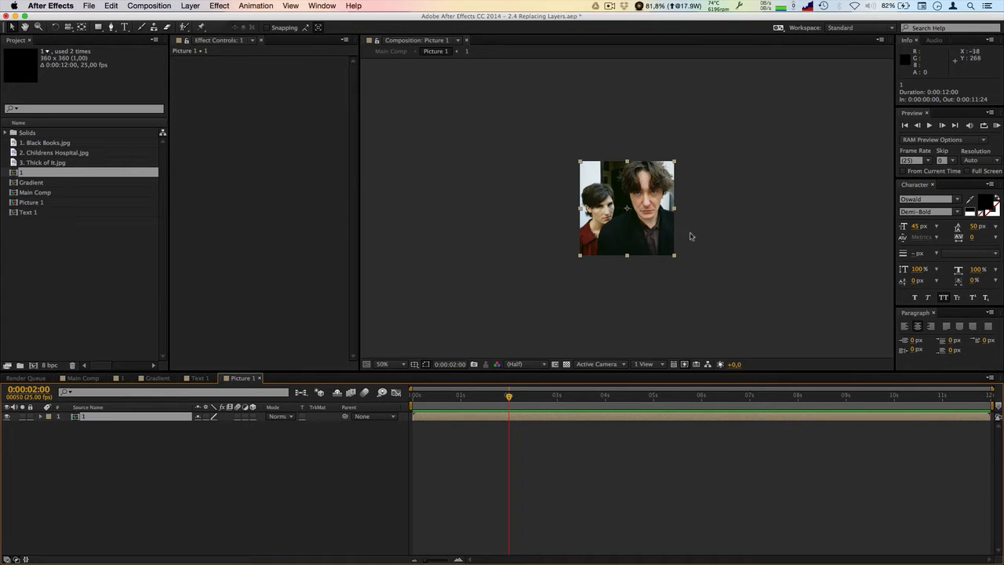
left_click_drag(431, 396, 400, 397)
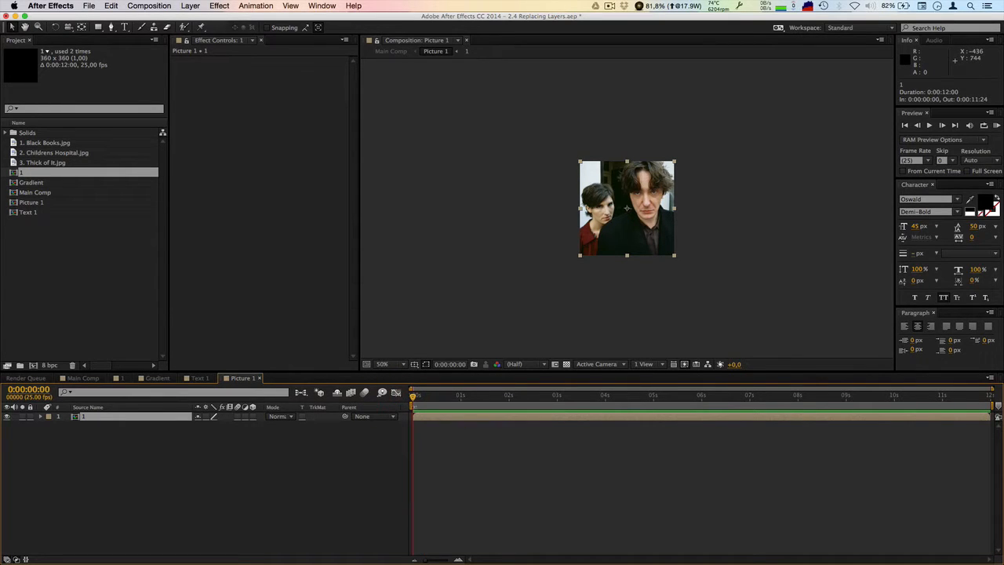
left_click(944, 126)
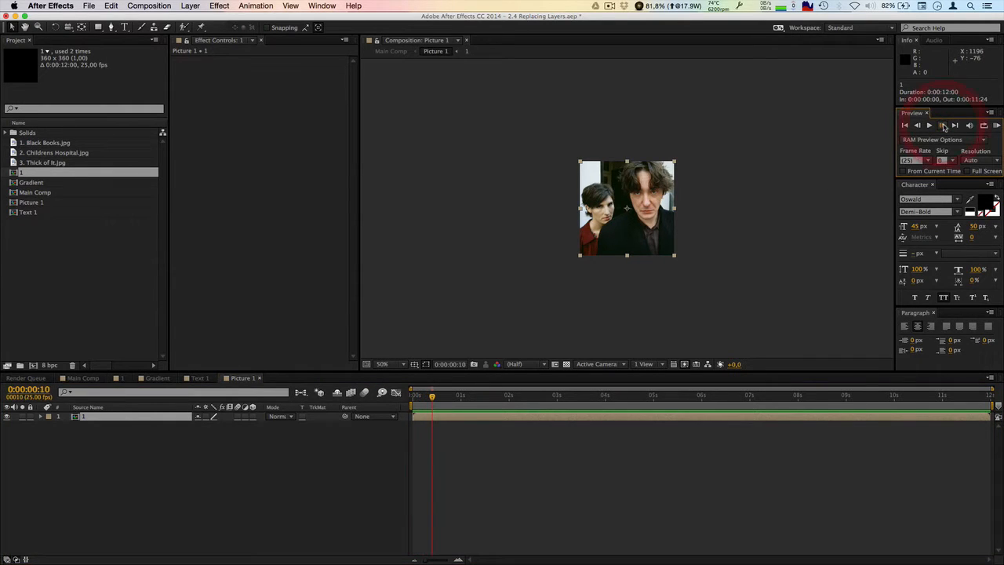
left_click(944, 126)
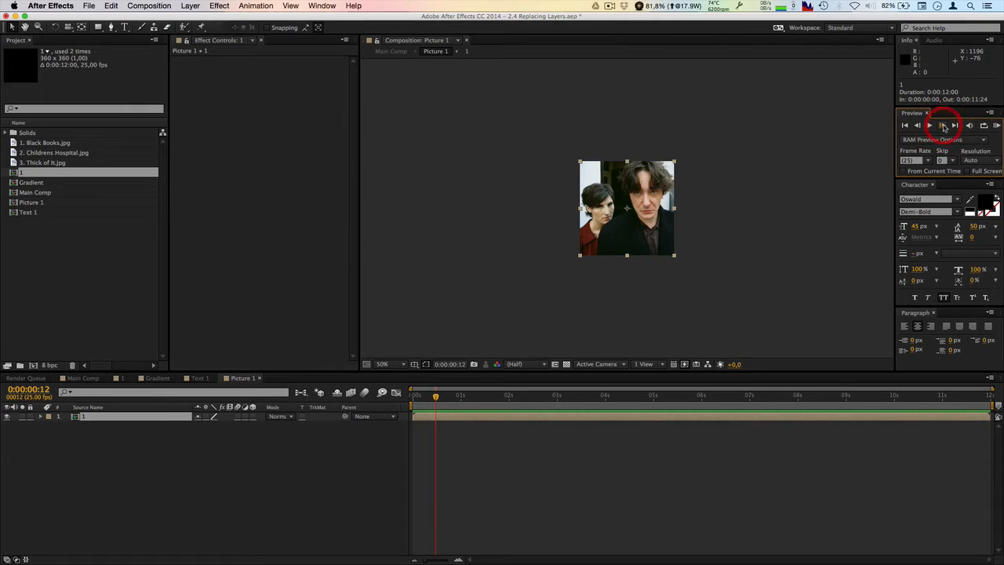
left_click(43, 417)
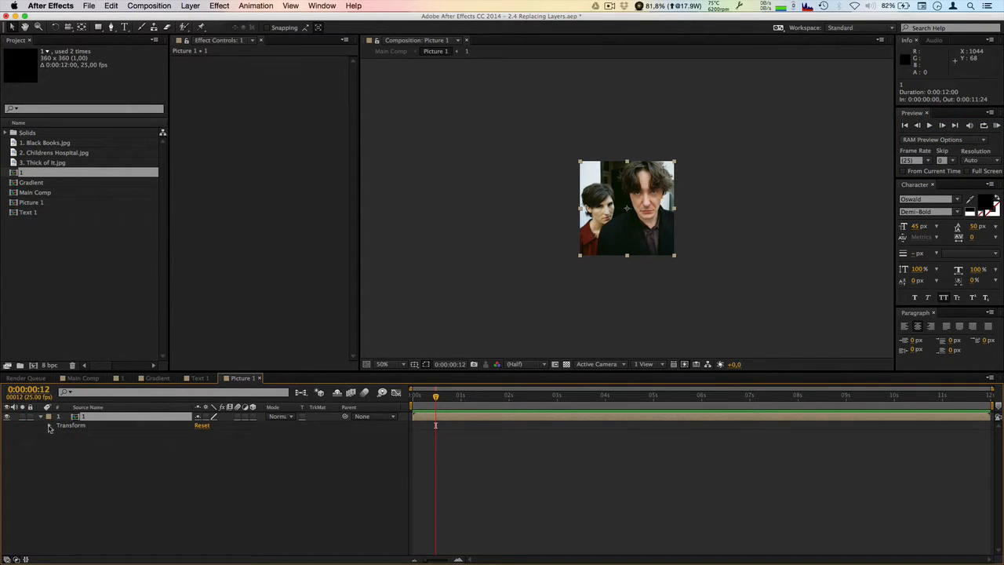
left_click(48, 426)
left_click(67, 442)
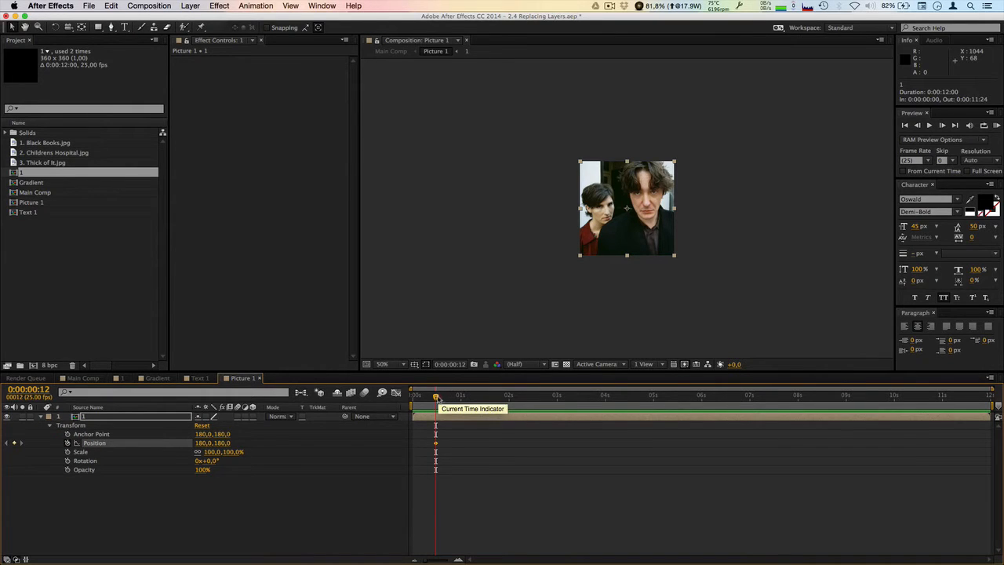
Step: Add a Position keyframe to layer 1 at 0:00:03:13, and at 0:00:00:00 move it straight down out of frame to about 180, 554
left_click_drag(437, 398, 583, 401)
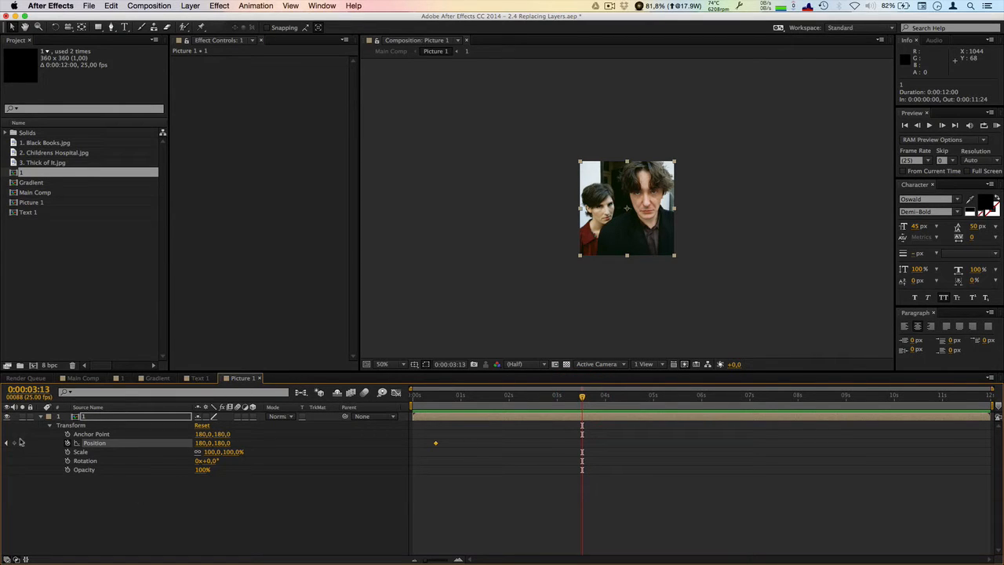
left_click(414, 397)
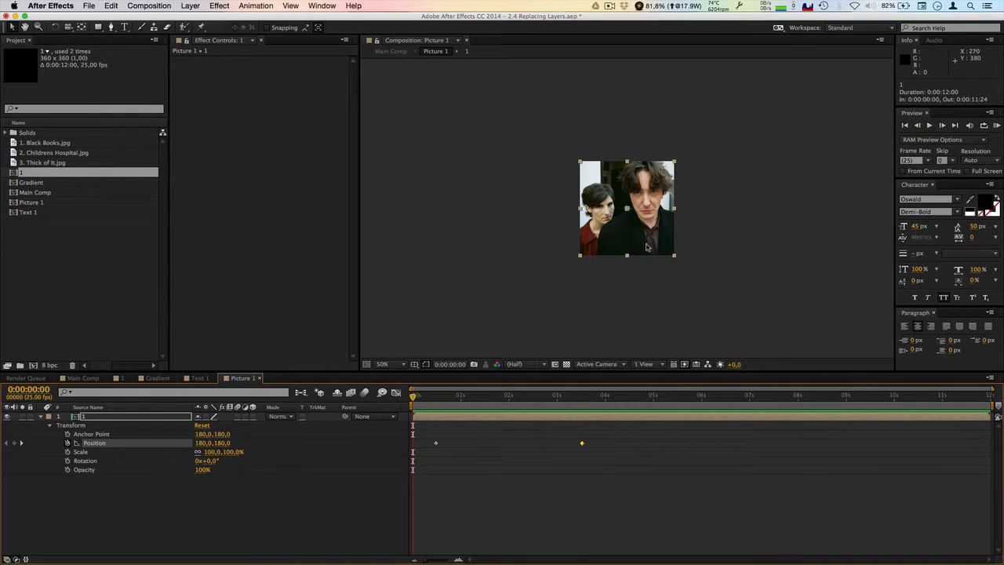
mouse_move(647, 247)
left_mouse_down()
mouse_move(637, 269)
mouse_move(640, 328)
left_mouse_up()
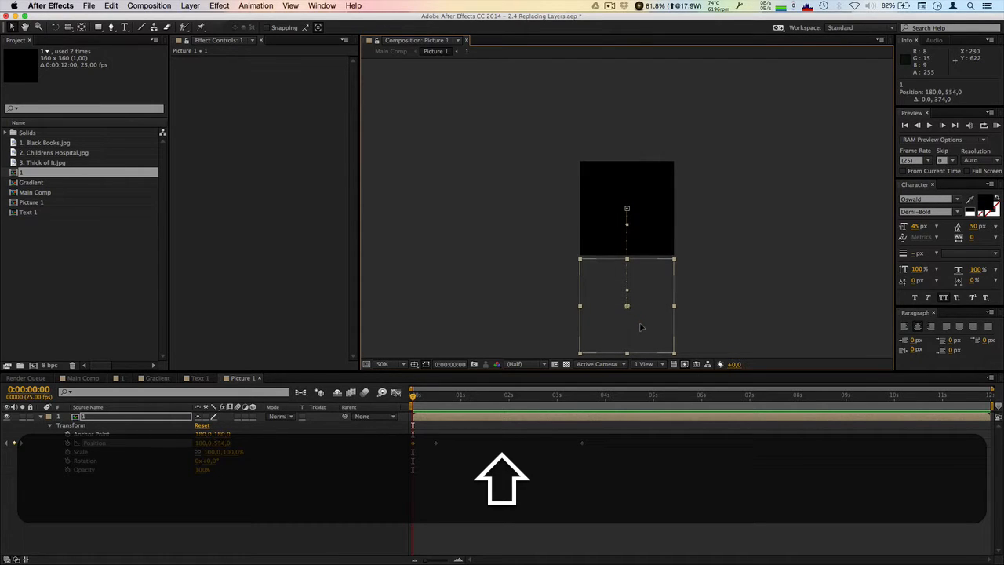
Step: At 0:00:04:00, move layer 1 straight down below the frame to about 180, 548 for its exit, and preview the motion
left_click(605, 398)
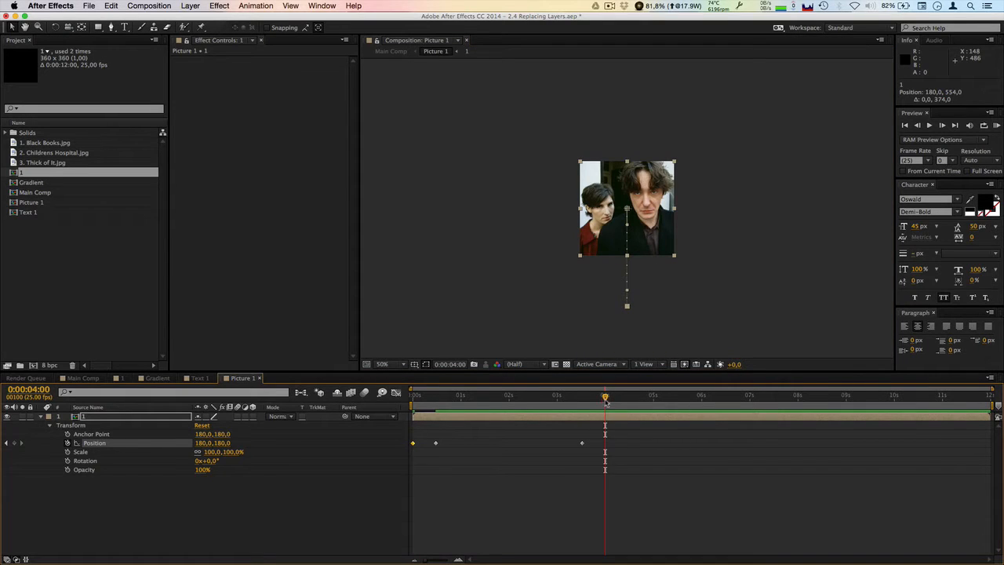
key("shift")
left_click_drag(640, 231, 639, 325)
left_click_drag(418, 402, 542, 414)
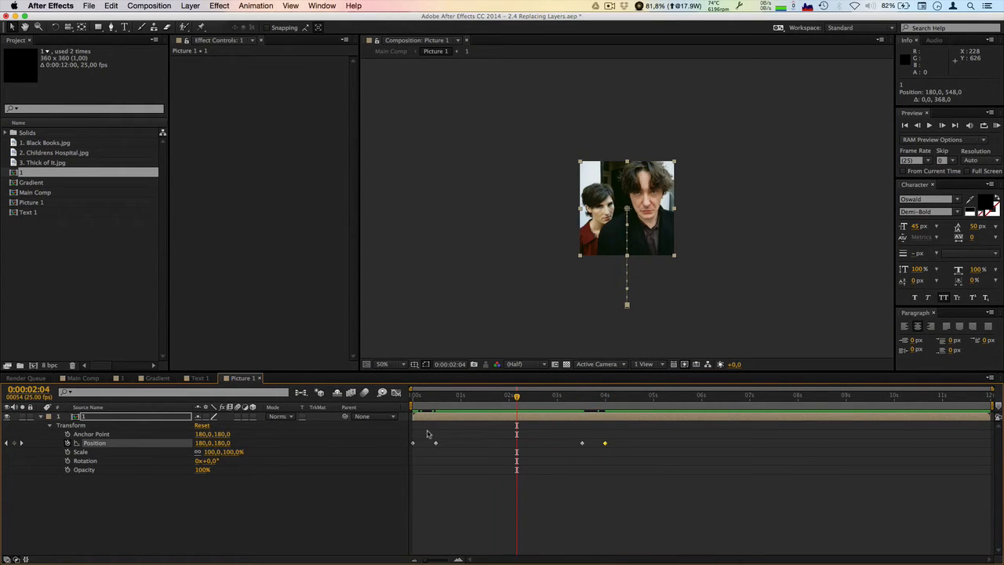
Step: Apply Easy Ease to the Position keyframes at 0:00:00:12 and 0:00:03:13 and display the Graph Editor
left_click_drag(428, 434, 596, 447)
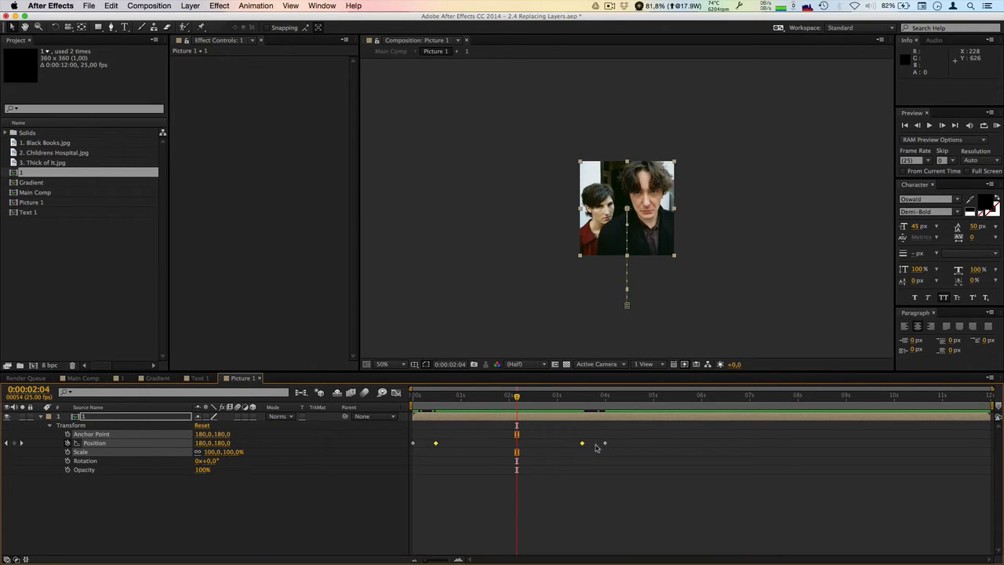
key("F9")
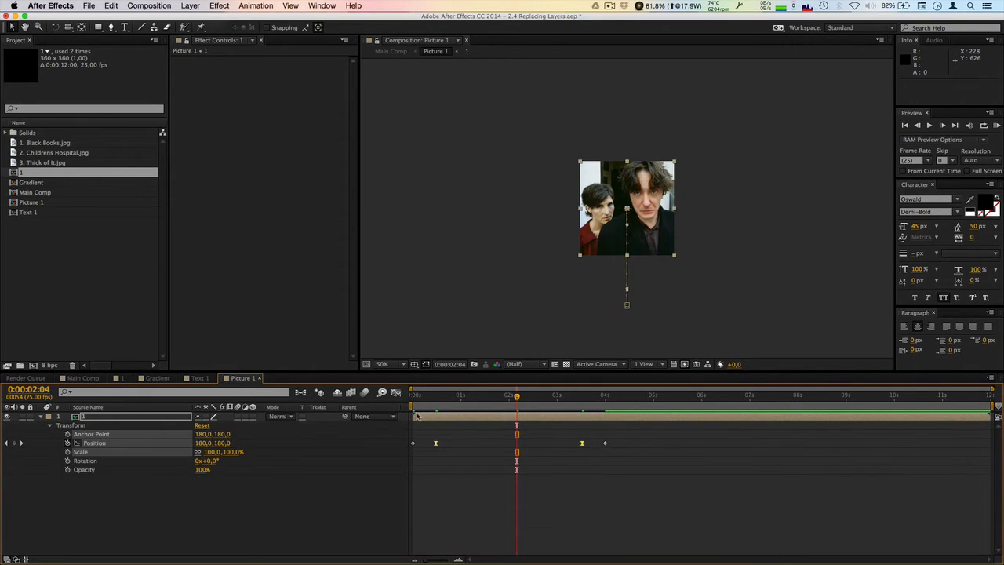
left_click(397, 393)
Step: Switch the Graph Editor to the value graph and fit all graphs to the view
right_click(553, 477)
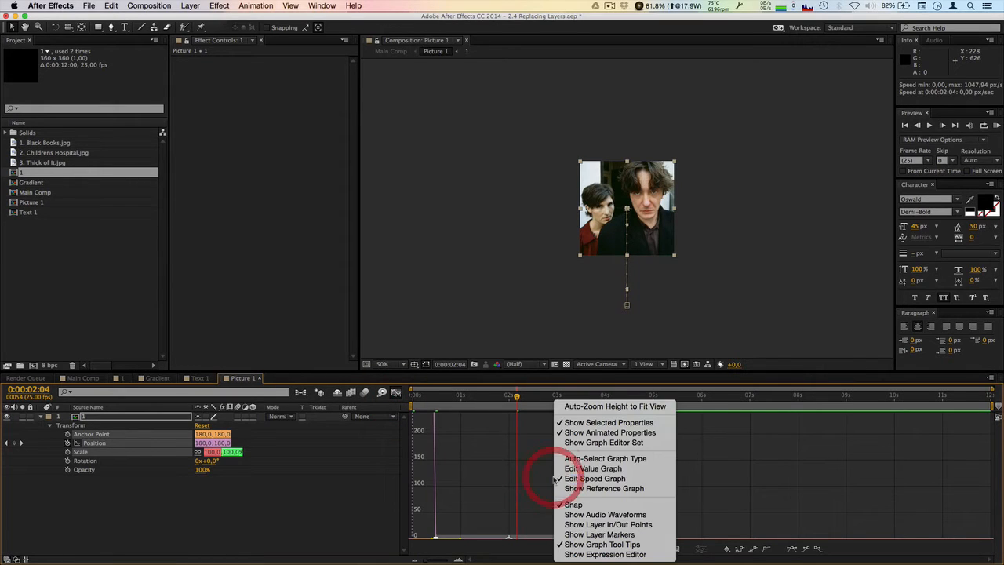
left_click(592, 469)
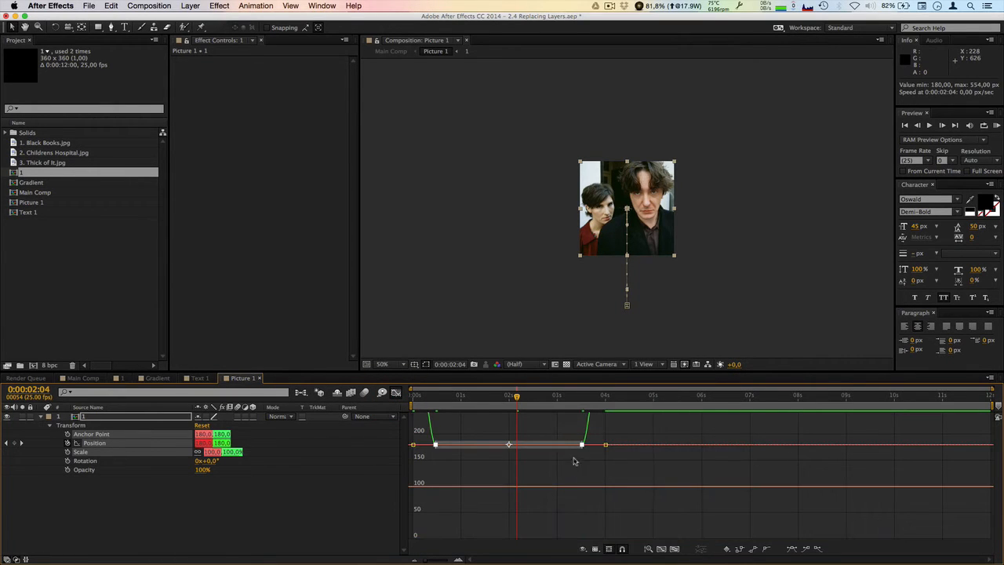
left_click(666, 549)
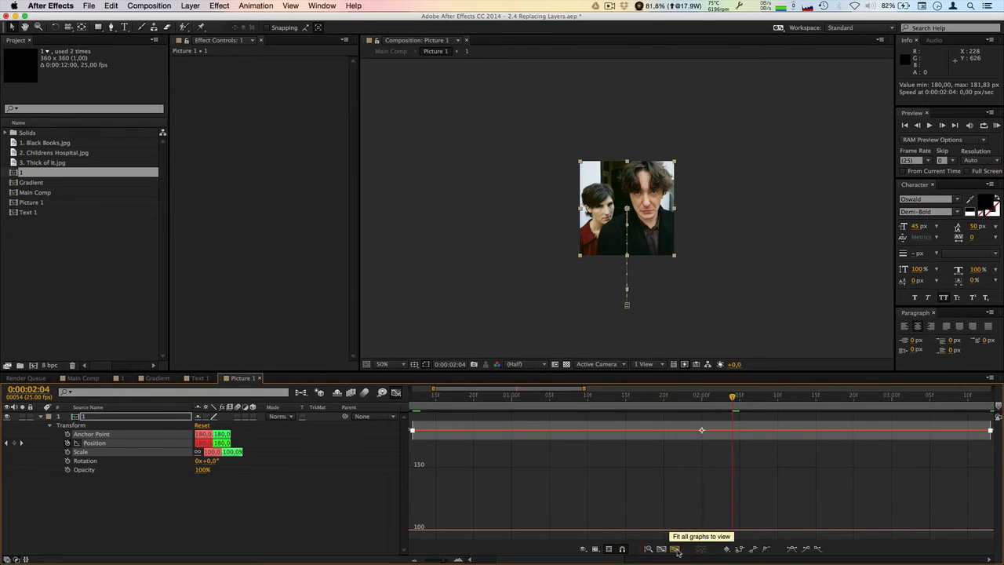
left_click(675, 549)
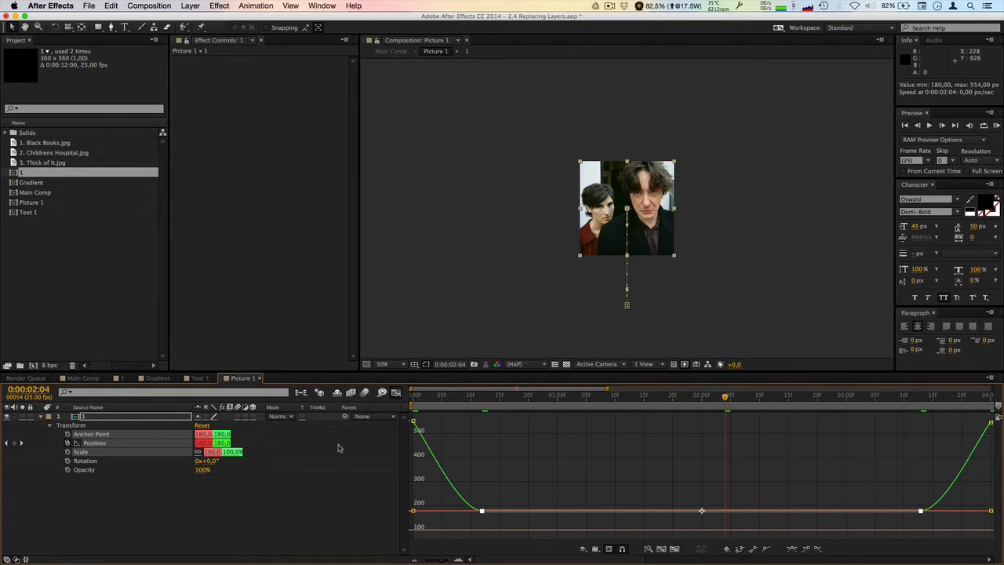
right_click(549, 445)
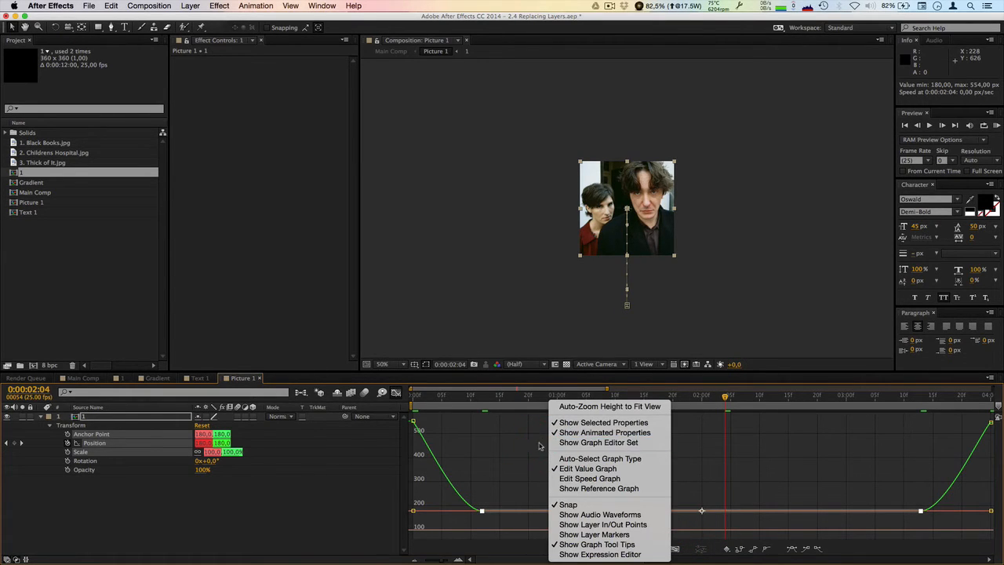
left_click(232, 502)
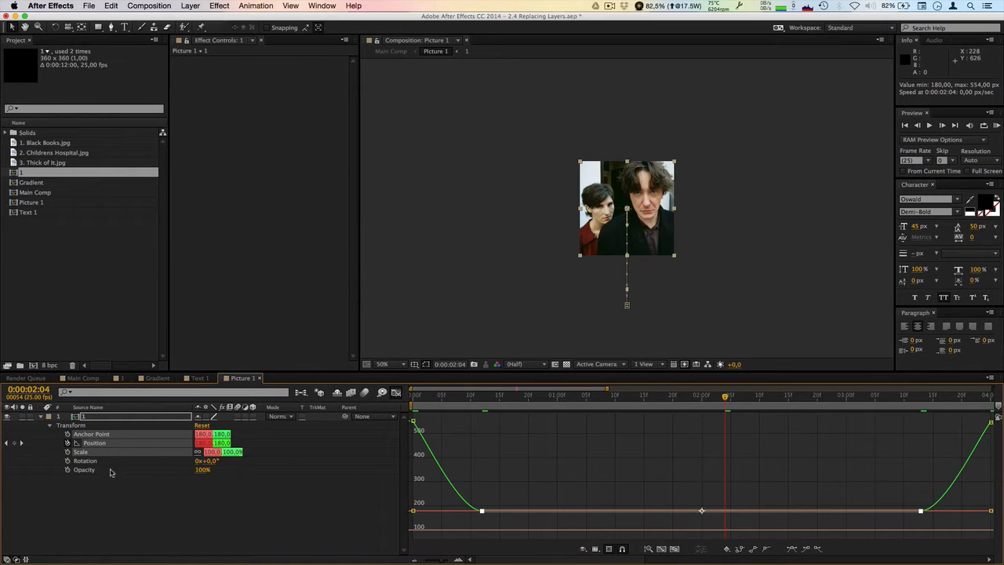
left_click(108, 468)
Step: In the Position speed graph, lengthen the ease into the 0:00:00:12 keyframe and the ease out of the 0:00:03:13 keyframe, and preview the motion
left_click(96, 443)
left_click_drag(511, 484, 470, 525)
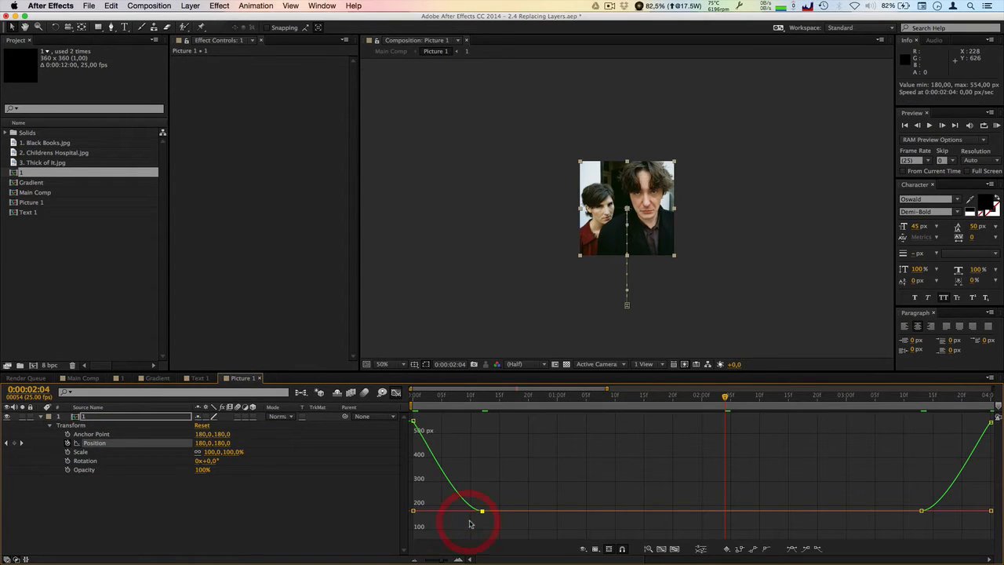
right_click(603, 458)
left_click(640, 475)
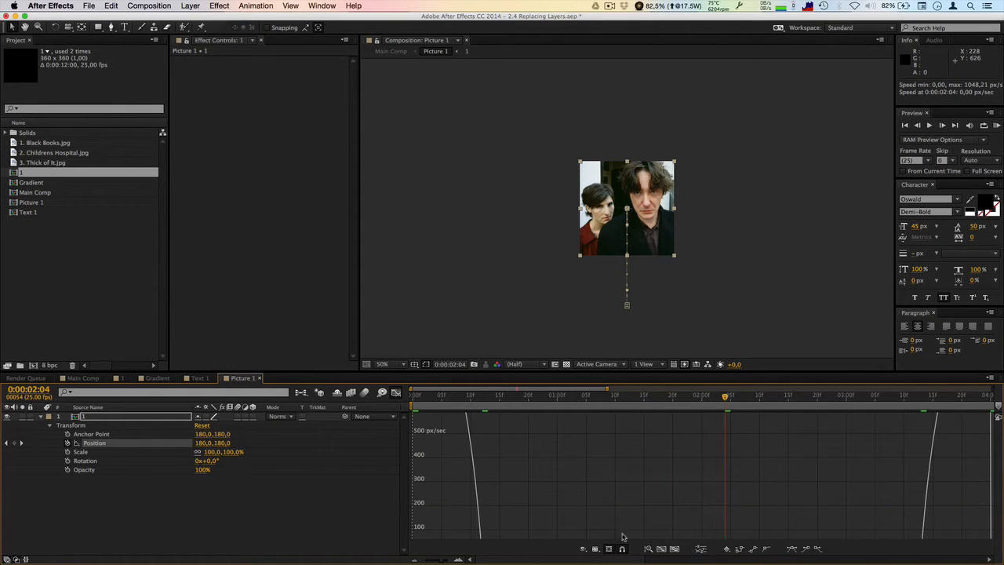
left_click(672, 549)
left_click_drag(471, 531, 428, 533)
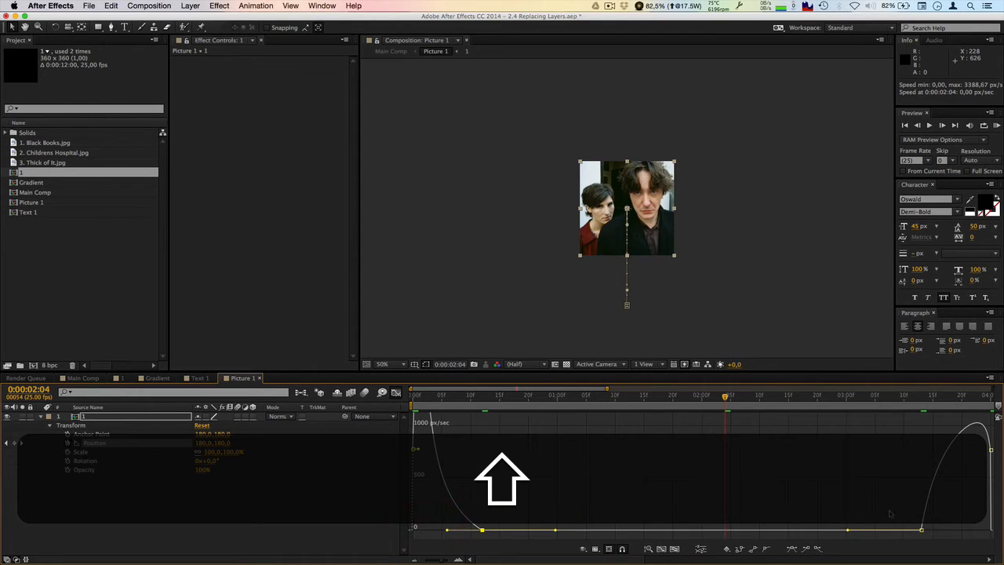
left_click(939, 533)
left_click_drag(933, 531, 978, 535)
left_click_drag(439, 400, 791, 413)
left_click_drag(918, 411, 772, 399)
Step: Open Main Comp and check the picture and its reflection at 0:00:01:24 and 0:00:00:17
left_click(79, 378)
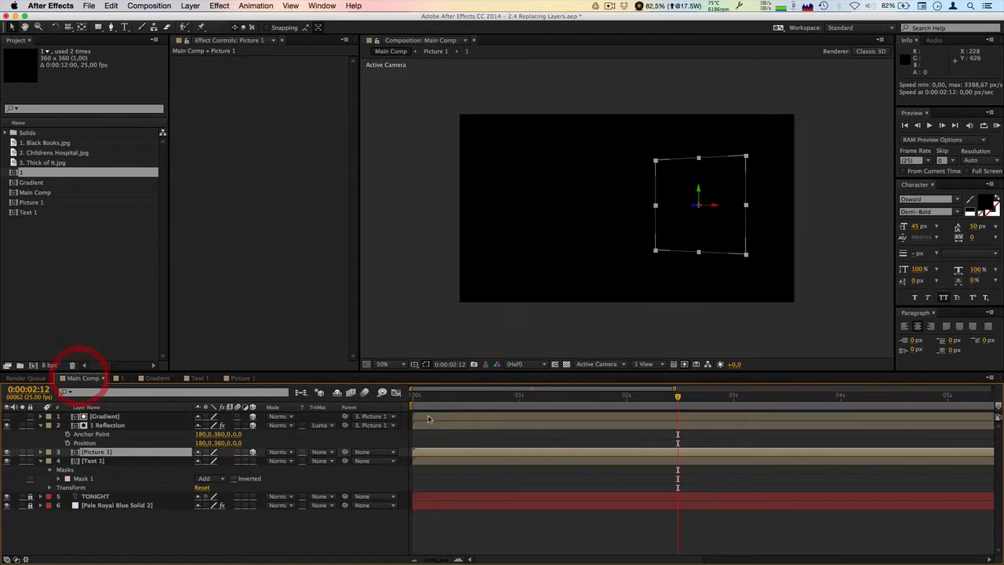
left_click_drag(587, 400, 623, 402)
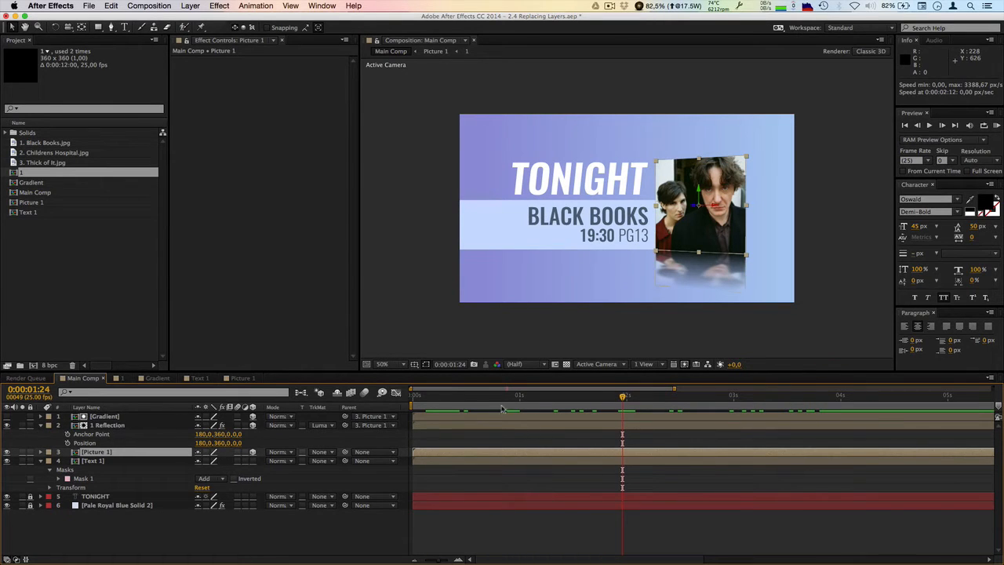
mouse_move(493, 401)
left_mouse_down()
mouse_move(421, 406)
mouse_move(485, 403)
left_mouse_up()
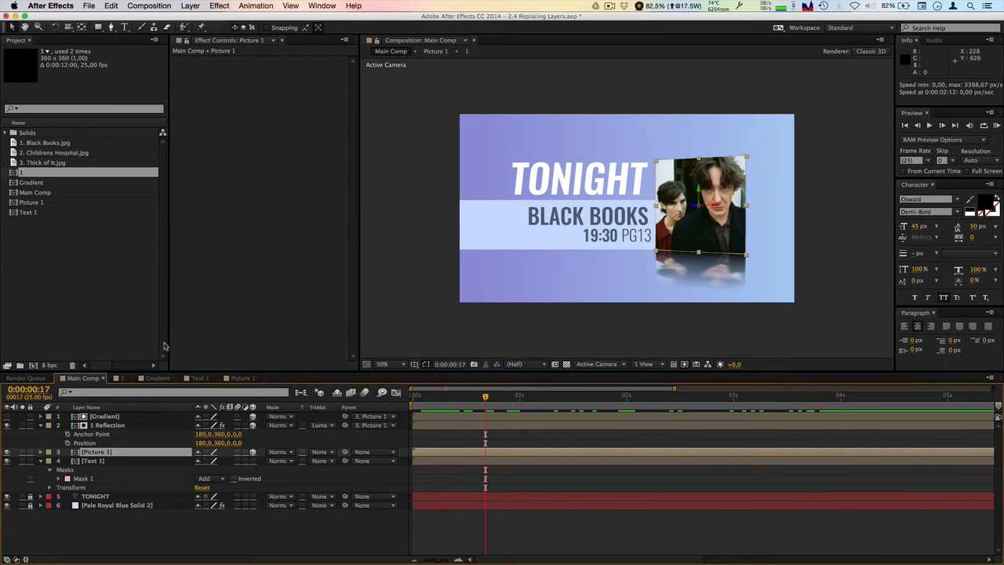
Step: Show source names for the Main Comp layers and compare the sources of the reflection layer and the picture layer
left_click(110, 425)
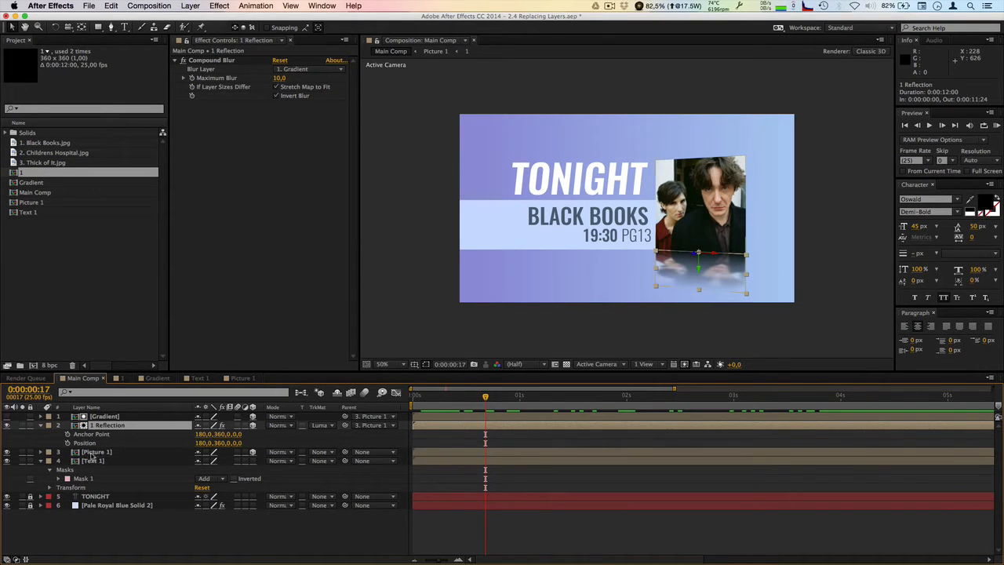
left_click(89, 407)
left_click(111, 527)
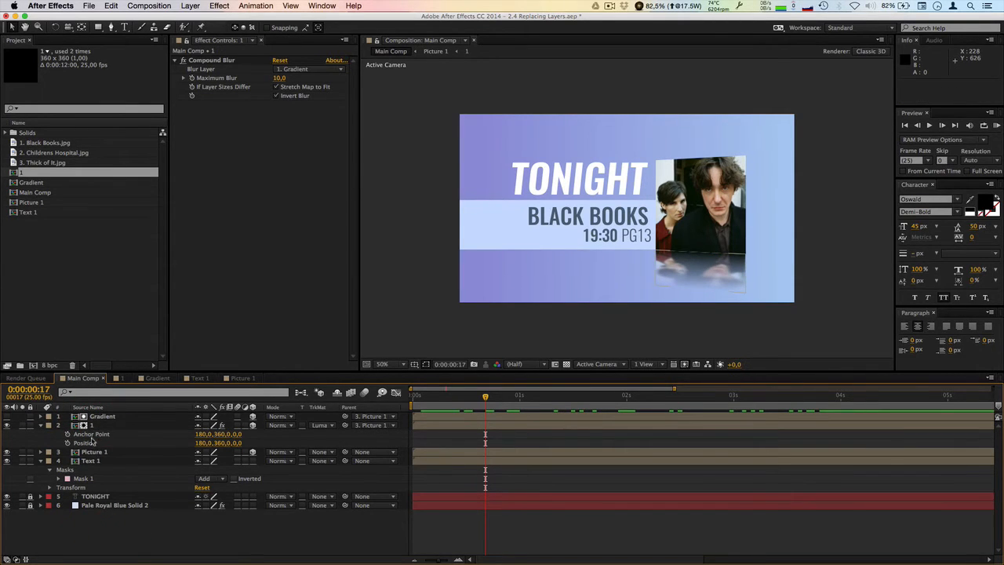
left_click(93, 454)
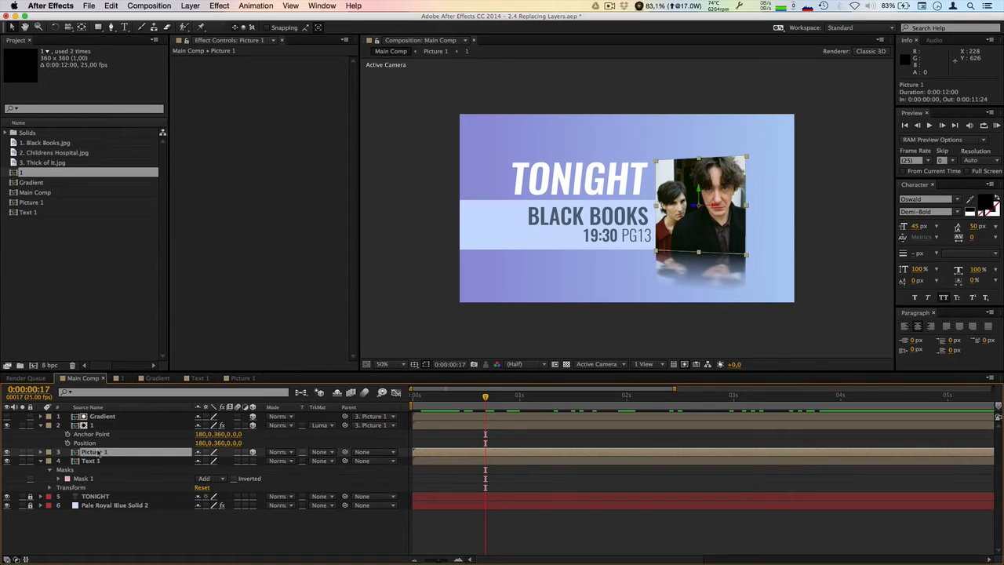
left_click(91, 426)
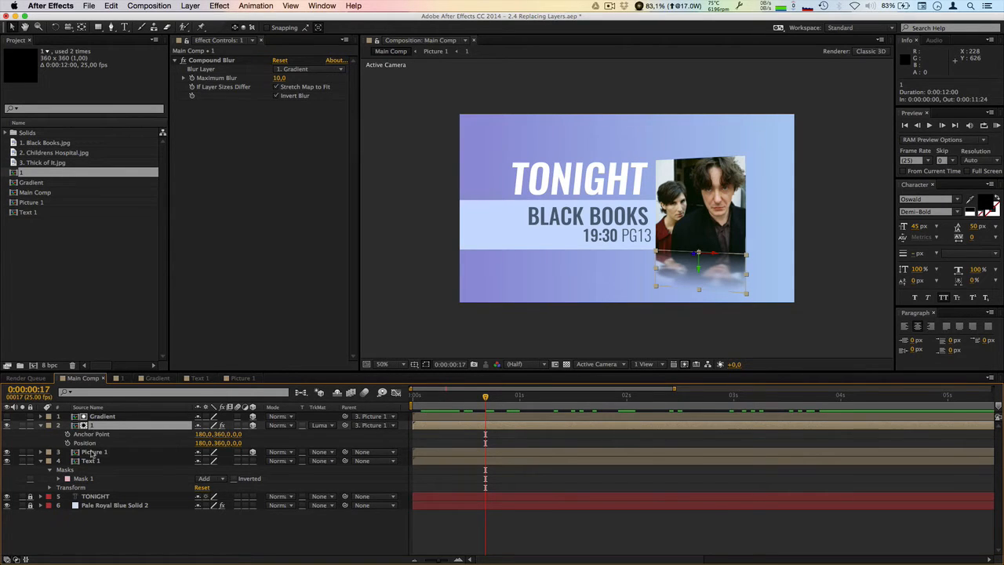
left_click(92, 453)
Step: Replace the reflection layer's source with the Picture 1 composition, and check the reflection at 0:00:00:24
left_click(92, 426)
left_click(31, 202)
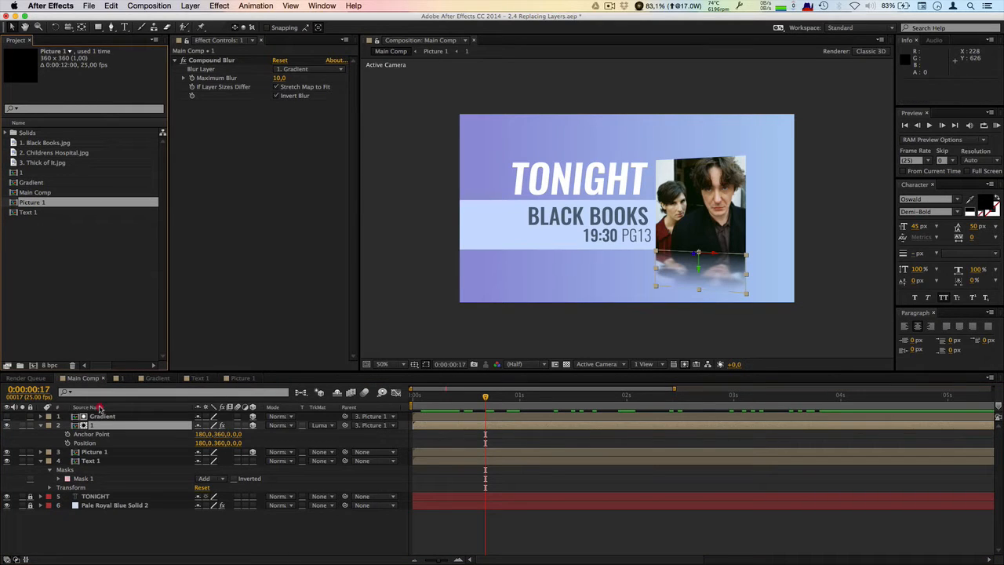
left_click_drag(100, 408, 97, 429)
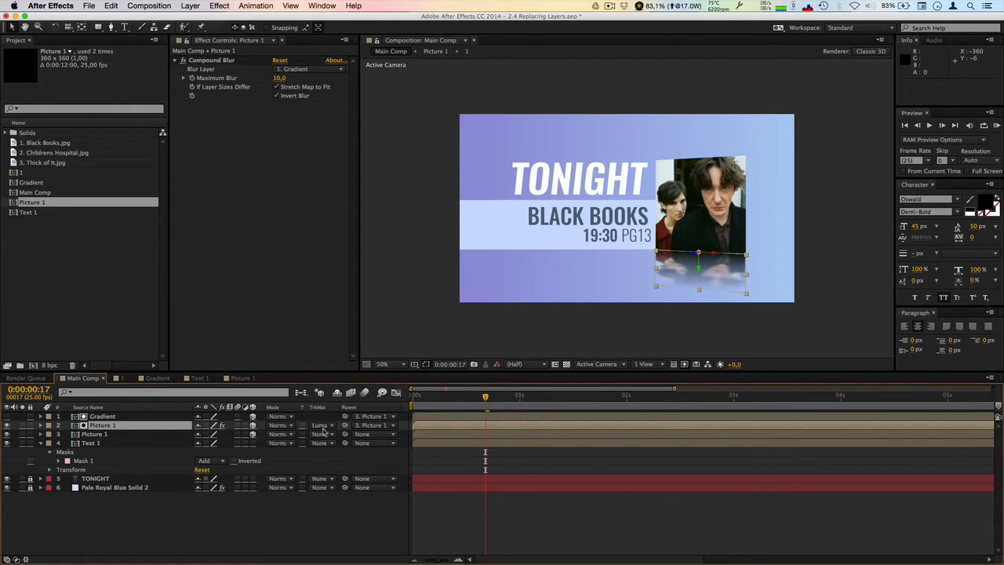
left_click_drag(486, 397, 514, 407)
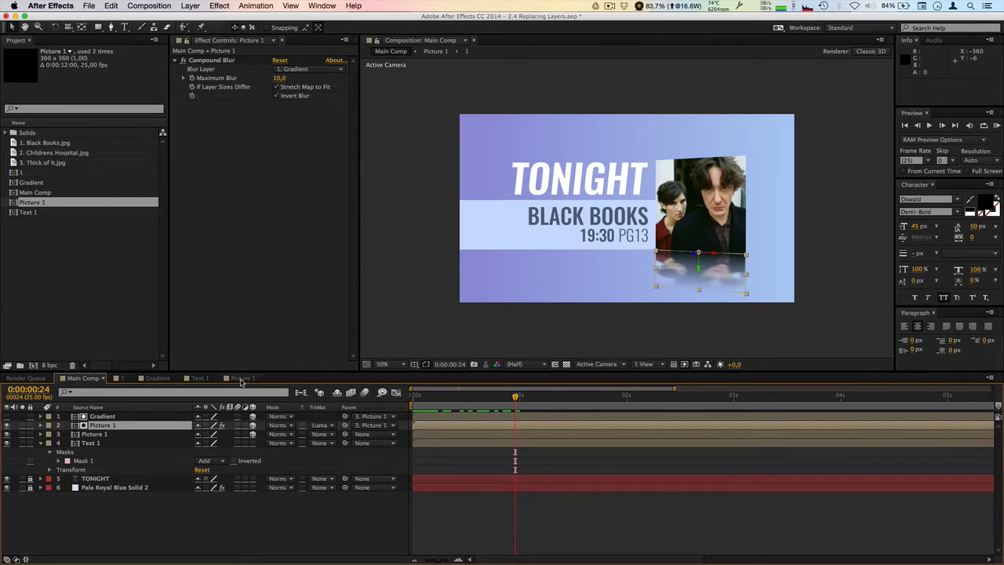
Step: Duplicate composition 1 twice in the project to create compositions 2 and 3
left_click(110, 285)
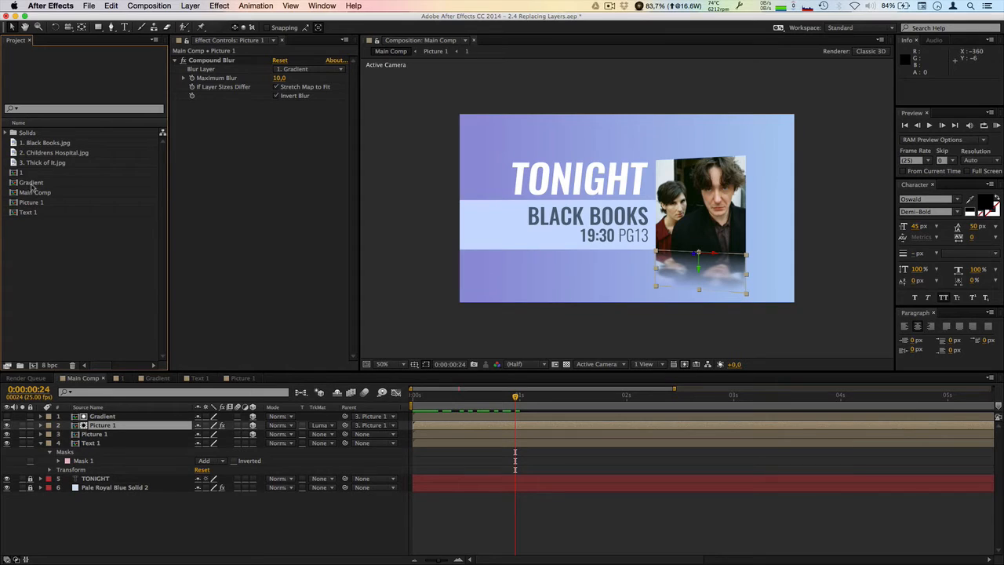
left_click(22, 173)
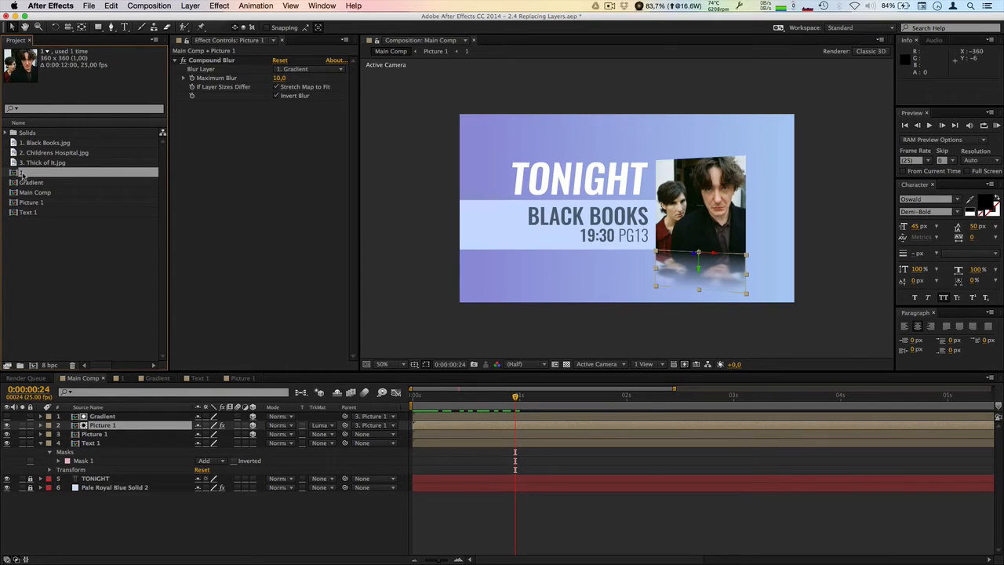
key("super")
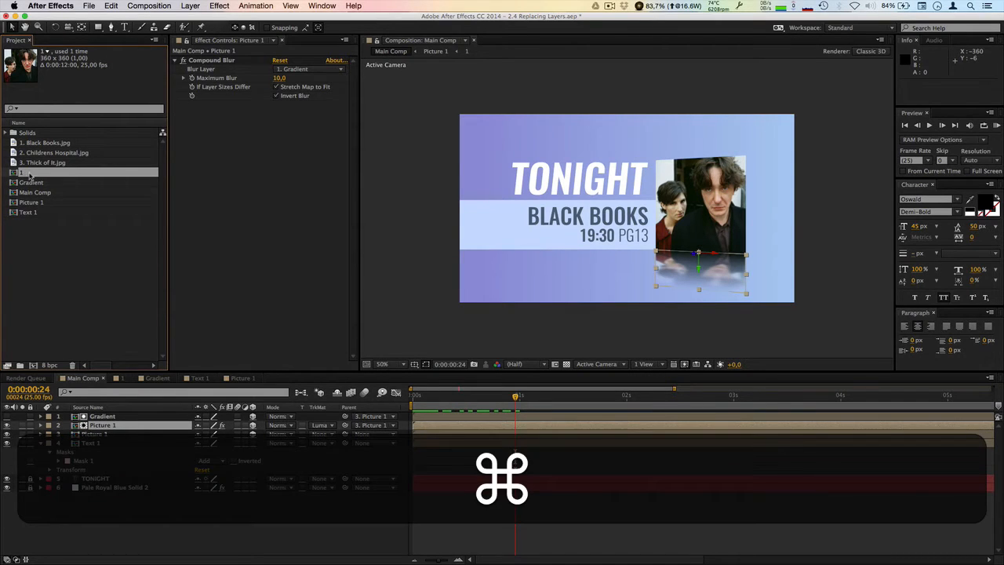
key("super+d")
key("super+d")
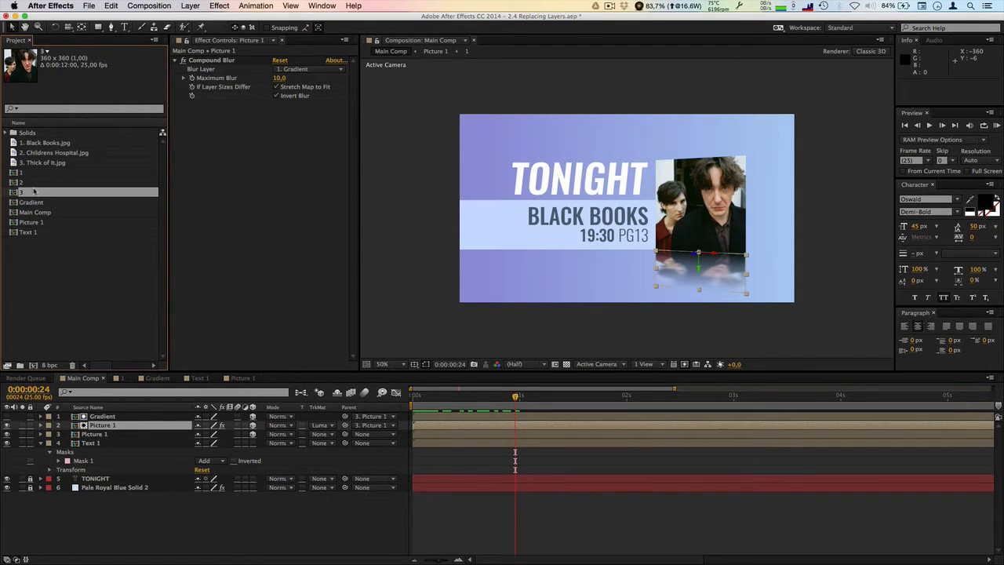
Step: Duplicate the Picture 1 composition twice in the project to create Picture 2 and Picture 3
left_click(32, 224)
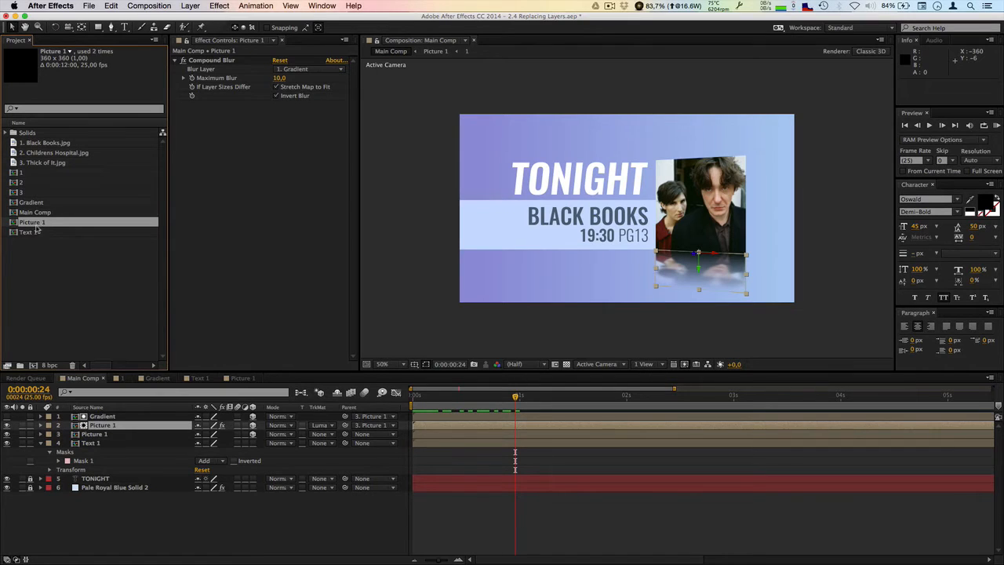
key("super")
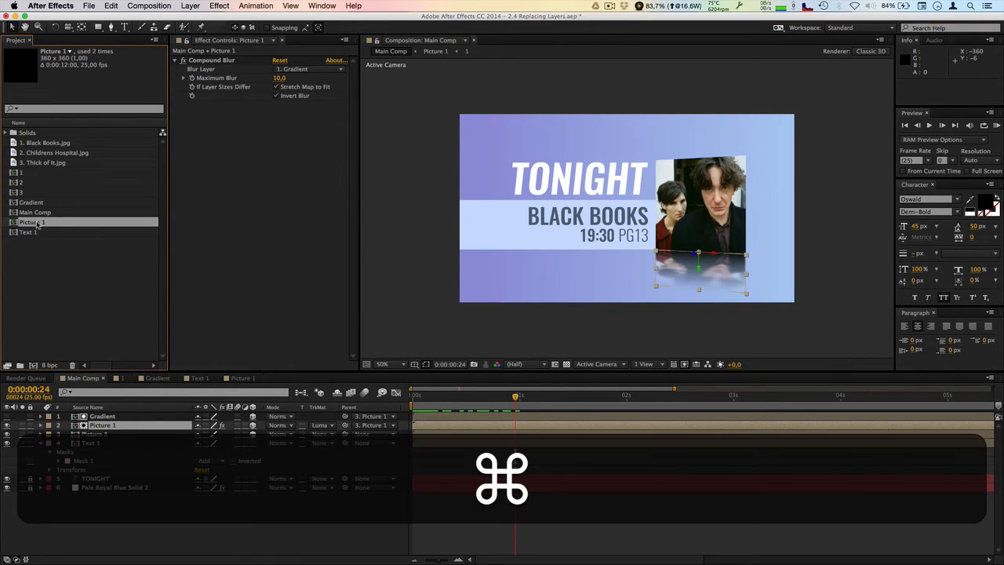
key("super+d")
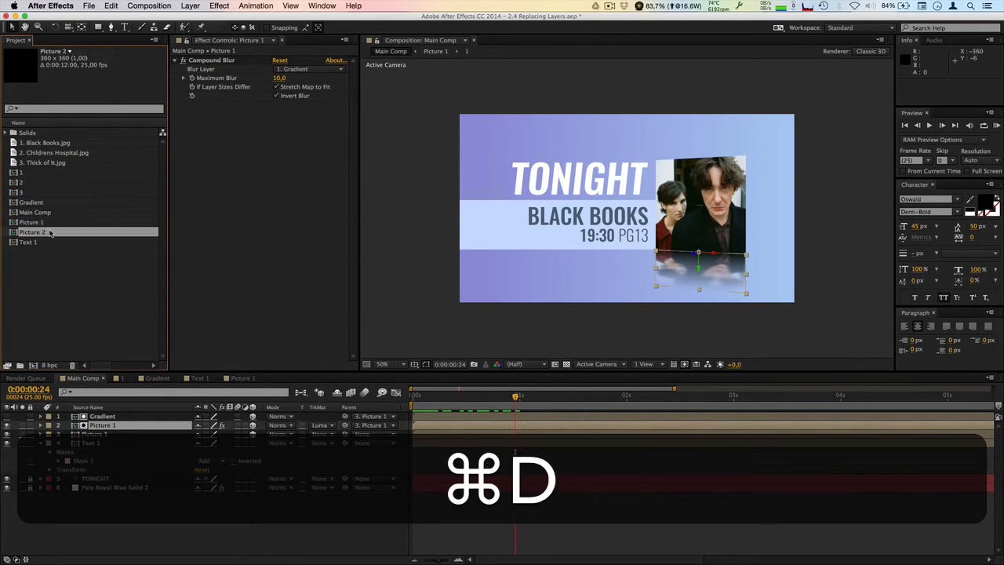
key("super+d")
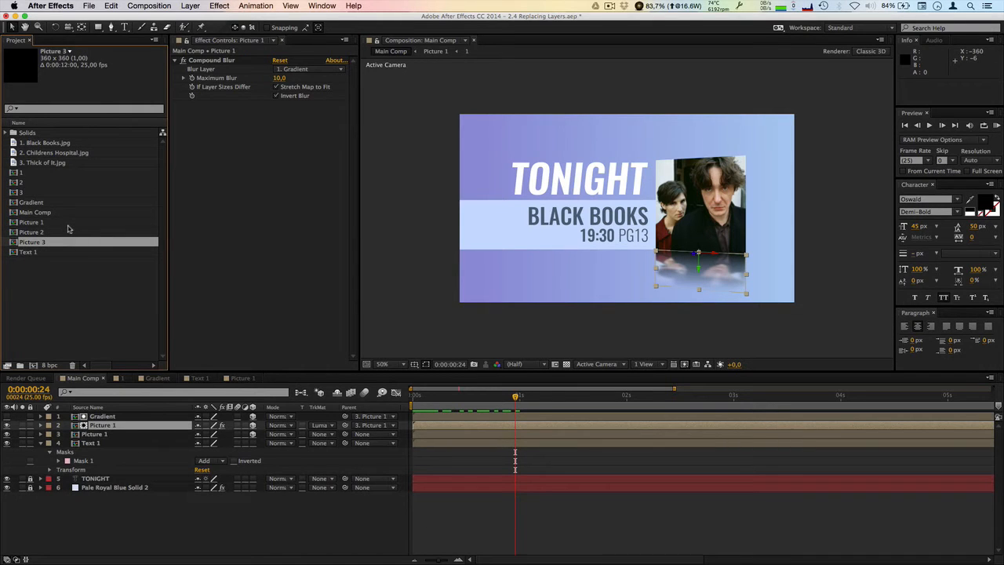
Step: Duplicate the Text 1 composition twice in the project to create Text 2 and Text 3
left_click(29, 253)
key("super+d")
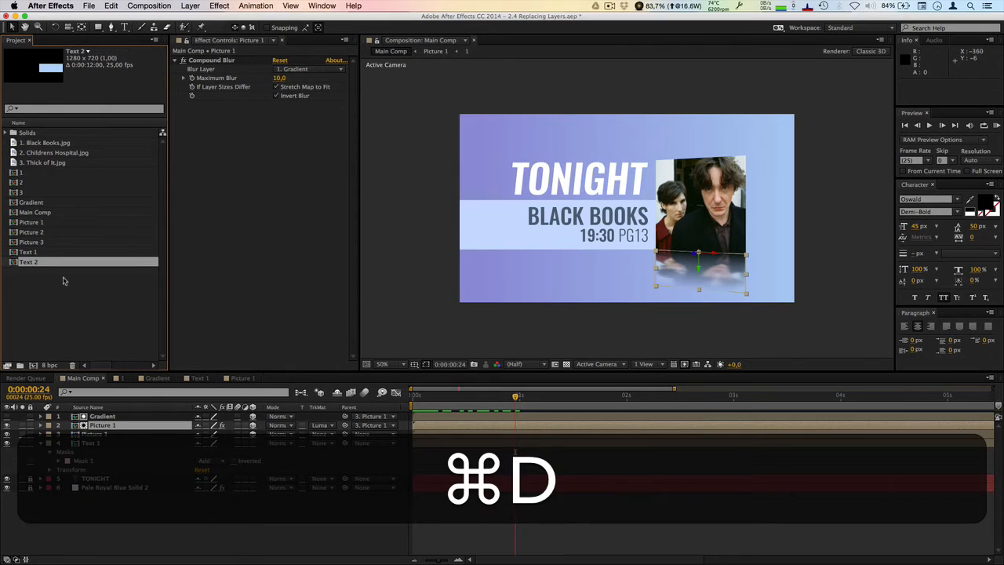
key("super+d")
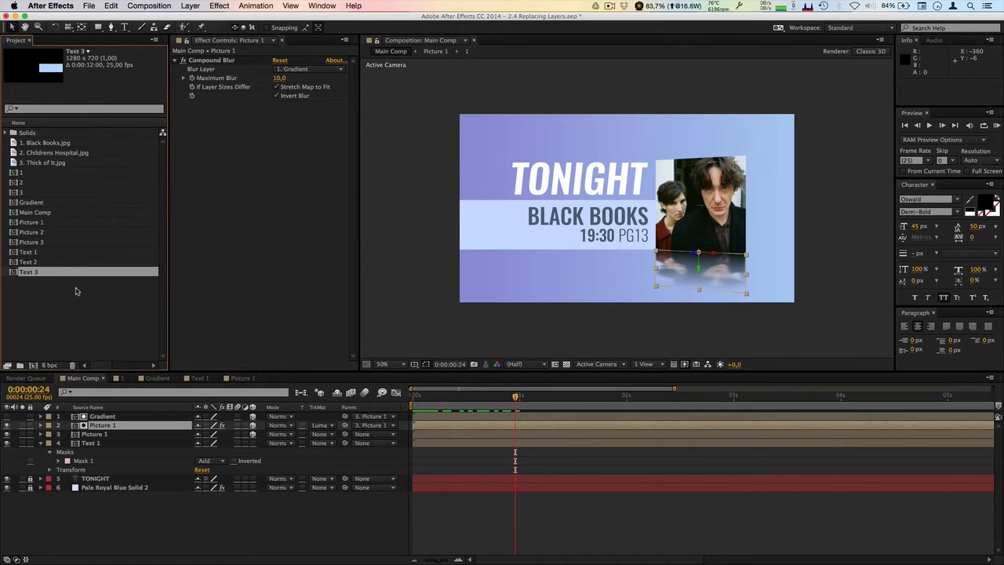
left_click(90, 314)
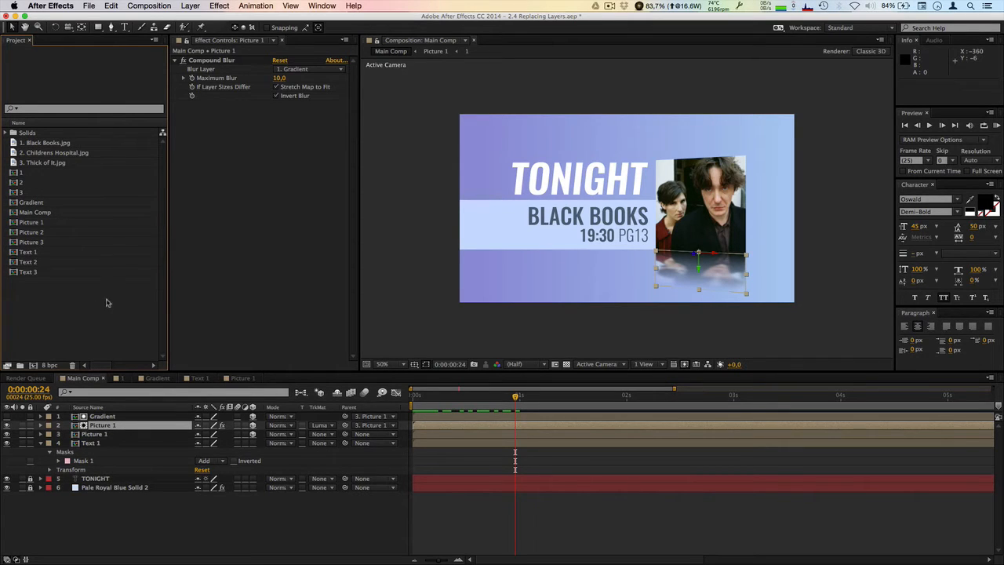
Step: In Picture 2, replace the layer's source with composition 2, and check its position keyframes at 0:00:00:20
double_click(35, 233)
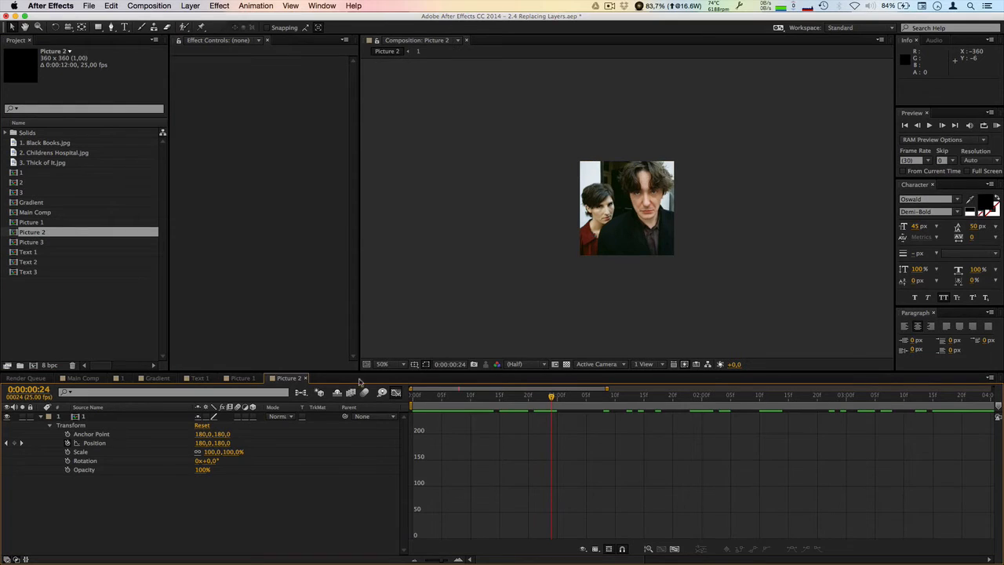
left_click(394, 392)
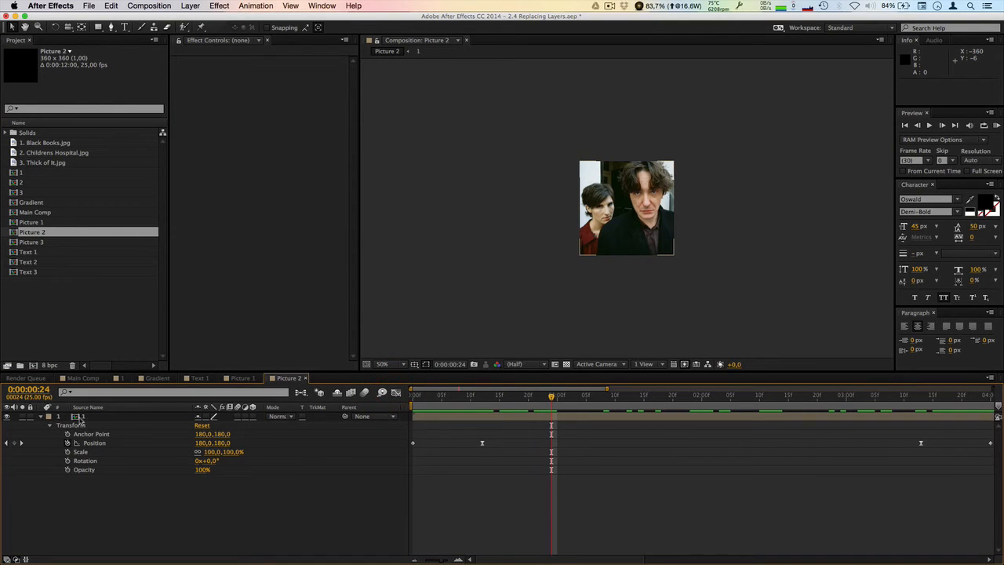
left_click(82, 419)
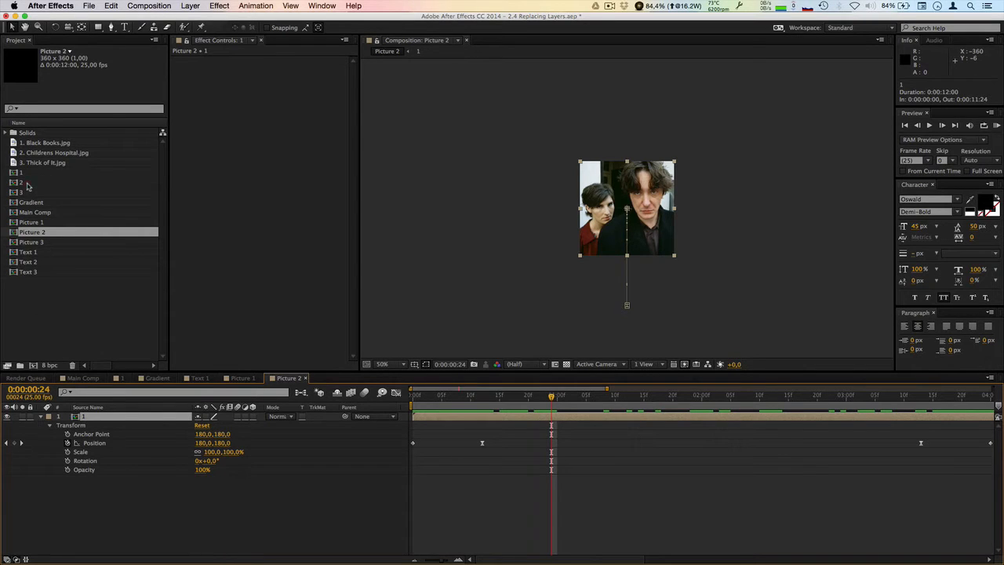
left_click_drag(27, 183, 84, 416)
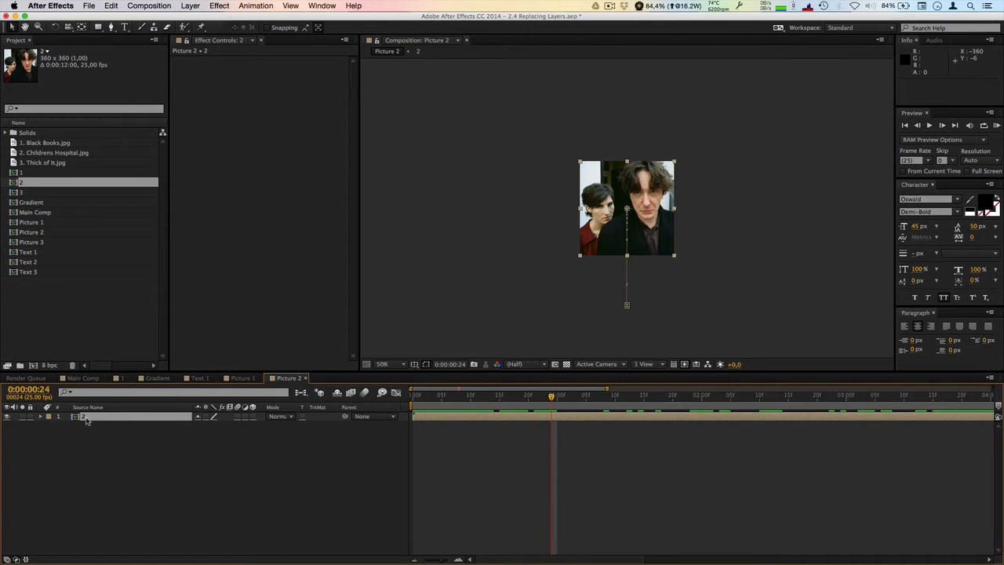
key("u")
mouse_move(514, 398)
left_mouse_down()
mouse_move(426, 397)
mouse_move(553, 397)
mouse_move(529, 398)
left_mouse_up()
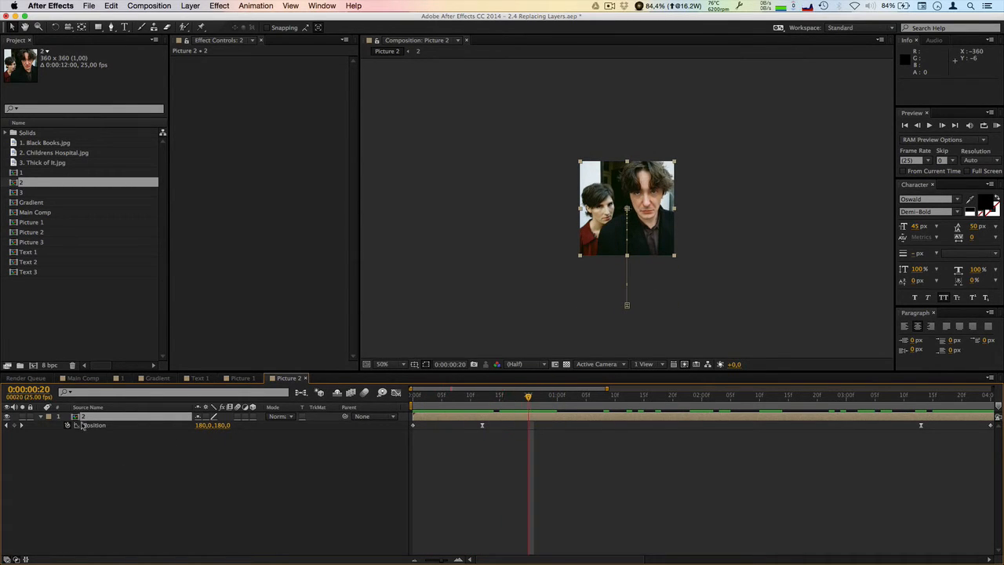
Step: In composition 2, delete the Black Books image and add 2. Childrens Hospital.jpg in its place
double_click(20, 183)
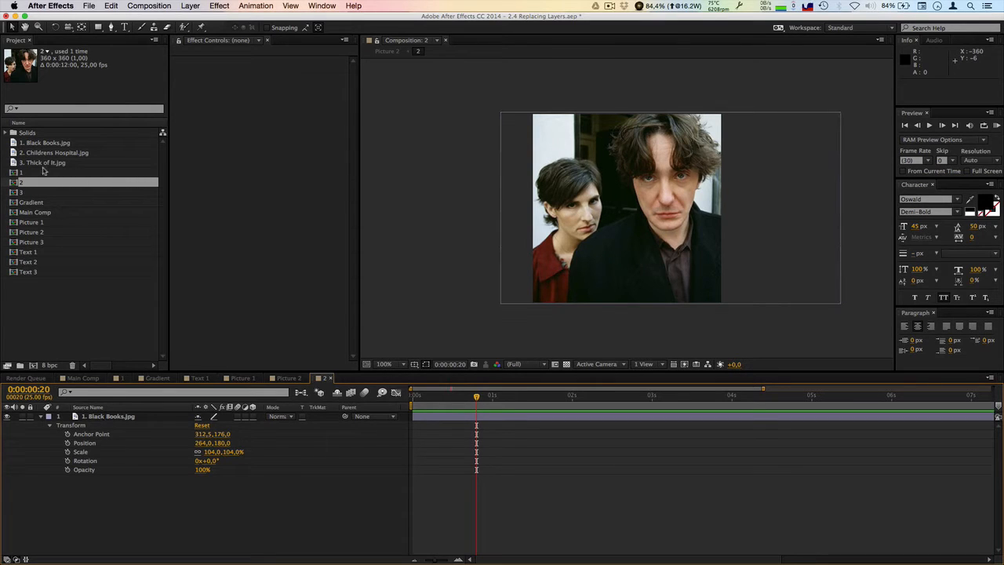
left_click(110, 419)
key("BackSpace")
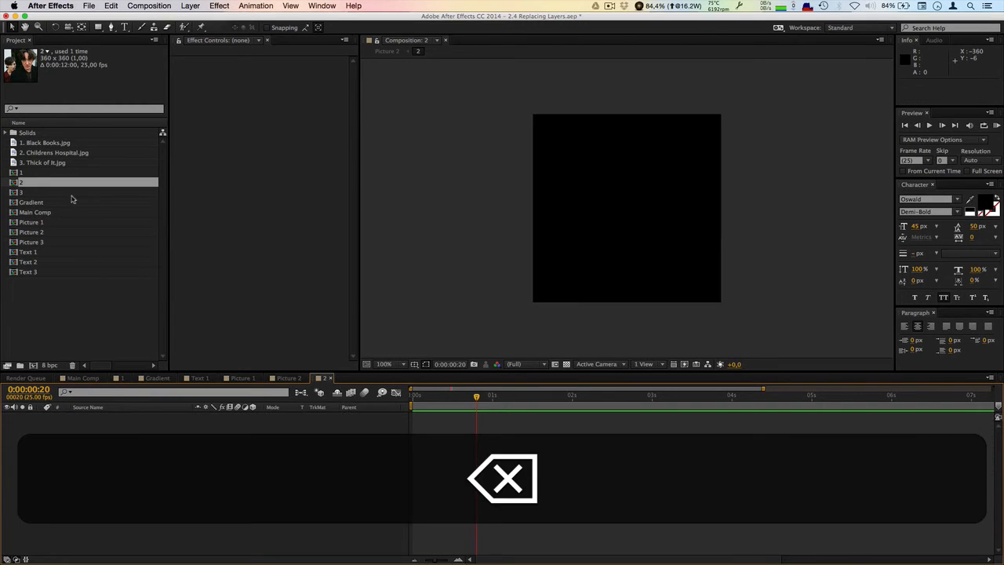
left_click_drag(49, 154, 126, 447)
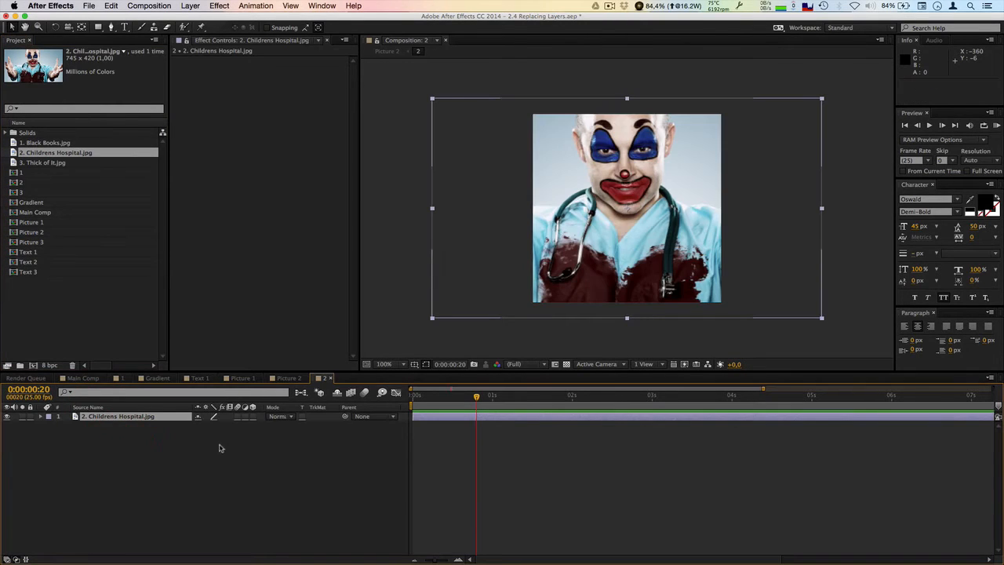
Step: Scale the Childrens Hospital image proportionally to about 87% and adjust its horizontal position slightly within the frame
left_click_drag(823, 102, 801, 118)
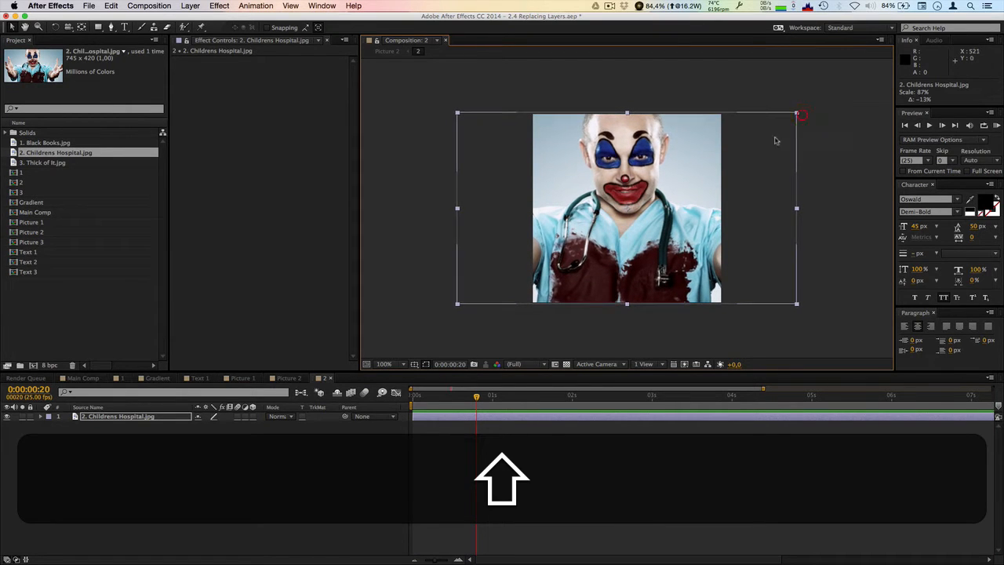
left_click_drag(750, 190, 751, 190)
key("Left")
key("Left")
key("Left")
key("Left")
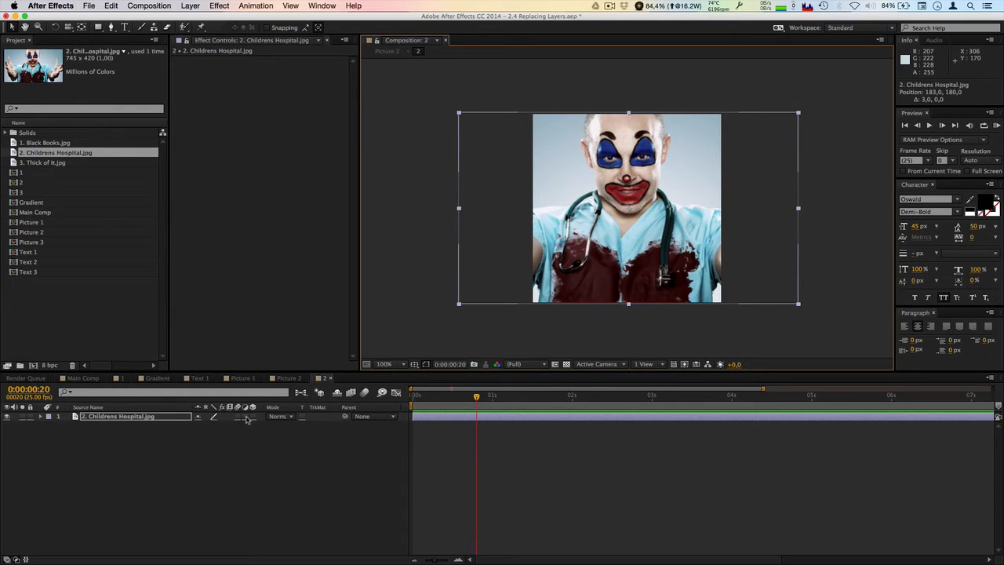
Step: Scrub Picture 2 to 0:00:00:17 and compare the animated picture with its source in composition 2
left_click(289, 378)
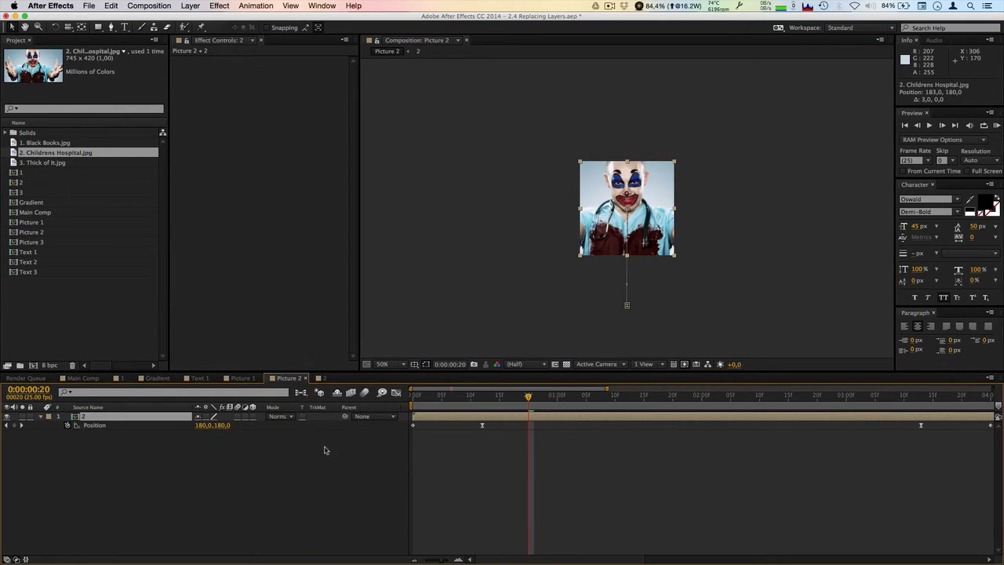
left_click_drag(462, 396, 511, 404)
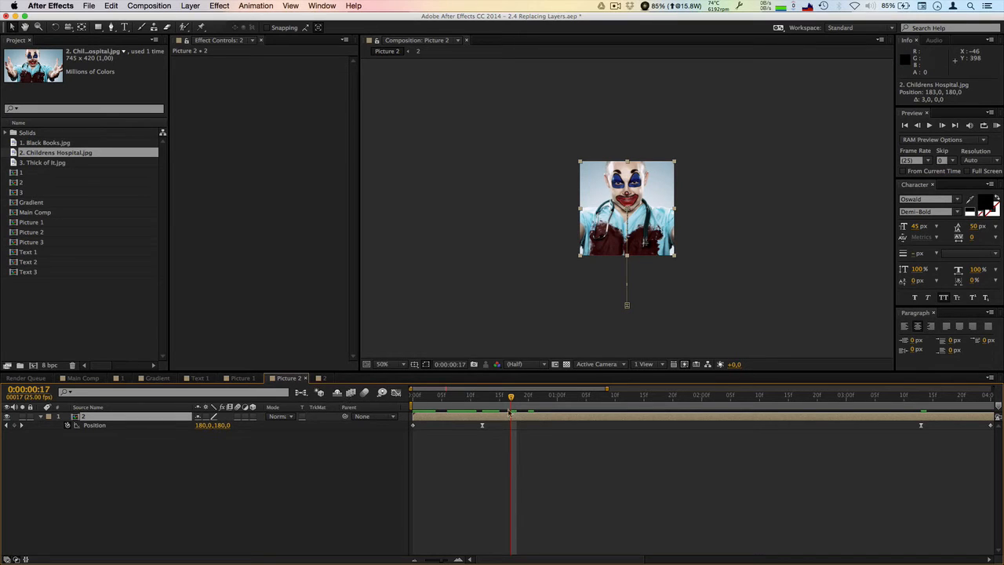
left_click(322, 379)
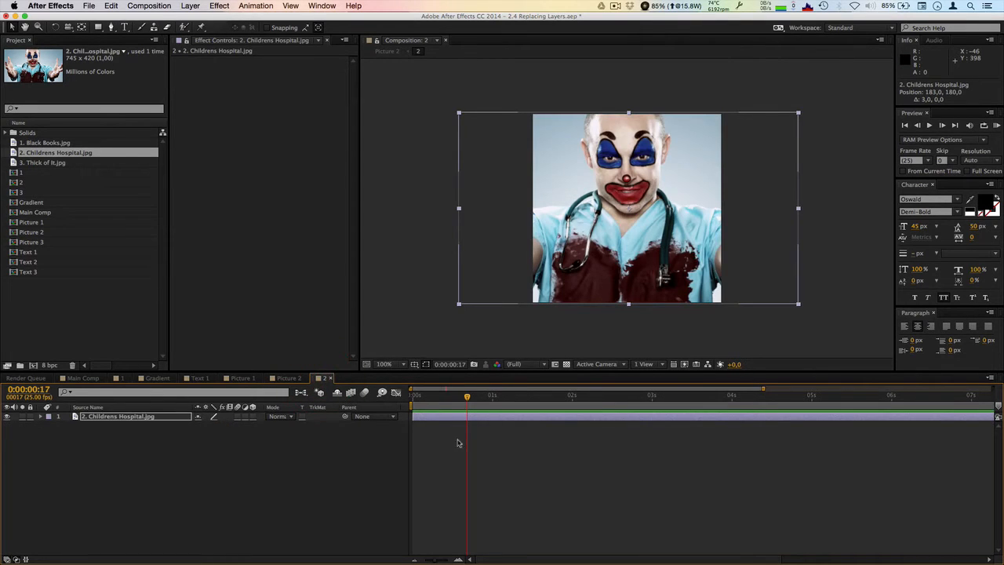
left_click(292, 379)
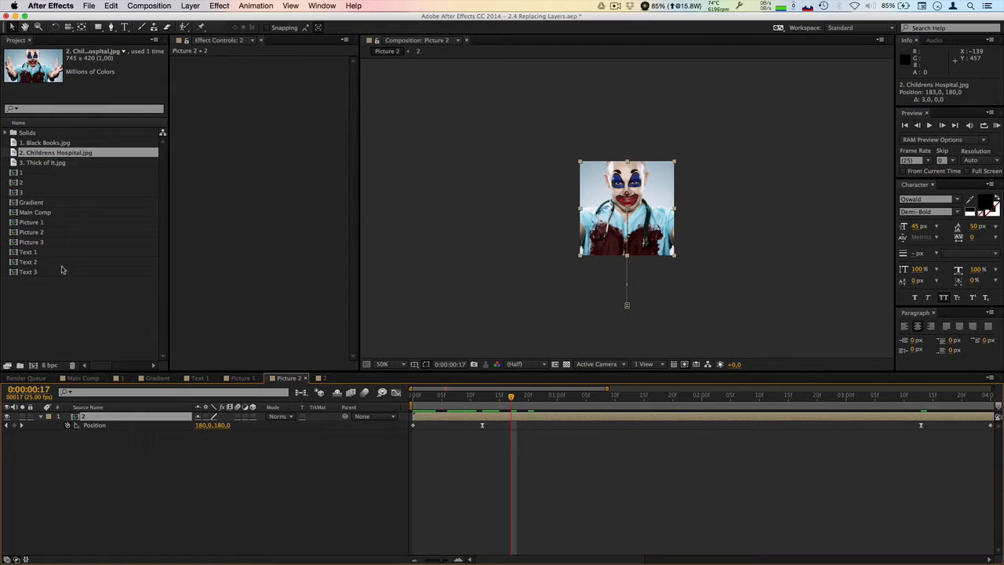
Step: In Picture 3, replace the layer's source with composition 3
left_click(57, 298)
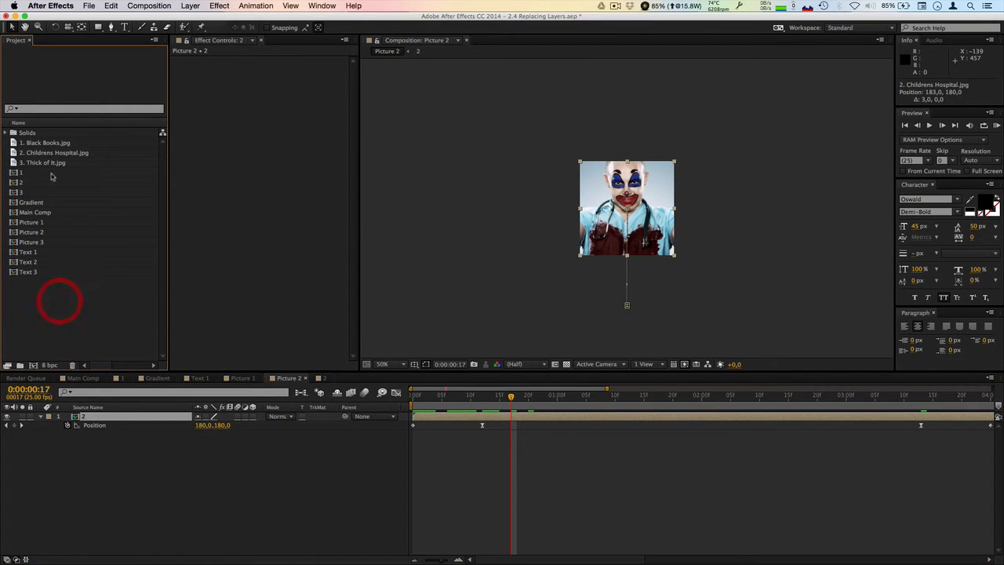
double_click(37, 243)
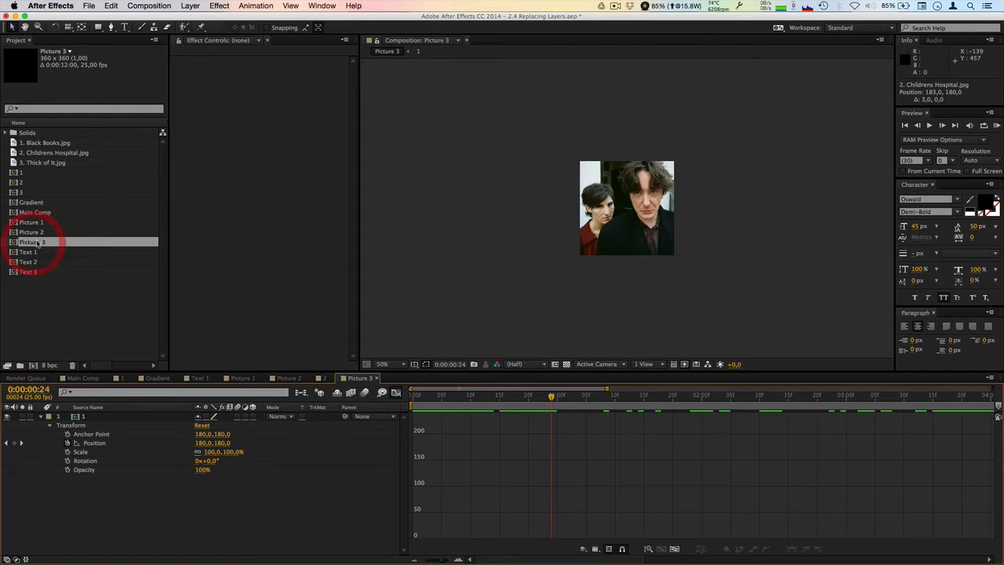
left_click(81, 418)
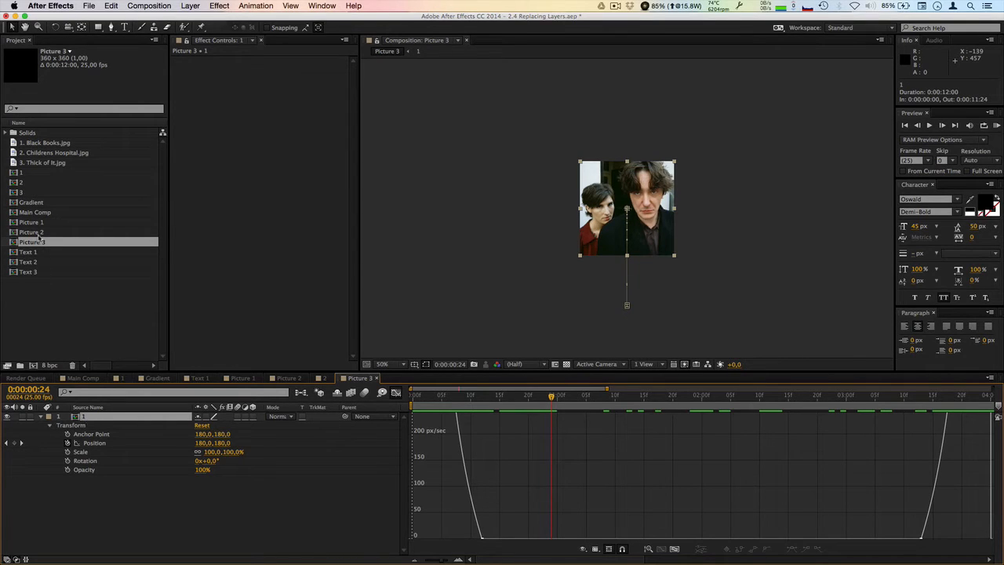
left_click_drag(22, 191, 86, 420)
key("alt")
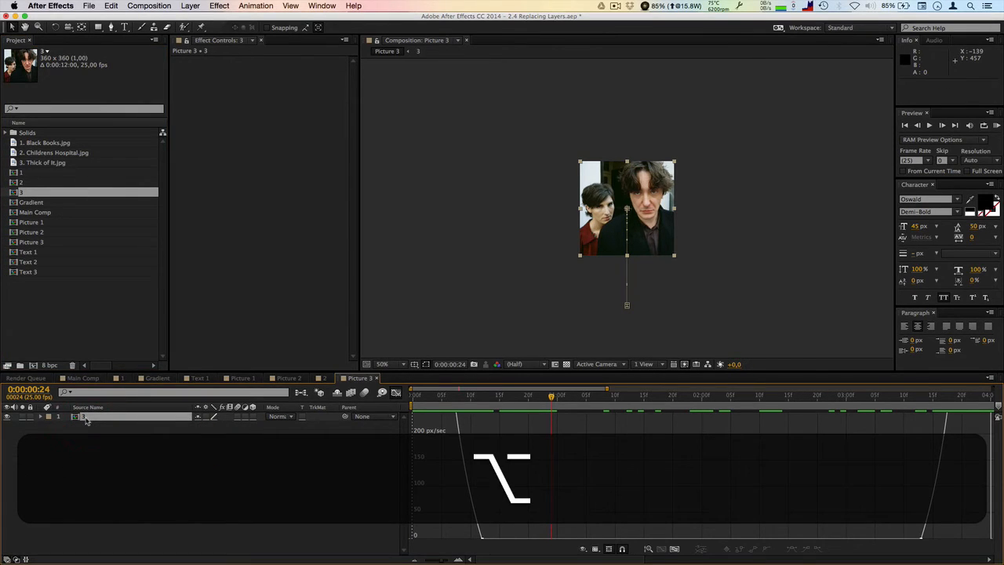
Step: In composition 3, delete the Black Books image and add 3. Thick of It.jpg in its place
double_click(22, 192)
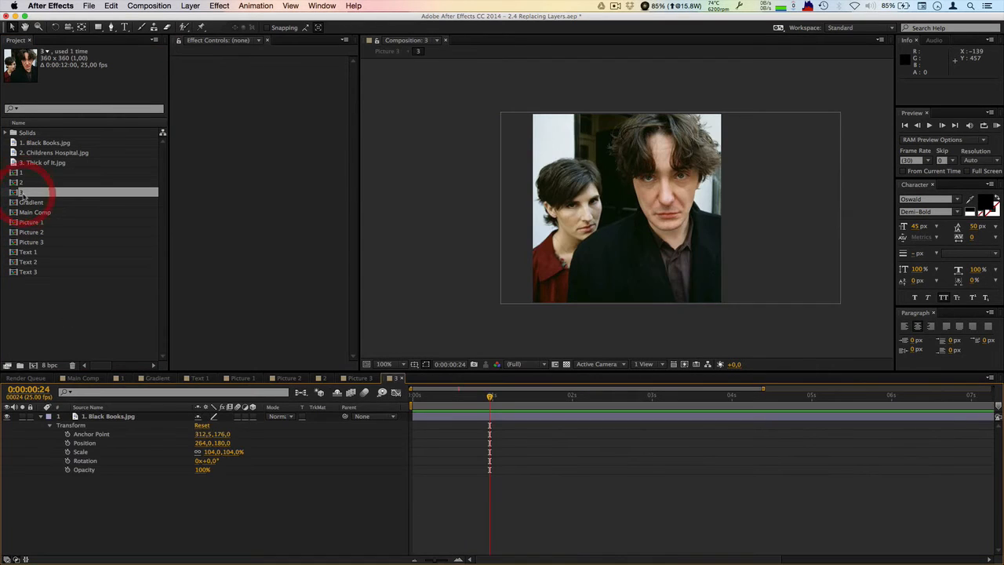
left_click(100, 420)
key("BackSpace")
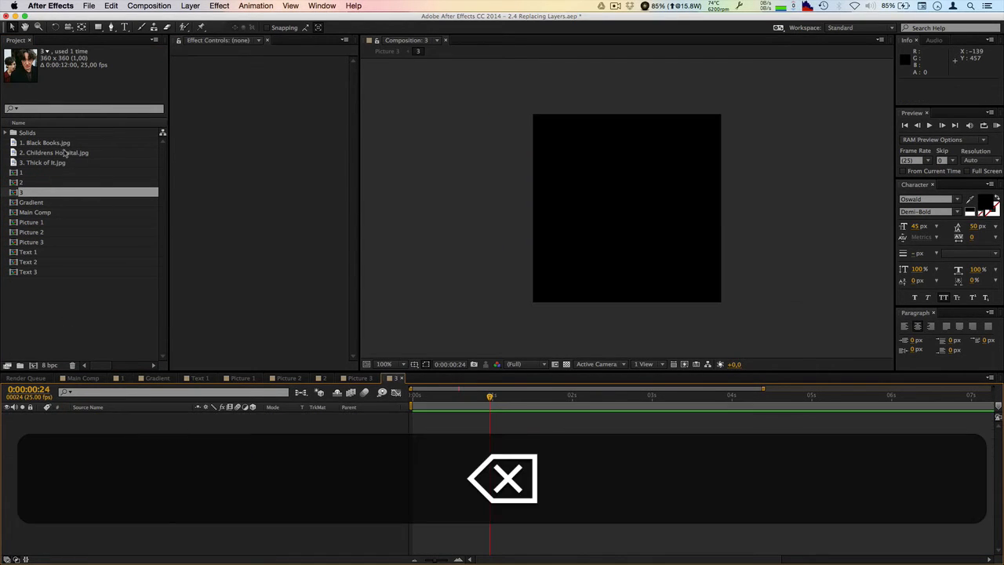
left_click_drag(60, 164, 144, 471)
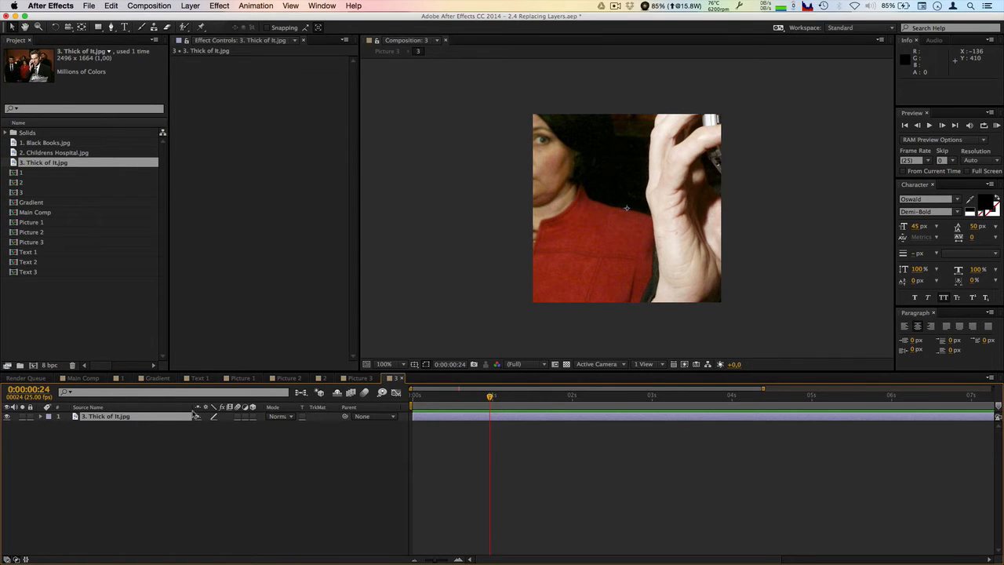
Step: Scale the Thick of It image proportionally to about 25% and reposition it at about 133, 201 to frame the man on the phone
scroll(531, 234, "down", 2)
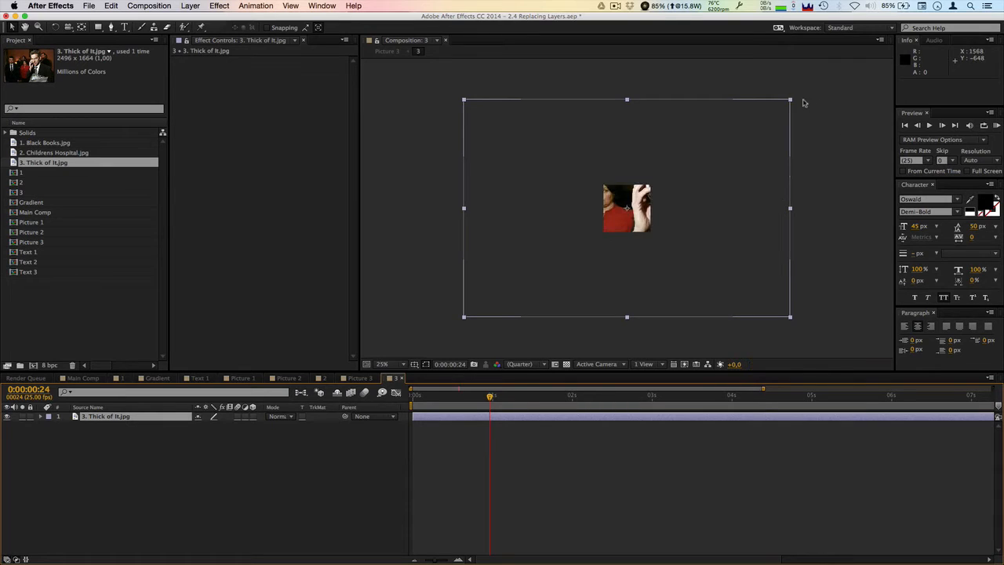
left_click_drag(791, 101, 685, 182)
scroll(650, 201, "up", 2)
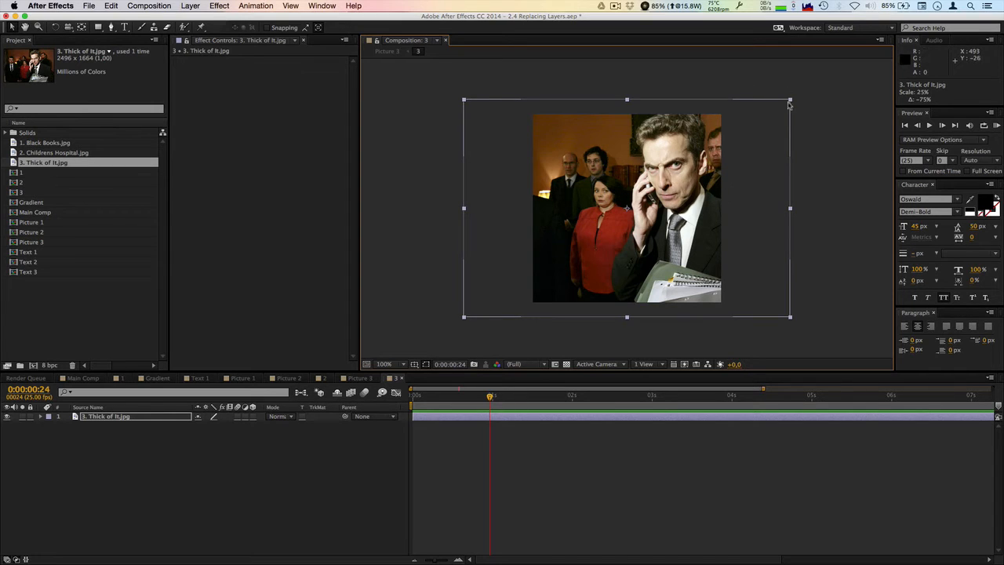
left_click_drag(751, 155, 734, 164)
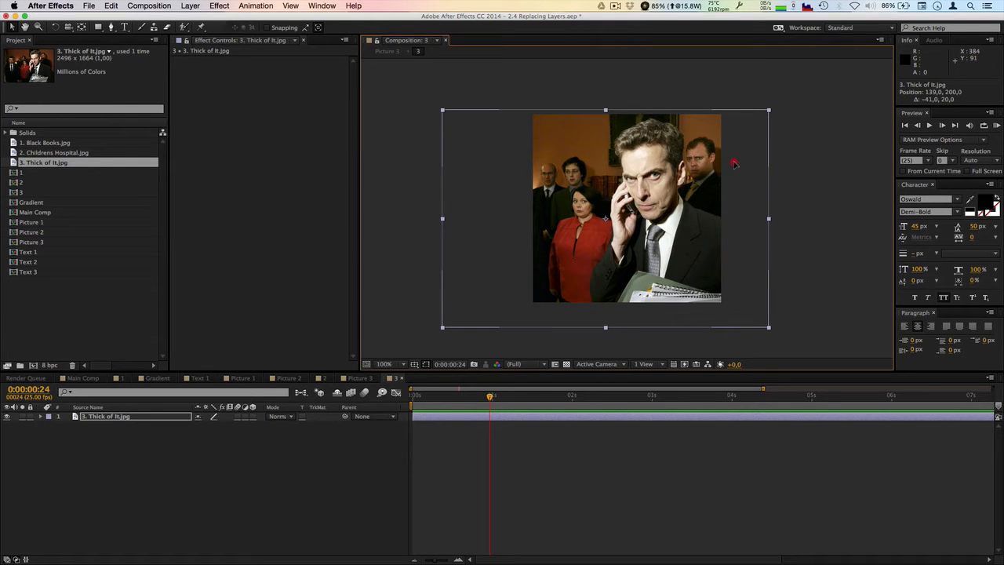
mouse_move(734, 164)
left_mouse_down()
mouse_move(785, 164)
mouse_move(723, 165)
mouse_move(733, 164)
left_mouse_up()
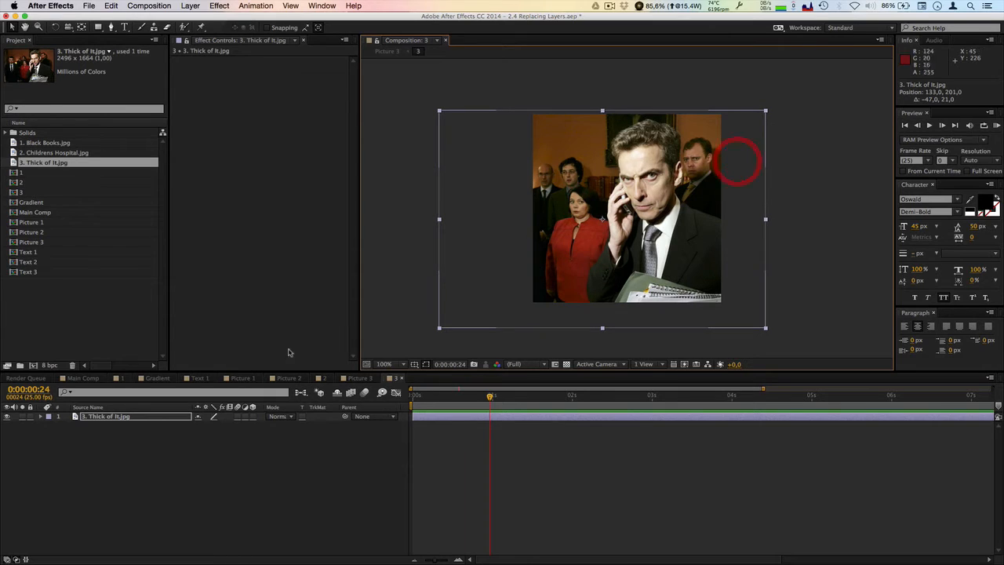
left_click(227, 457)
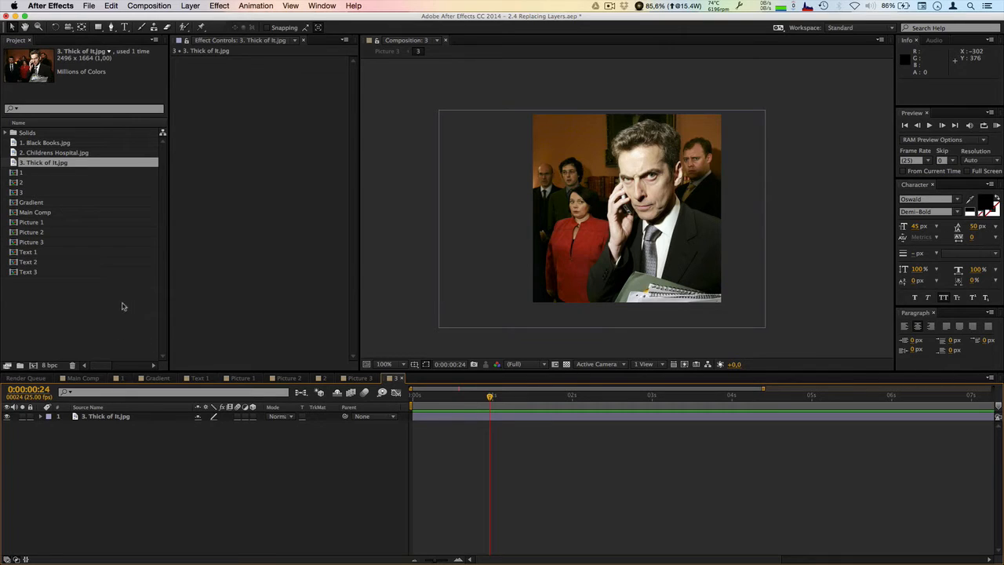
Step: Open Text 1 and Text 2 and scrub to 0:00:01:08 and 0:00:01:10 respectively to compare their title layouts
double_click(30, 252)
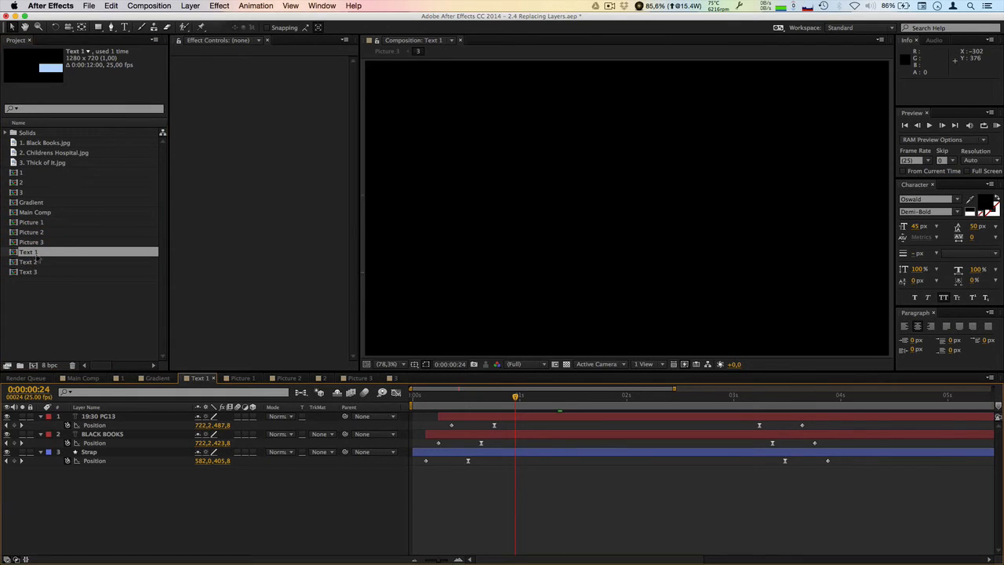
left_click_drag(498, 398, 554, 400)
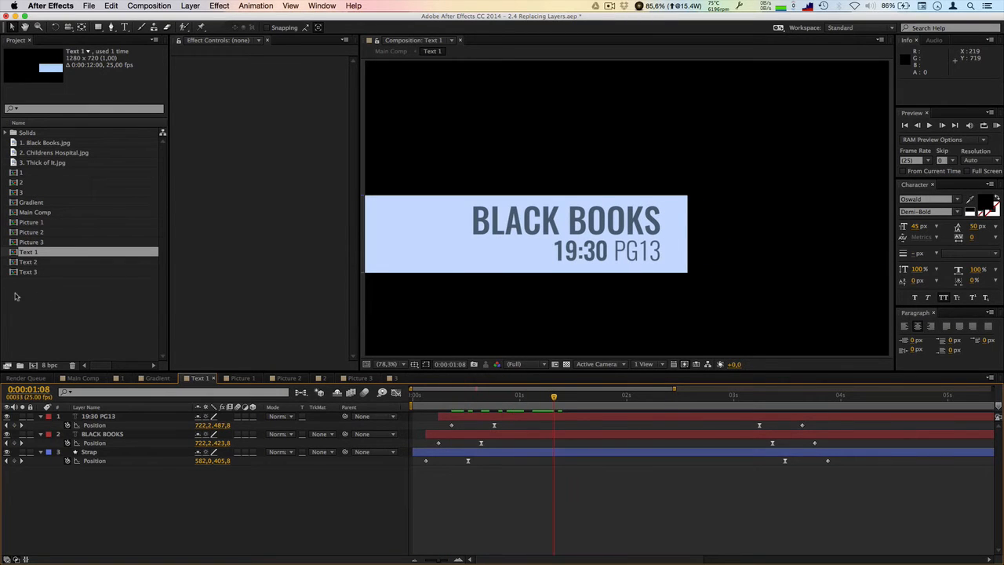
double_click(28, 262)
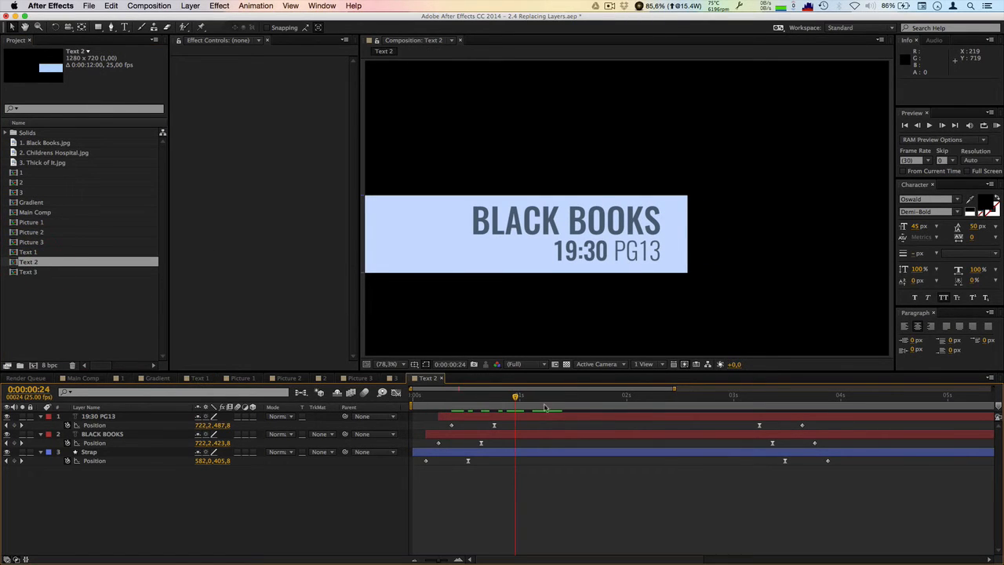
left_click_drag(541, 395, 563, 400)
Step: In Text 2, replace the BLACK BOOKS title with CHILDRENS HOSPITAL using the Type tool
left_click(125, 28)
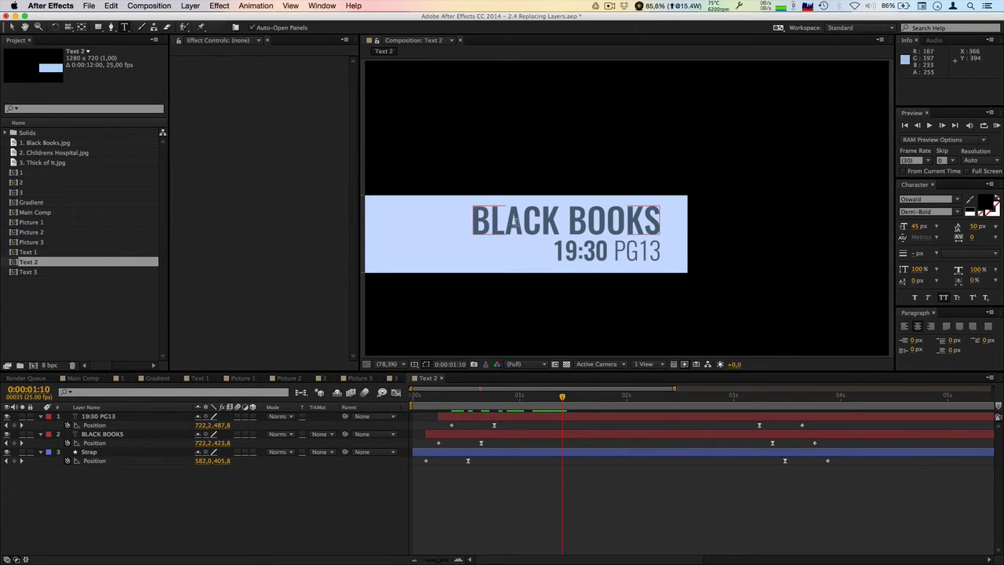
double_click(563, 223)
triple_click(594, 224)
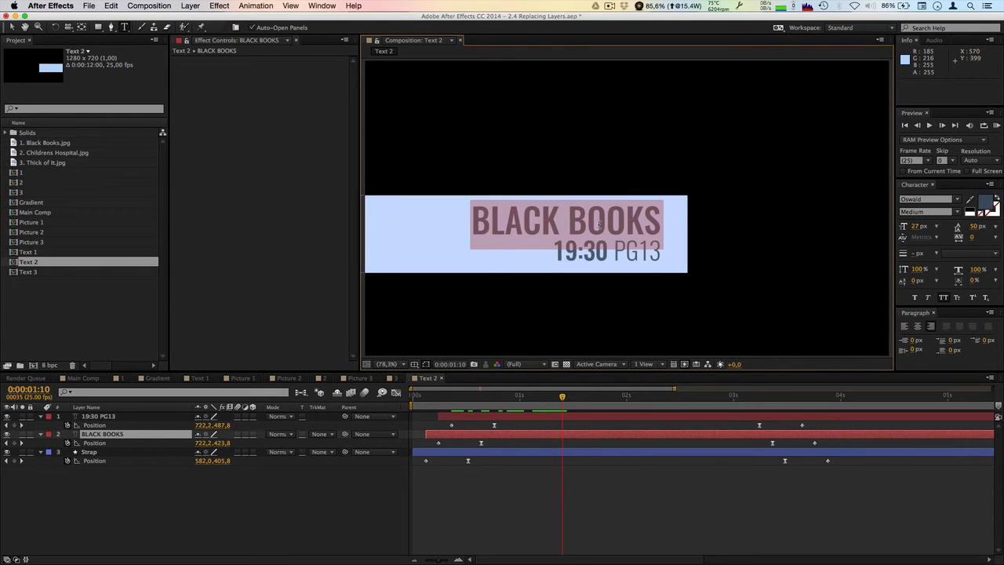
type("CH")
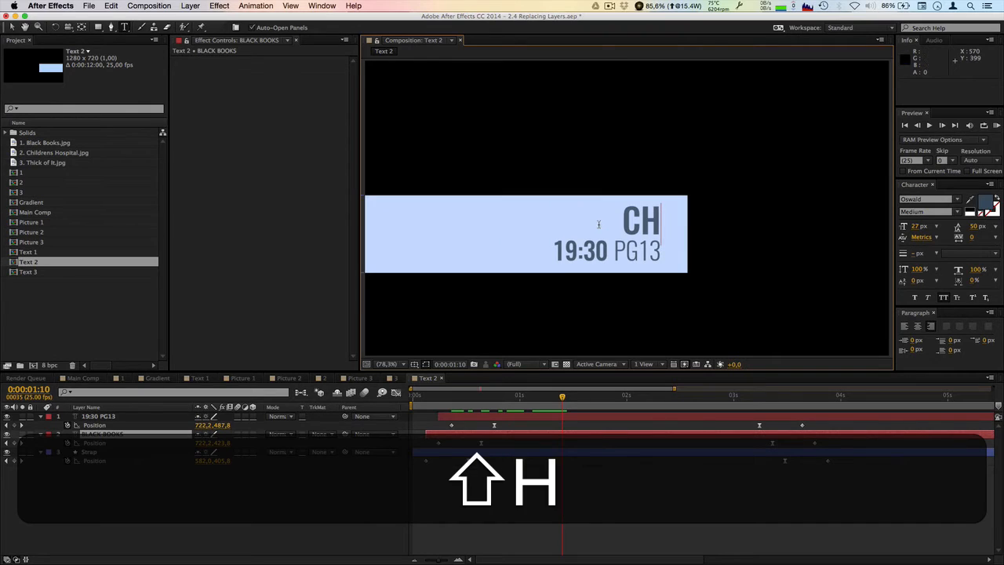
type("ILDRENS")
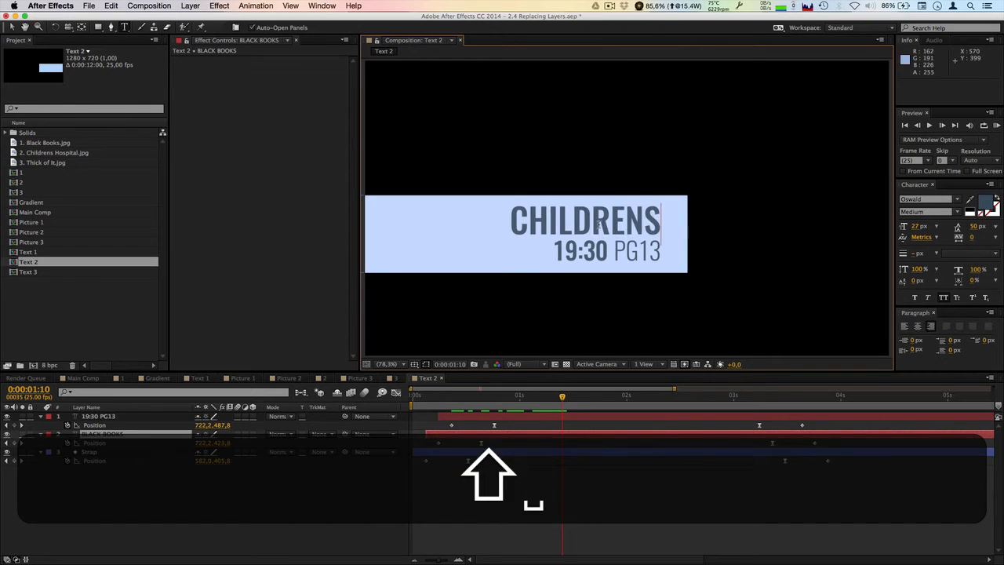
type(" HO")
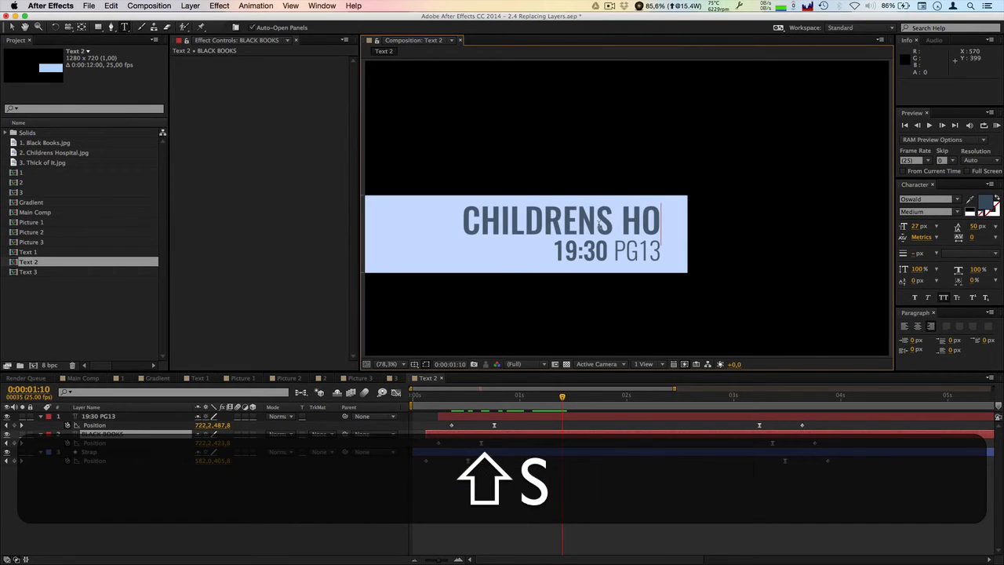
type("SPIT")
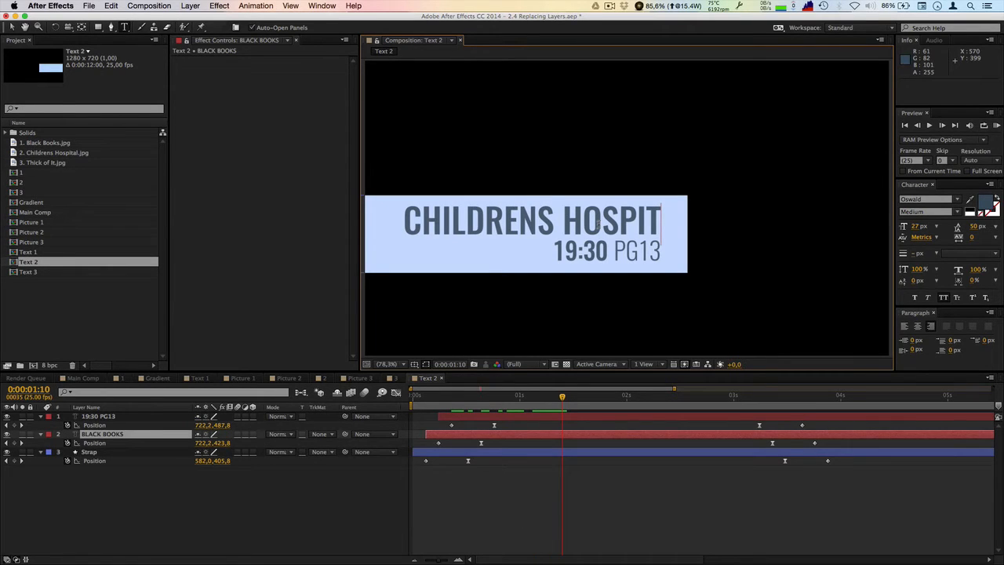
type("ALA")
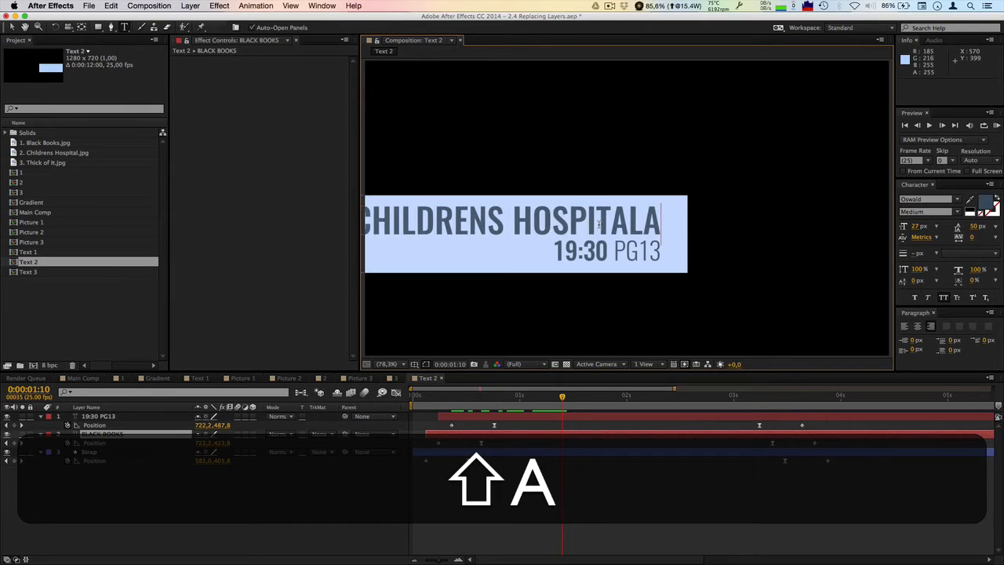
key("BackSpace")
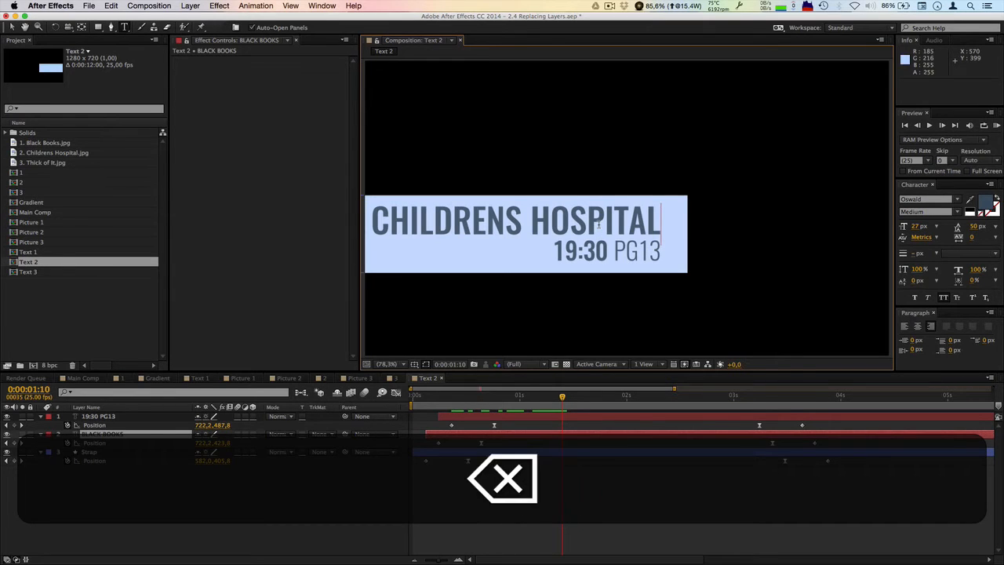
key("super+Return")
key("v")
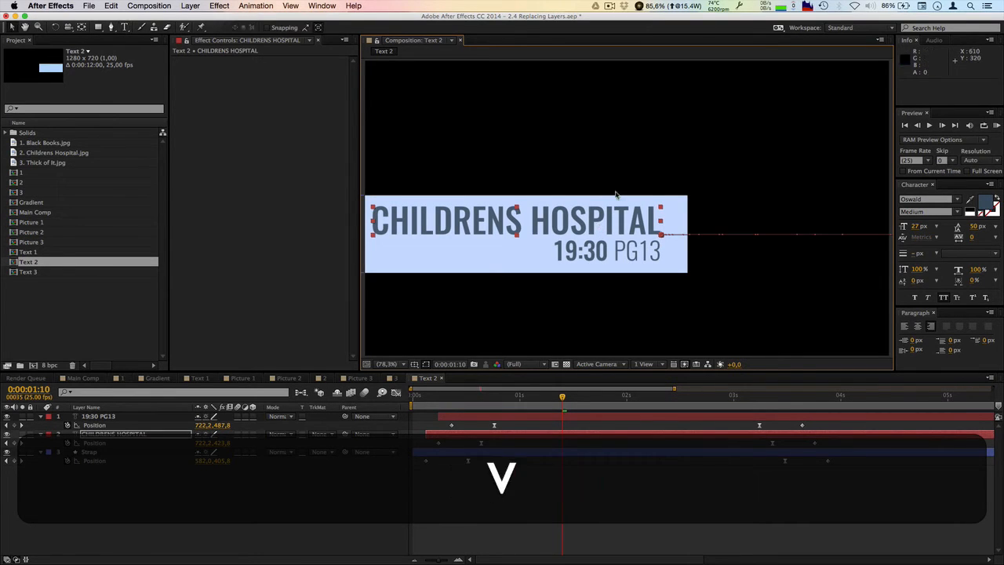
Step: Change the second text line in Text 2 to the time 20:30 and the rating 16SL
left_click(124, 28)
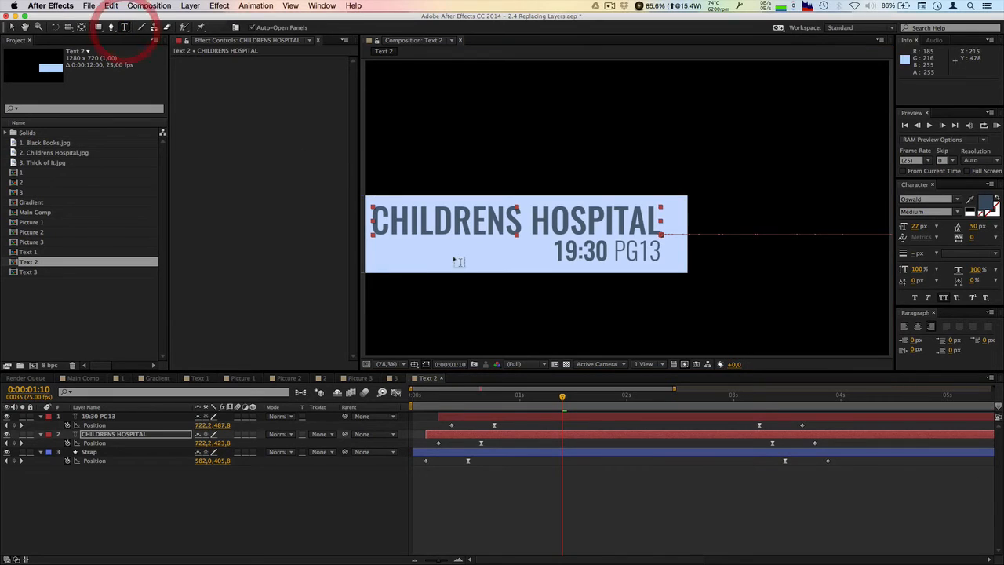
left_click_drag(581, 252, 557, 251)
type("20")
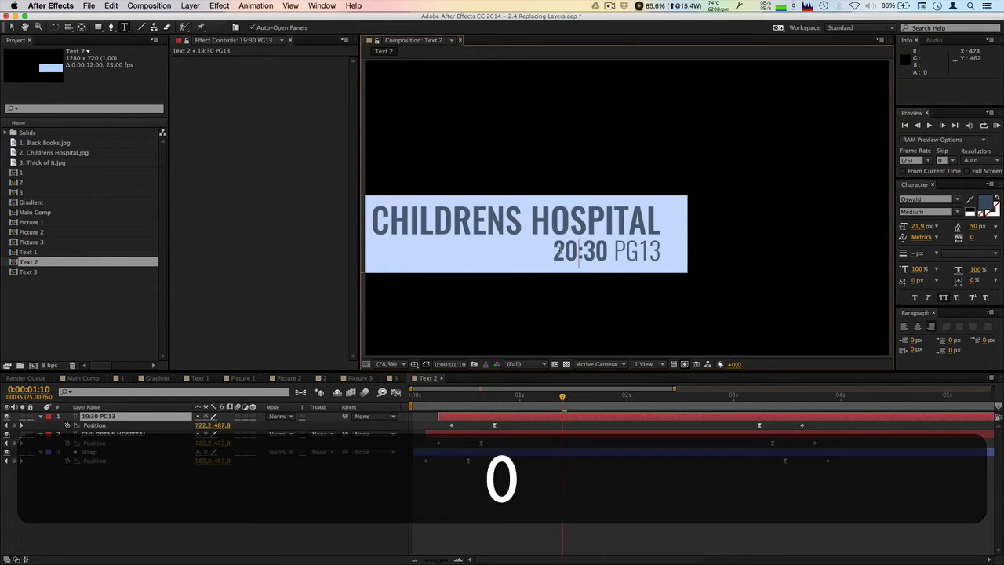
key("super+Return")
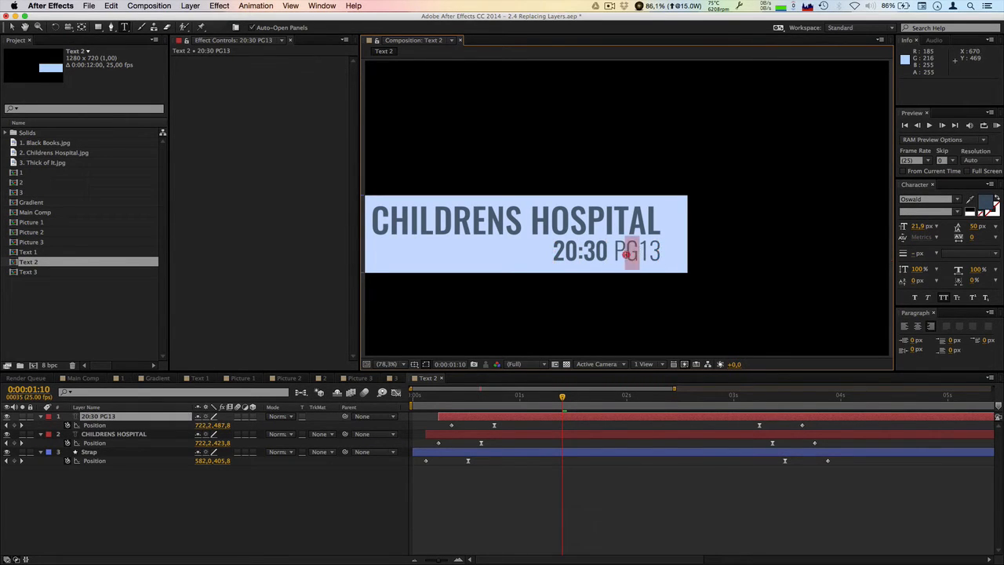
double_click(615, 253)
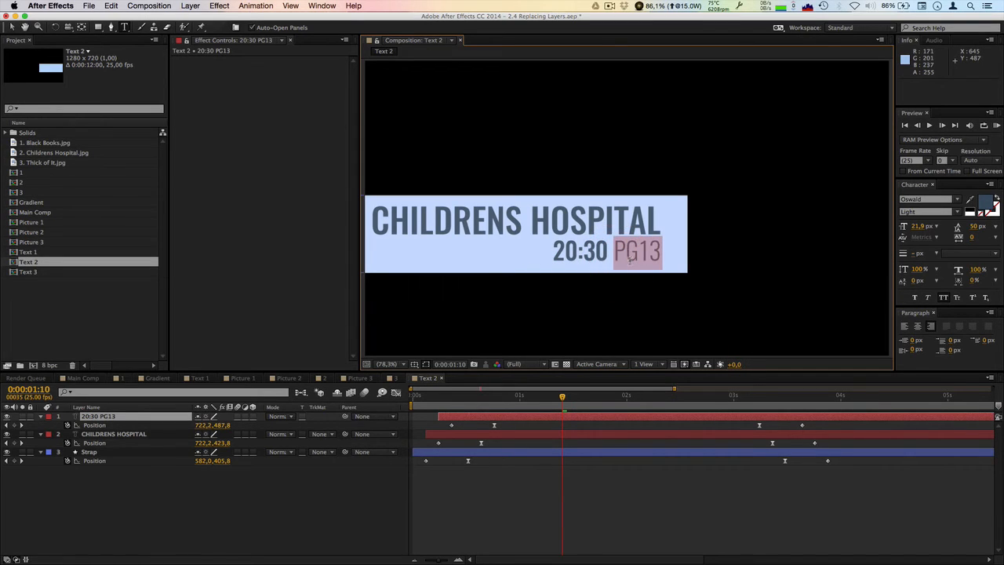
type("16")
key("shift")
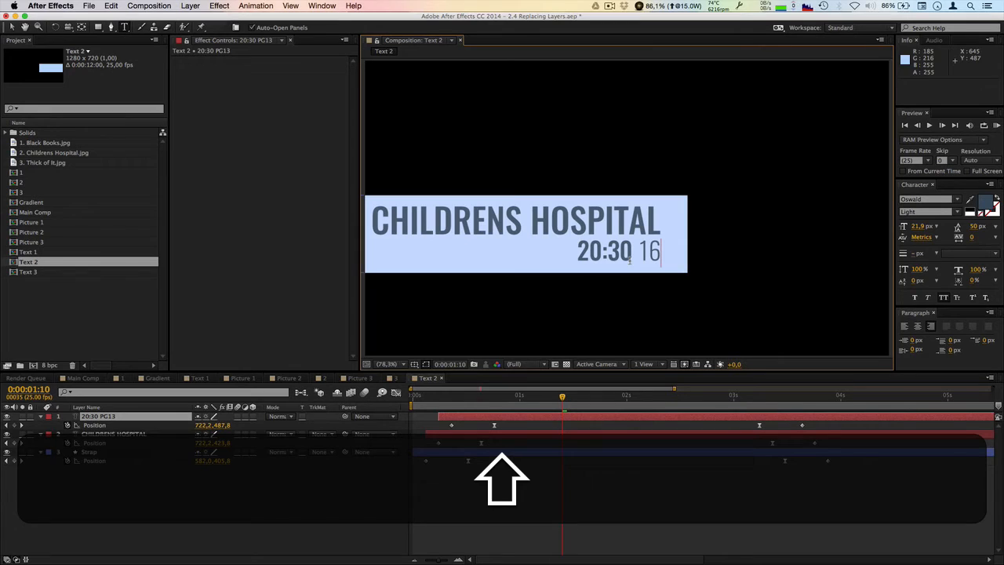
type("SL")
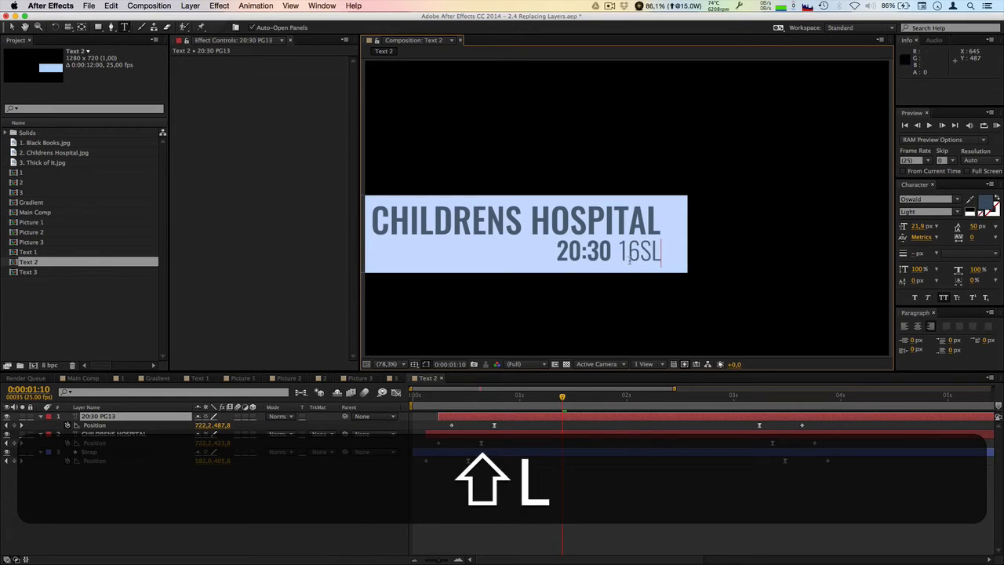
key("super+Return")
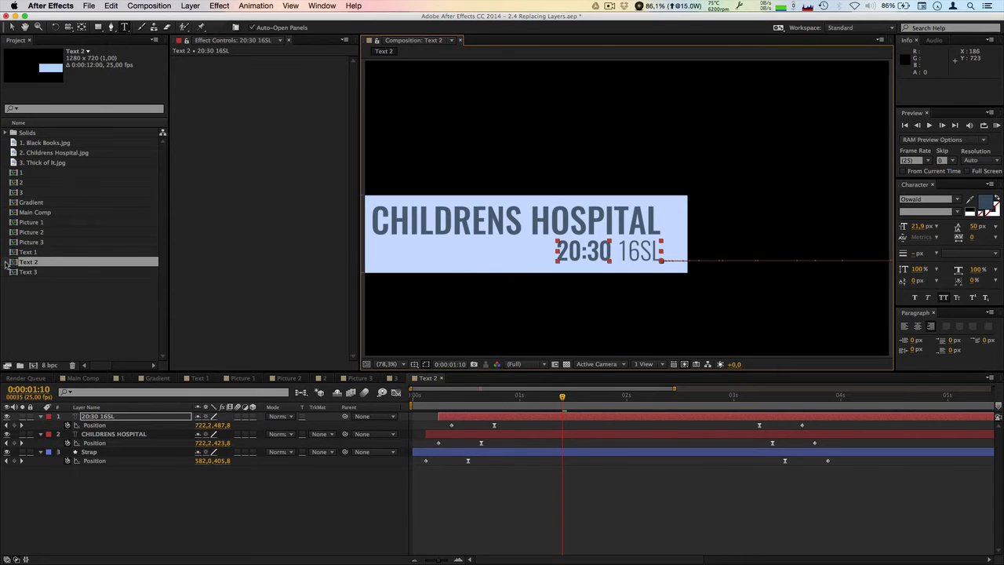
Step: Open the Text 3 composition and replace its BLACK BOOKS title with THE THICK OF IT
double_click(30, 275)
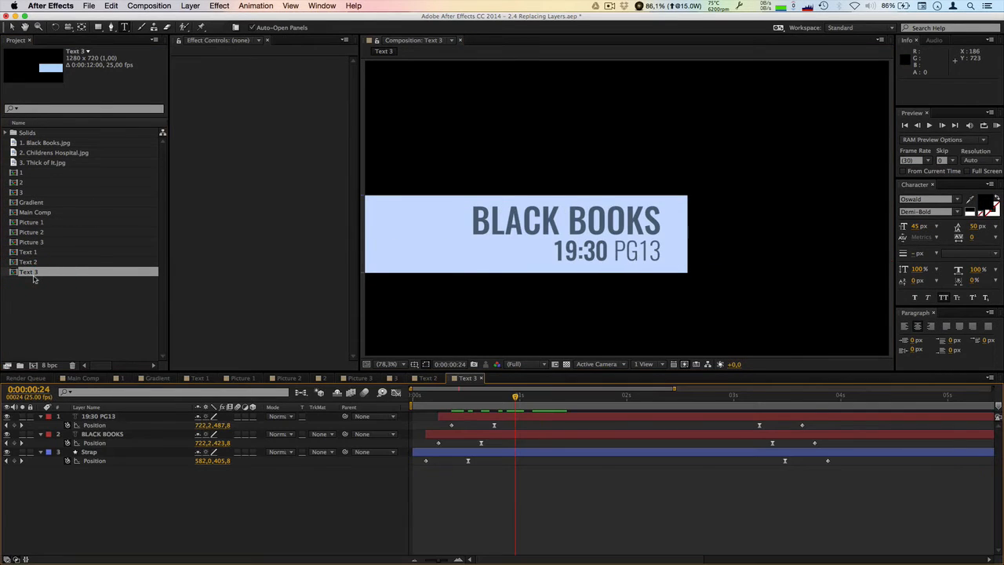
double_click(509, 224)
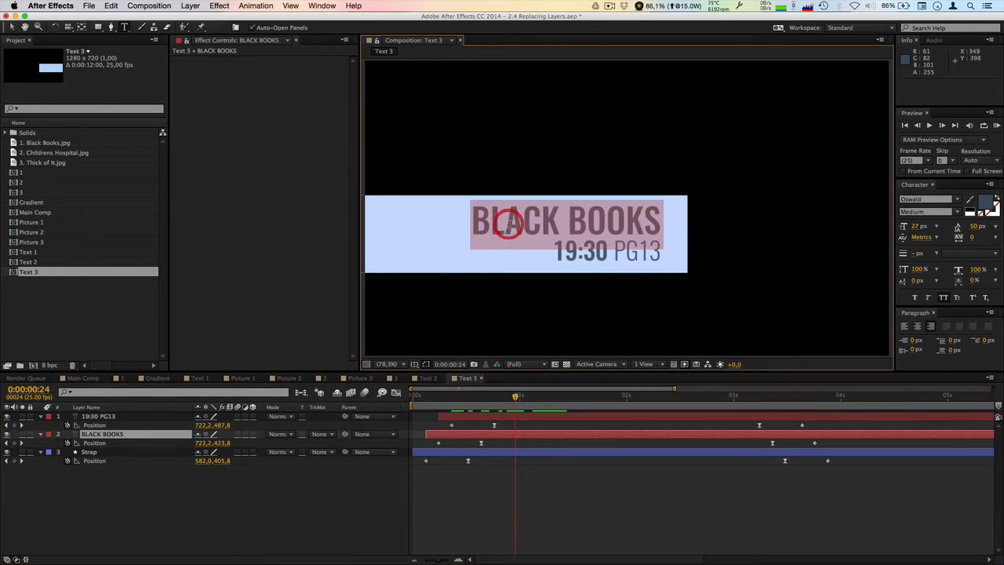
type("THE")
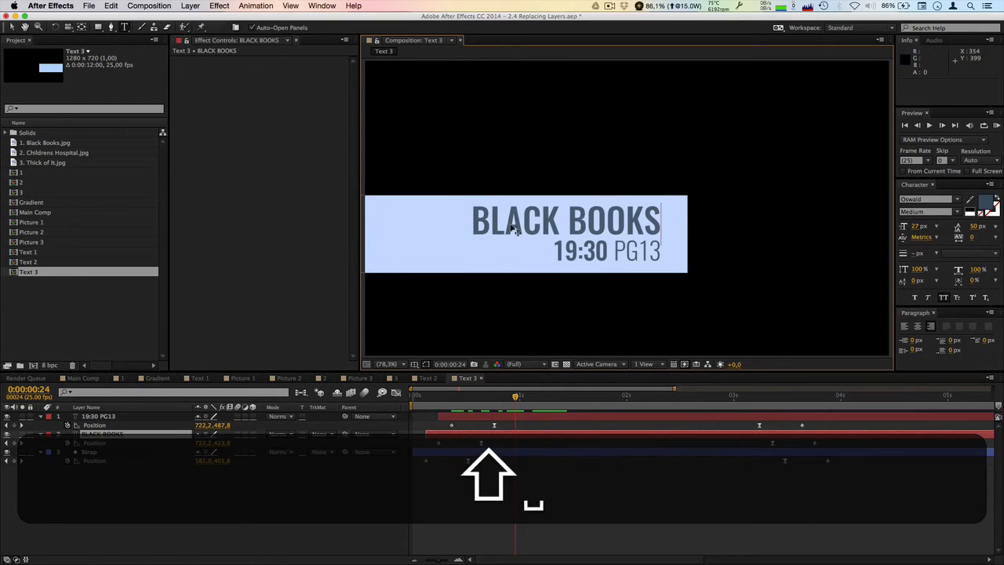
type(" THI")
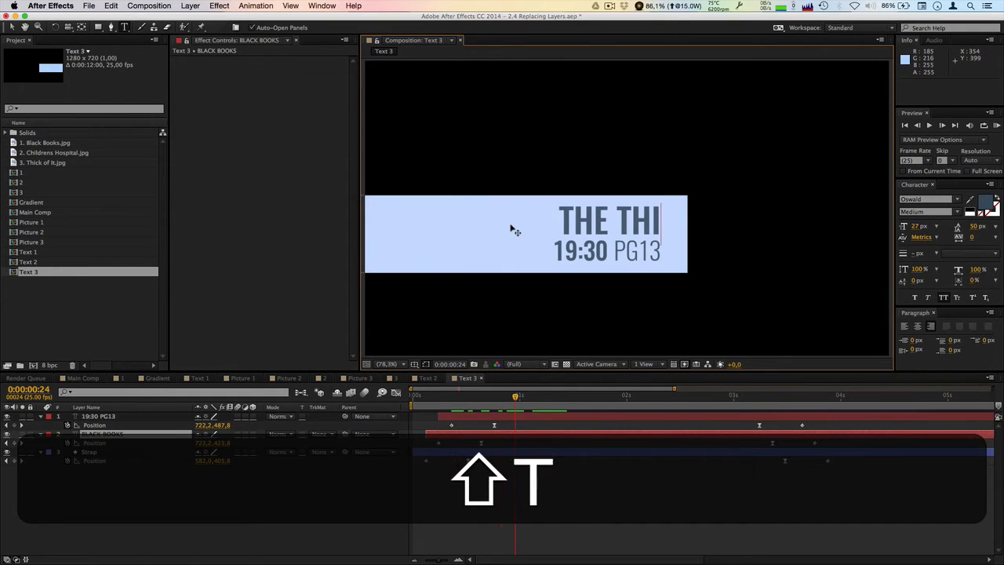
type("CK OF IT")
key("super+Return")
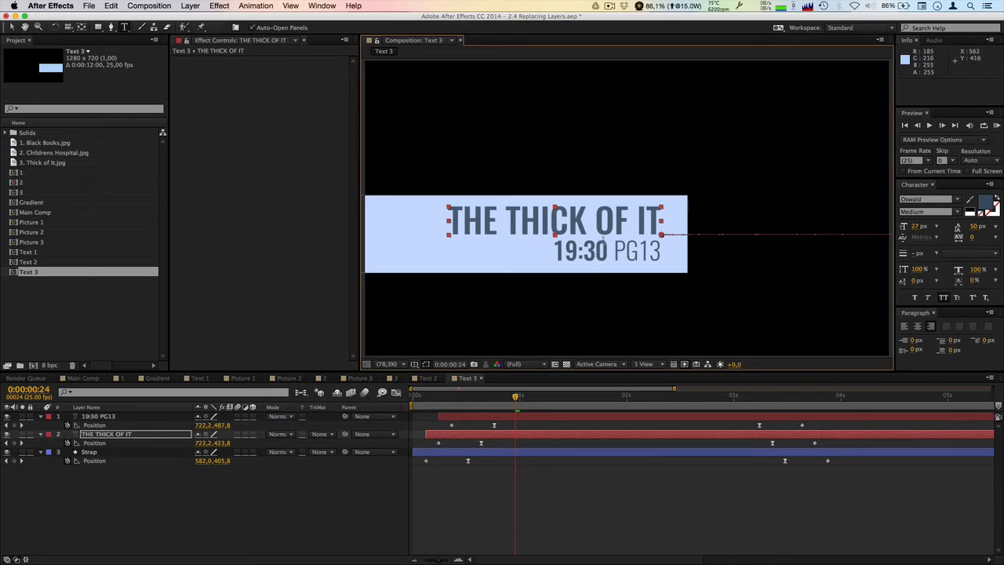
Step: Change the second text line in Text 3 to the time 21:30 and the rating 16LV
left_click(558, 251)
double_click(570, 252)
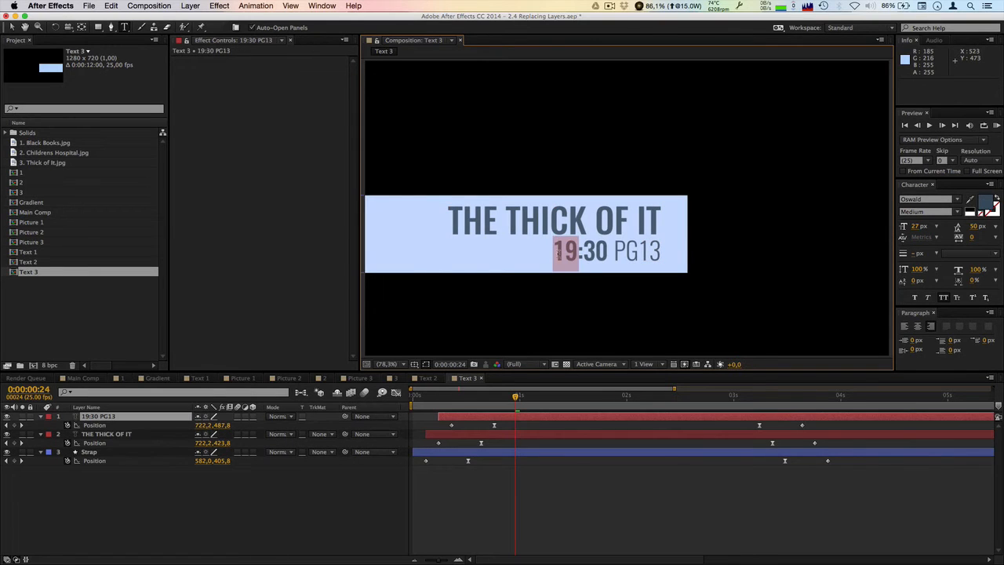
type("21")
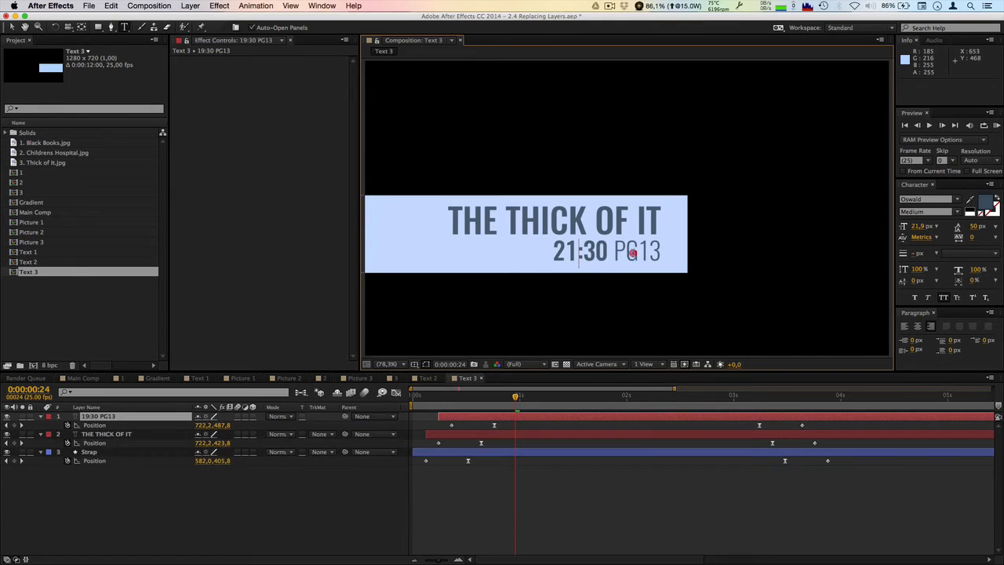
left_click(634, 252)
left_click_drag(615, 252, 661, 249)
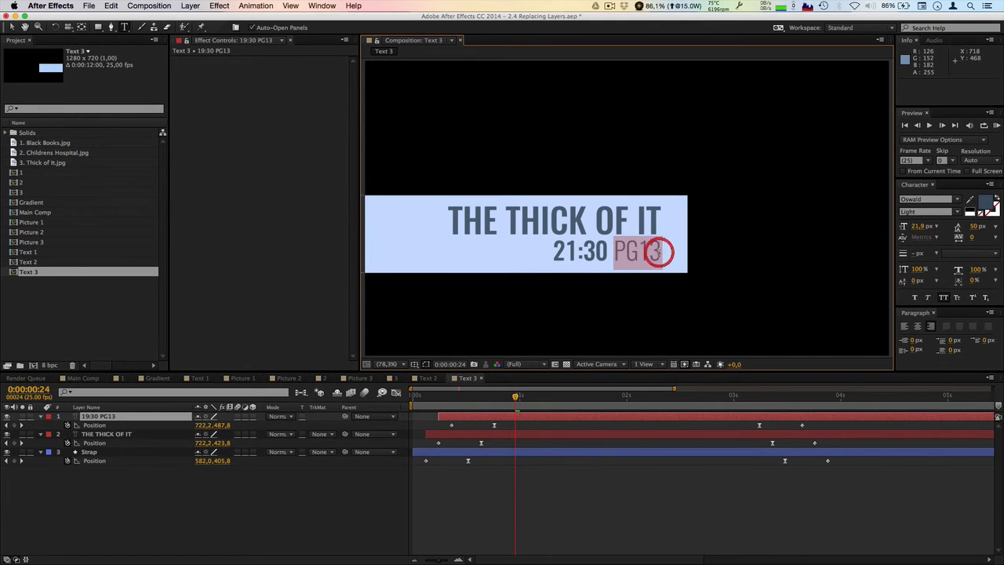
type("16")
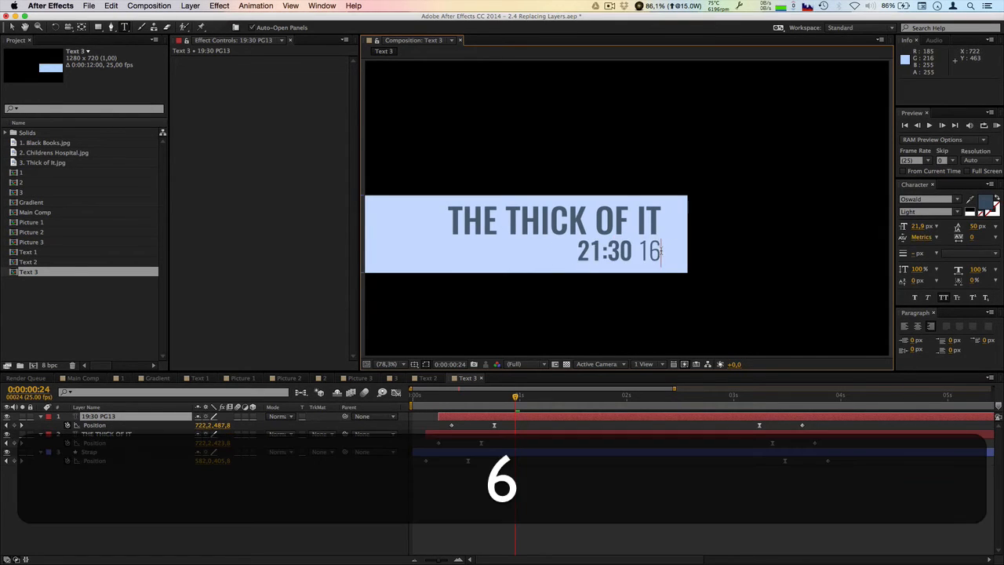
type("LV")
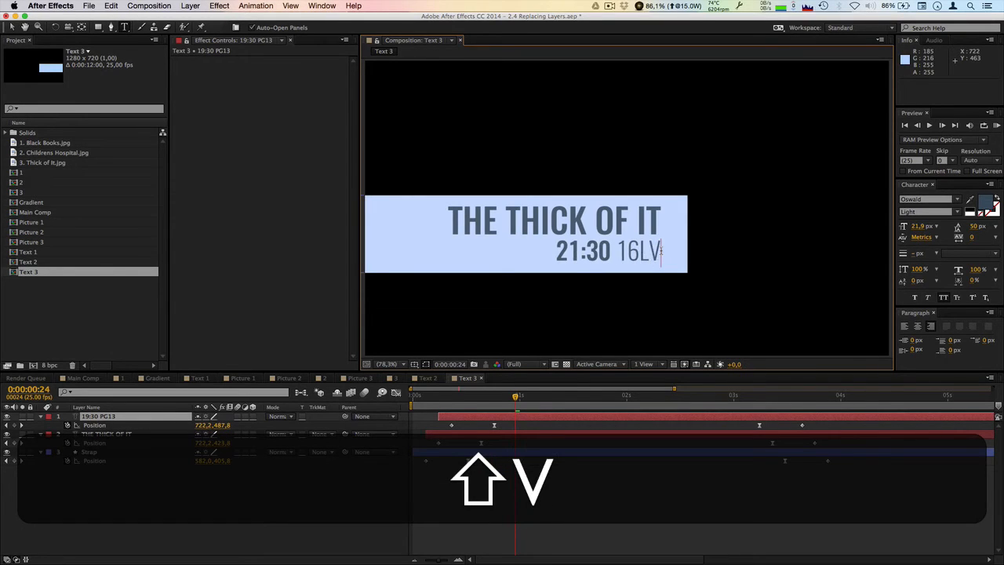
key("super+Return")
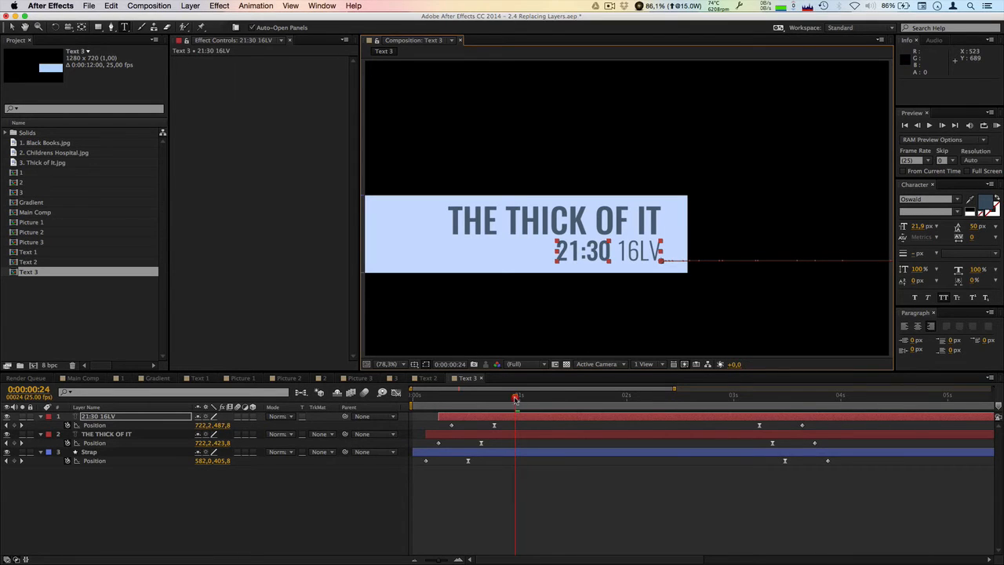
Step: Scrub Text 3 to 0:00:02:08 to check its title animation, and close the composition
left_click_drag(515, 399, 549, 400)
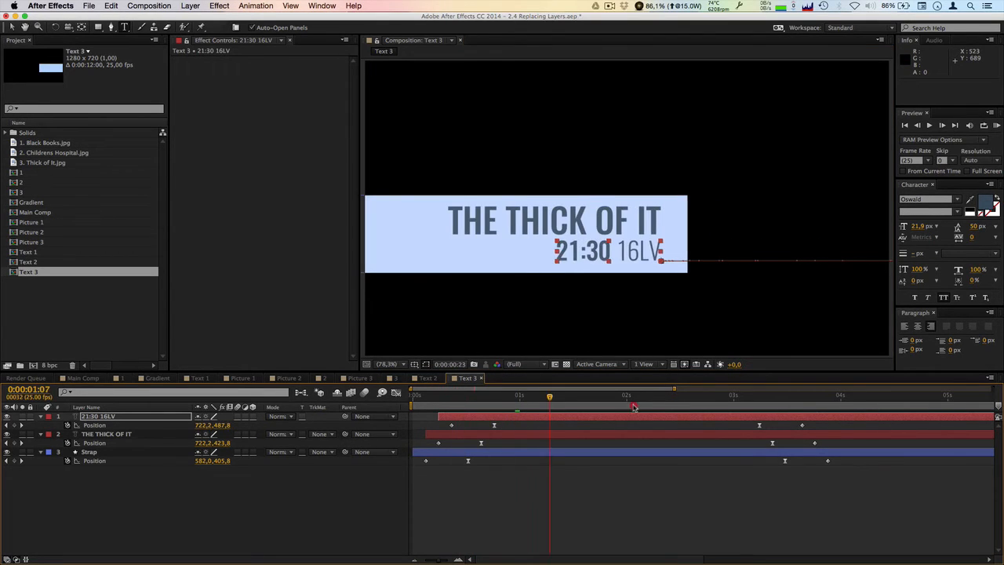
left_click_drag(634, 407, 661, 398)
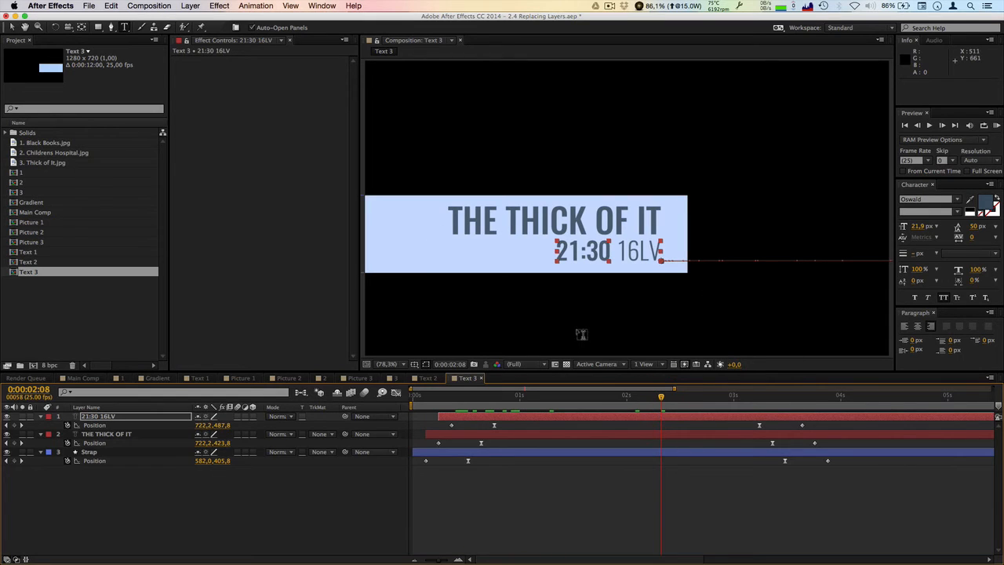
key("v")
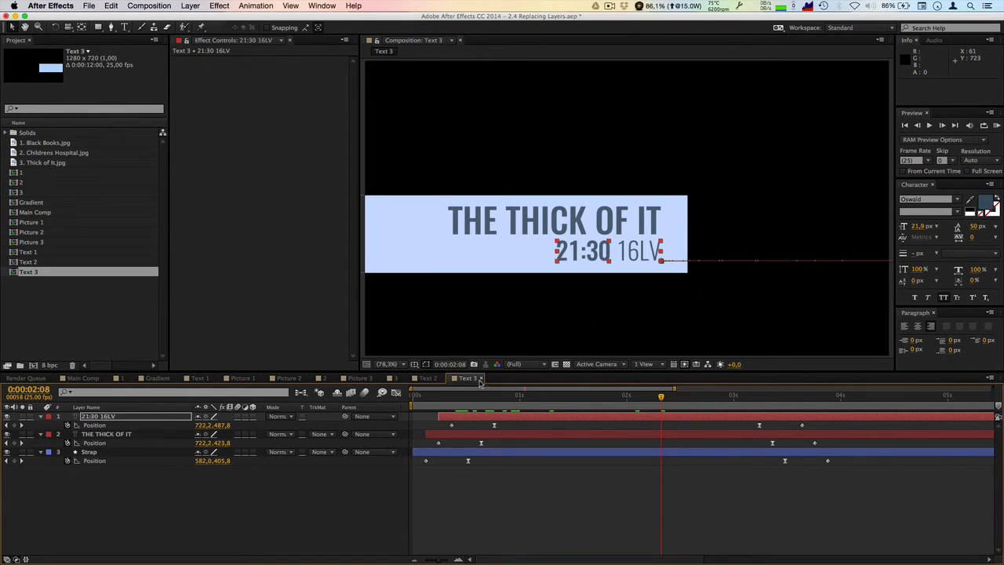
left_click(483, 381)
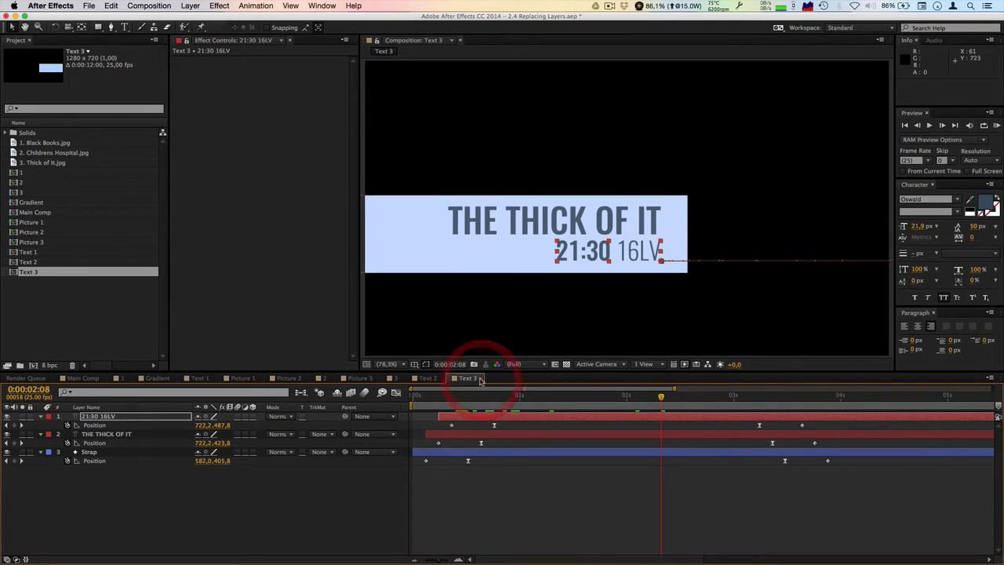
left_click(483, 379)
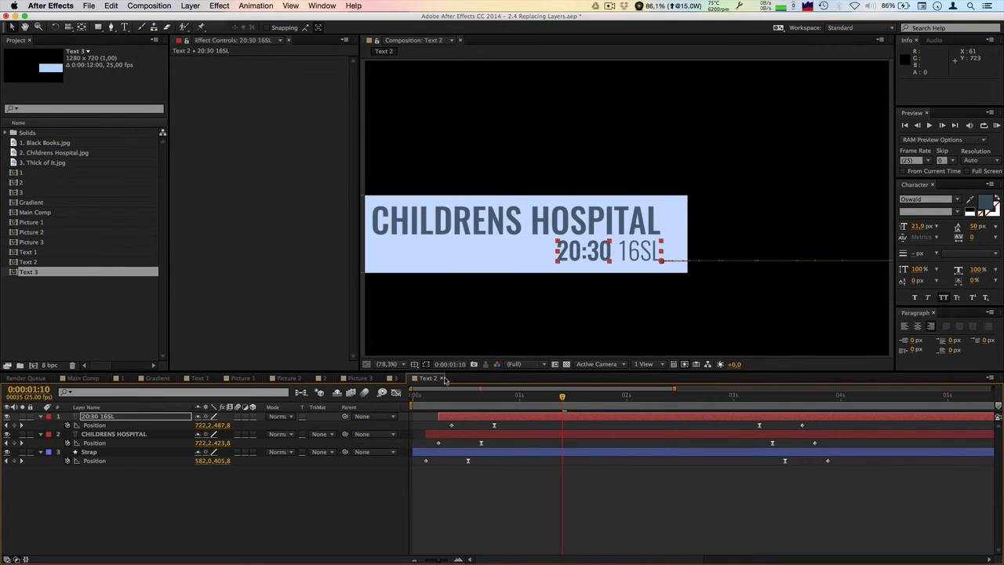
Step: Close the open Text, Picture, Gradient and numbered compositions, leaving only Main Comp open
left_click(441, 379)
left_click(396, 392)
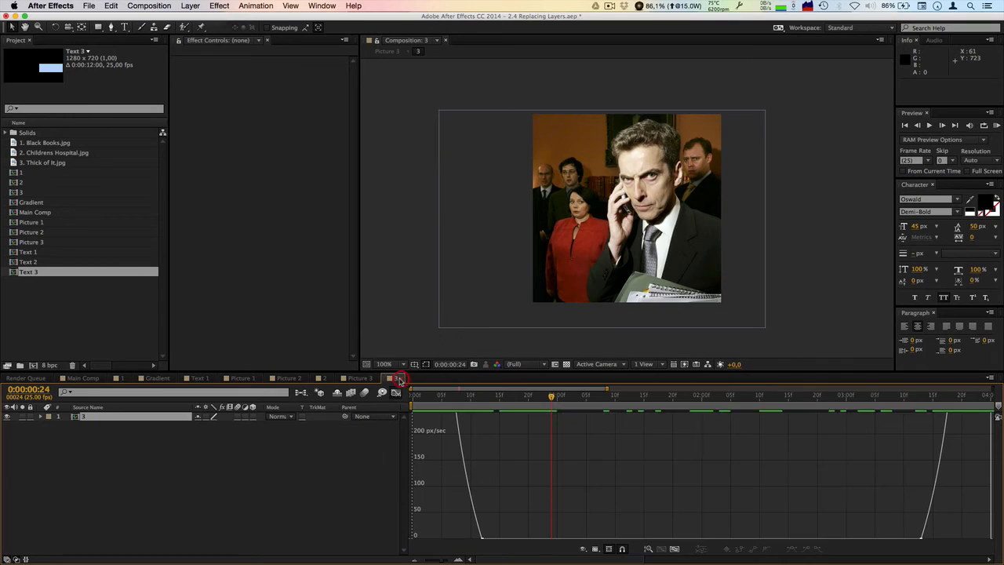
left_click(377, 379)
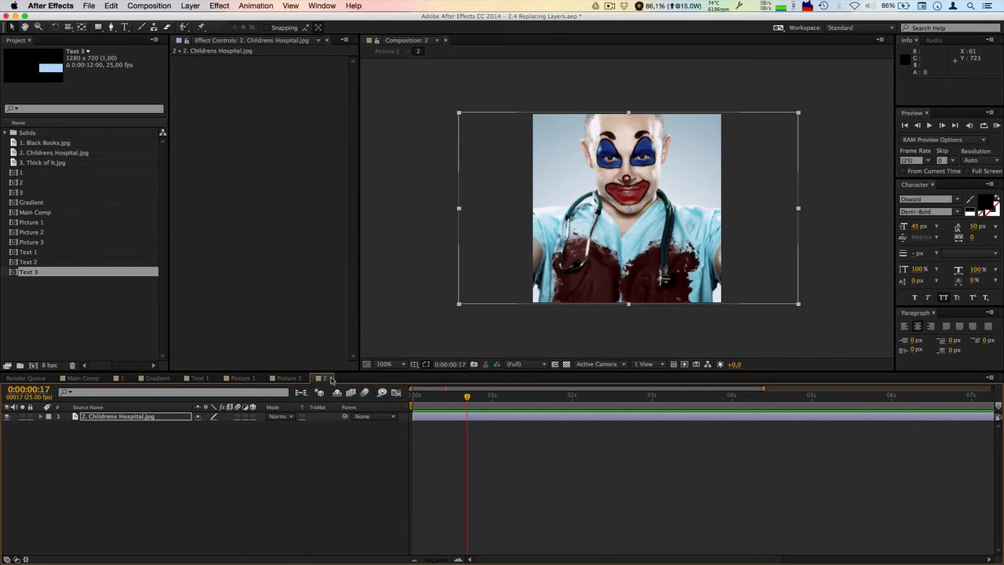
left_click(330, 379)
left_click(305, 378)
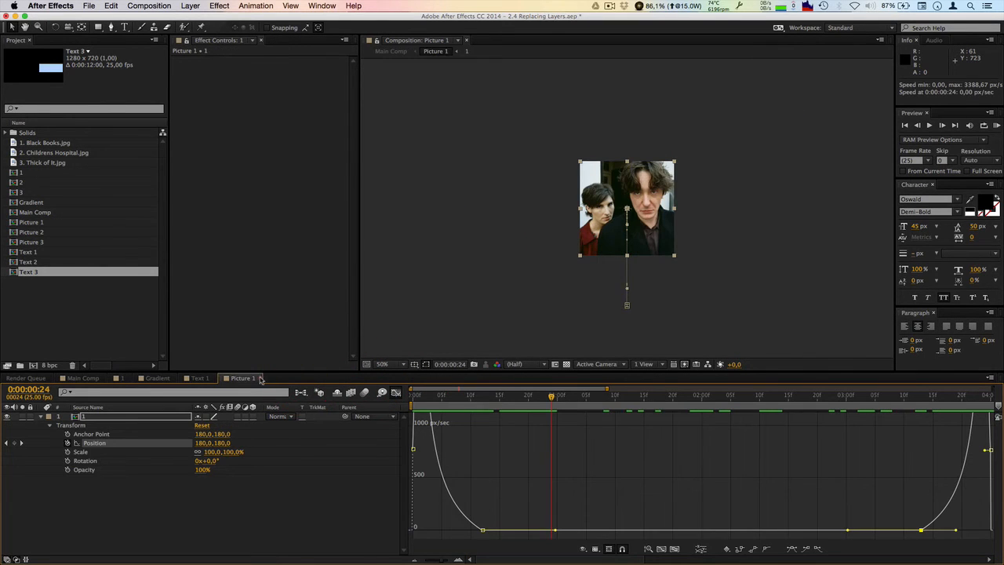
left_click(259, 379)
left_click(212, 379)
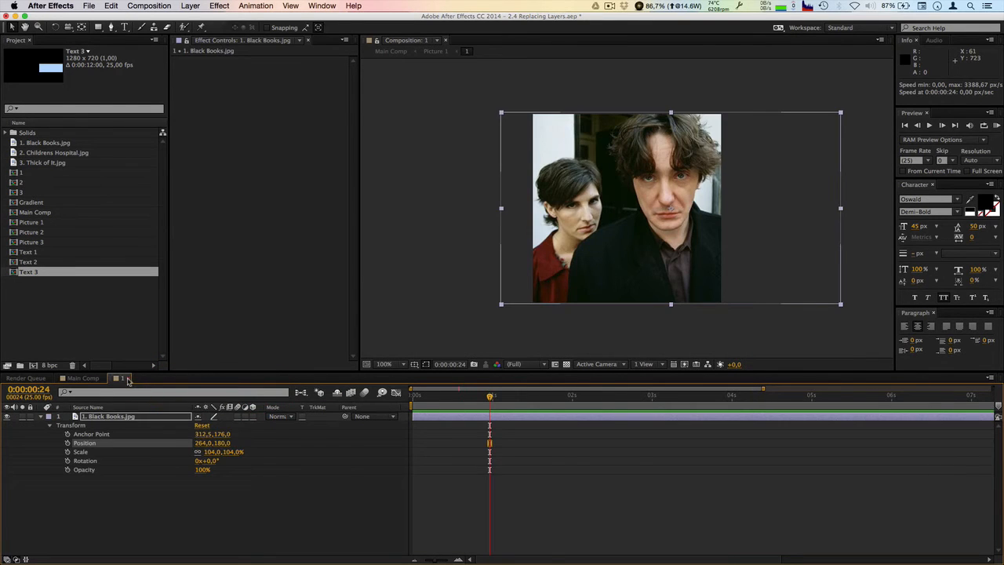
left_click(128, 379)
left_click(287, 518)
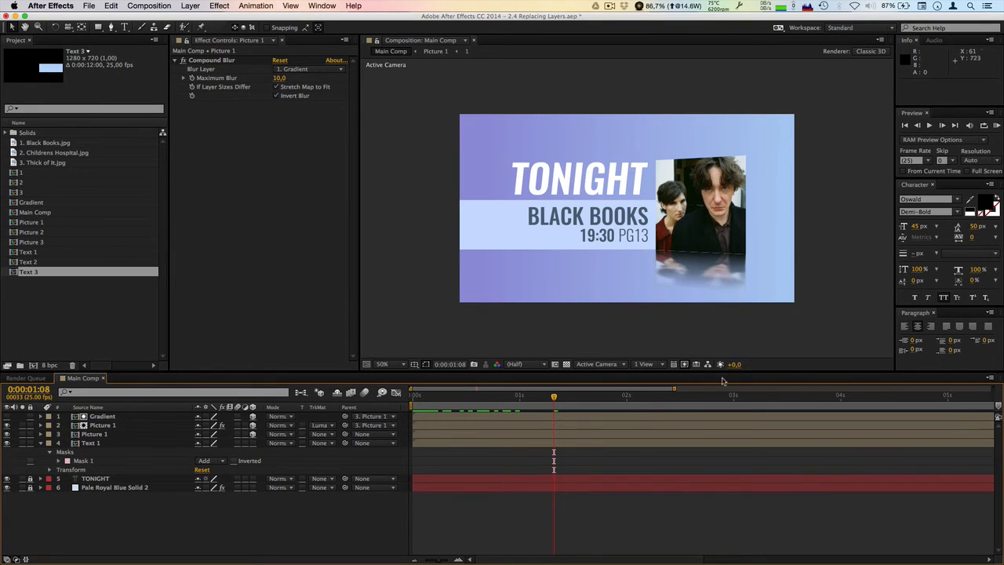
Step: Trim the Gradient, both Picture 1 layers and the Text 1 layer in Main Comp to end at 0:00:04:00
left_click_drag(673, 389, 977, 388)
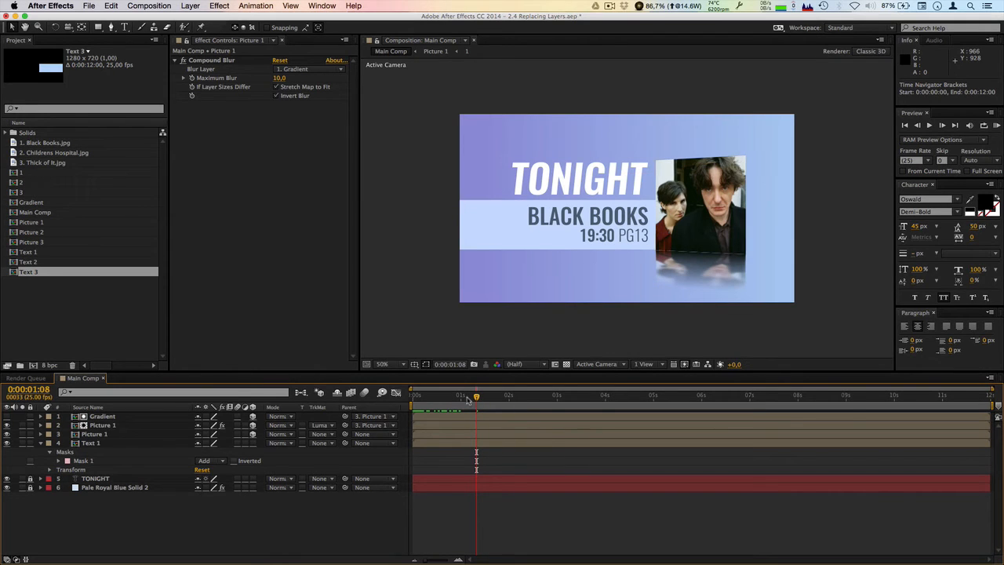
left_click_drag(471, 398, 606, 406)
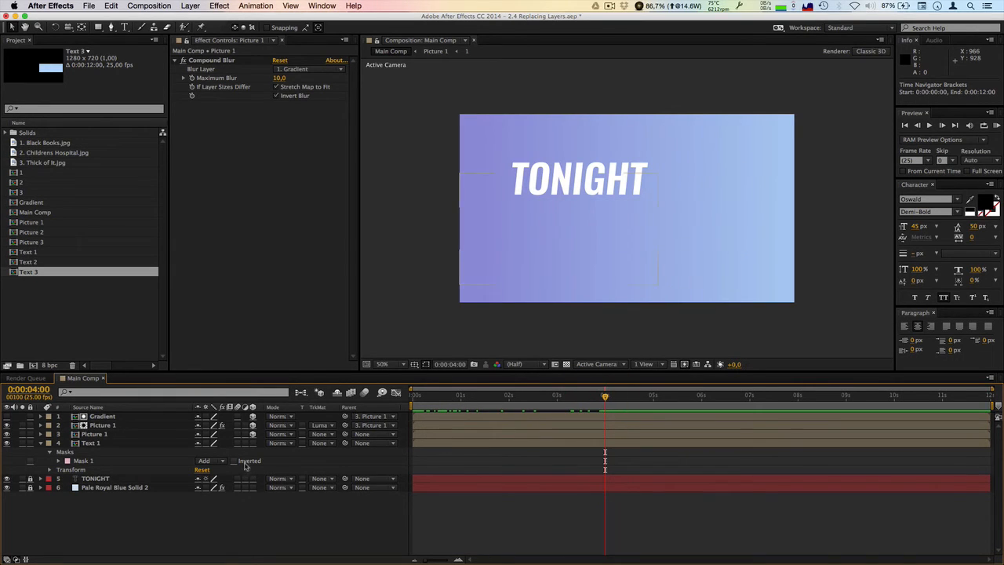
left_click(91, 443, "shift")
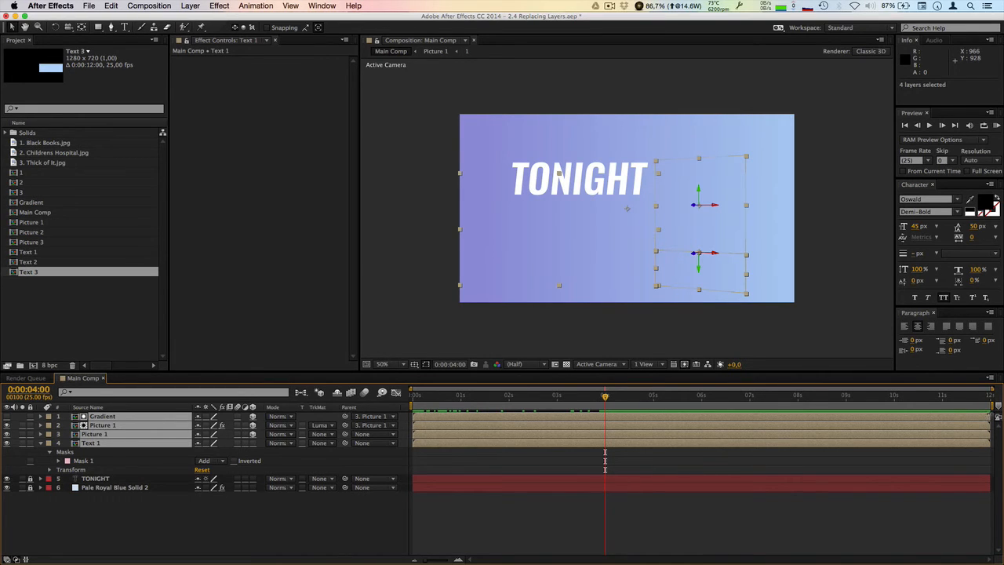
left_click_drag(989, 415, 604, 425)
left_click(382, 512)
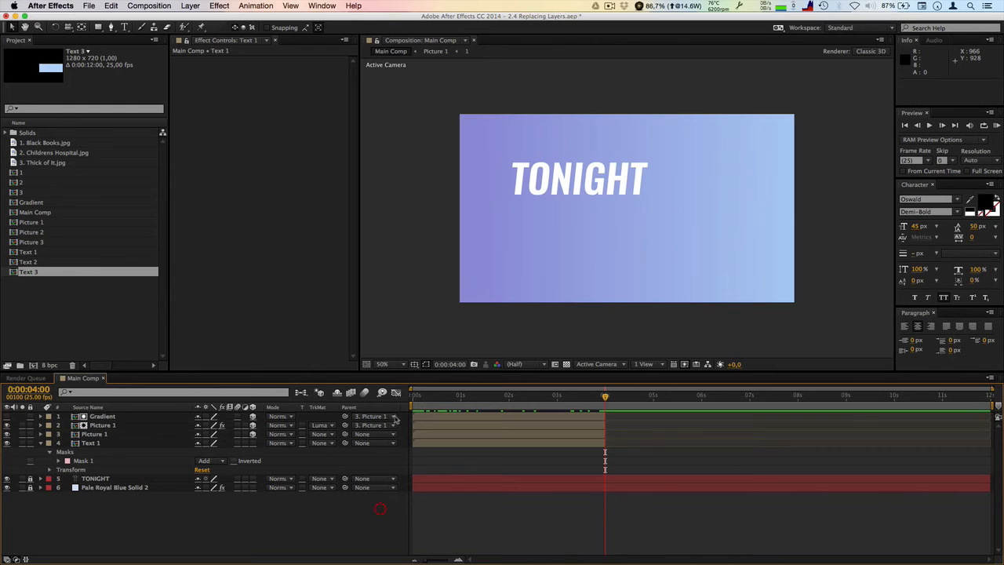
left_click_drag(416, 401, 605, 400)
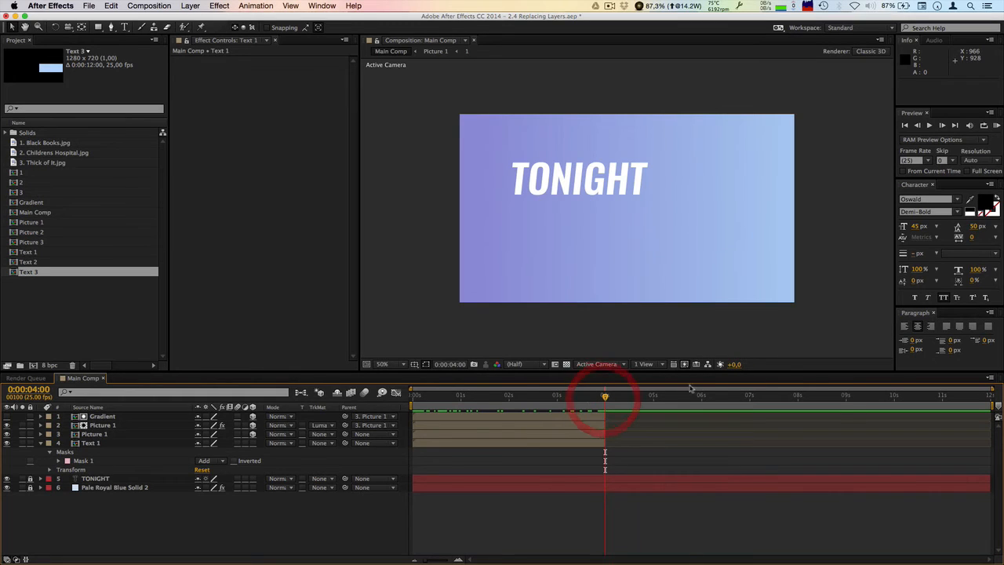
Step: Duplicate the Gradient, Picture 1 and Text 1 layers, start the copies at 0:00:04:00 and stack them together above the originals
left_click_drag(993, 389, 868, 390)
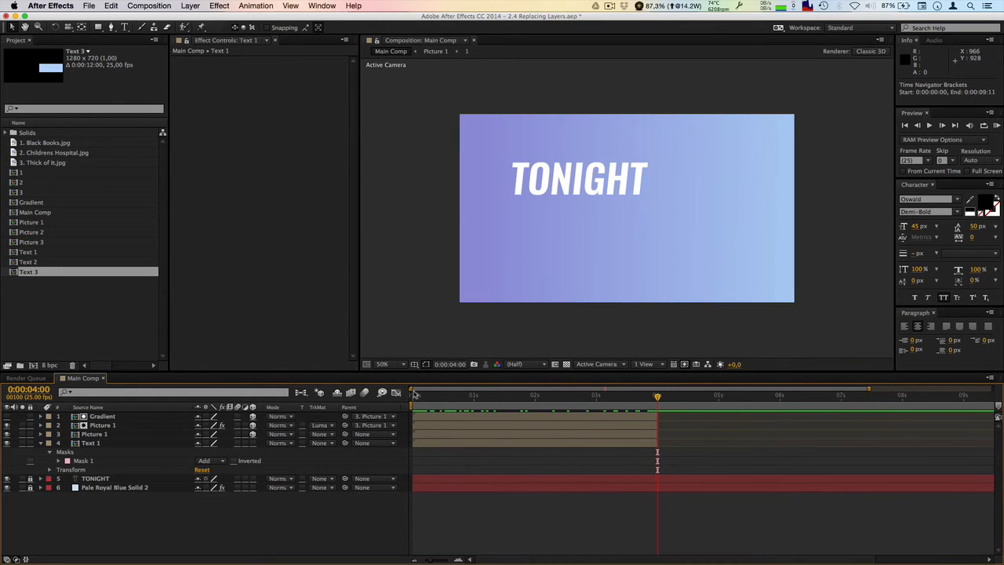
mouse_move(411, 390)
left_mouse_down()
mouse_move(461, 390)
mouse_move(411, 389)
left_mouse_up()
left_click(98, 444)
left_click(102, 416, "shift")
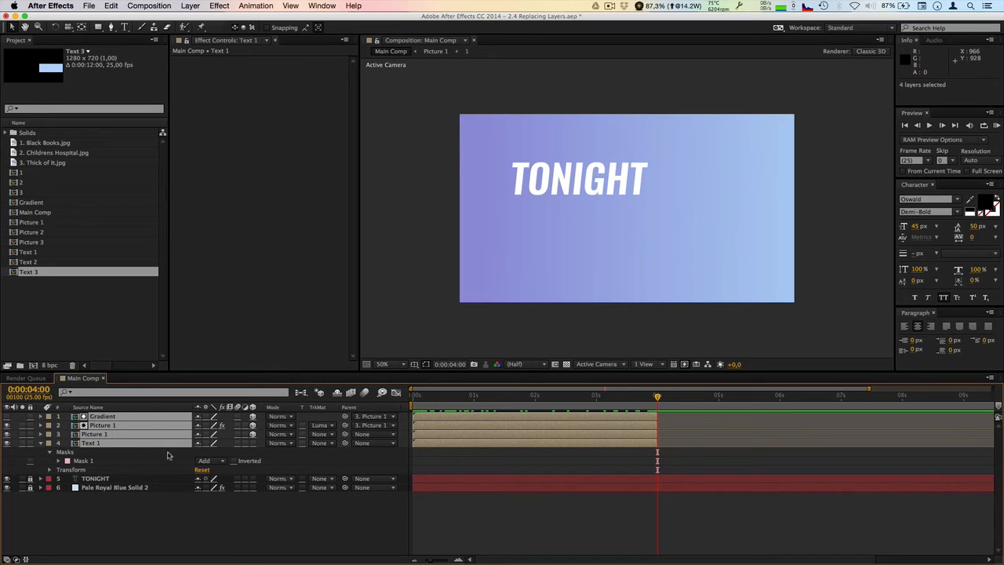
key("super+d")
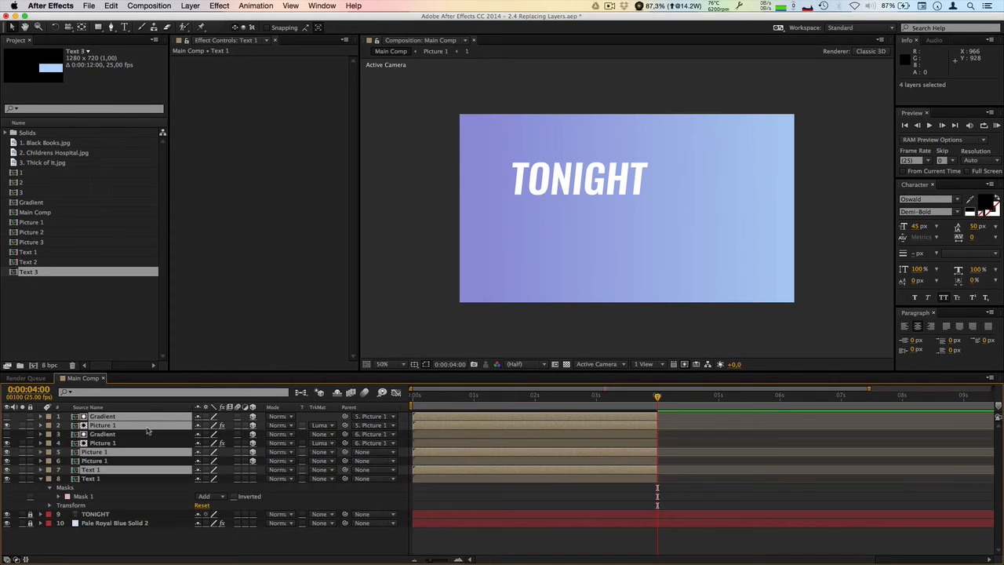
left_click_drag(435, 418, 729, 419)
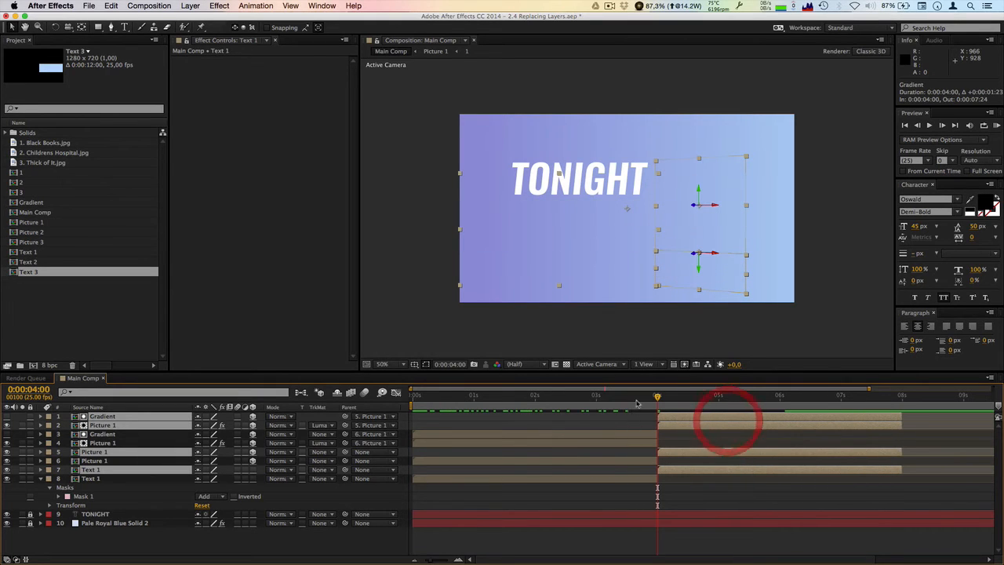
left_click_drag(660, 397, 710, 406)
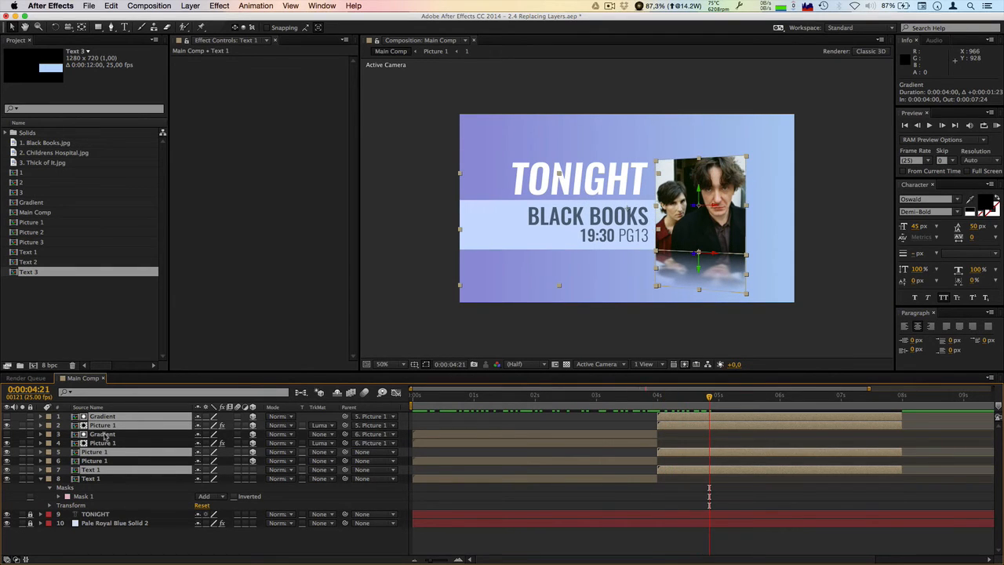
left_click_drag(103, 469, 102, 427)
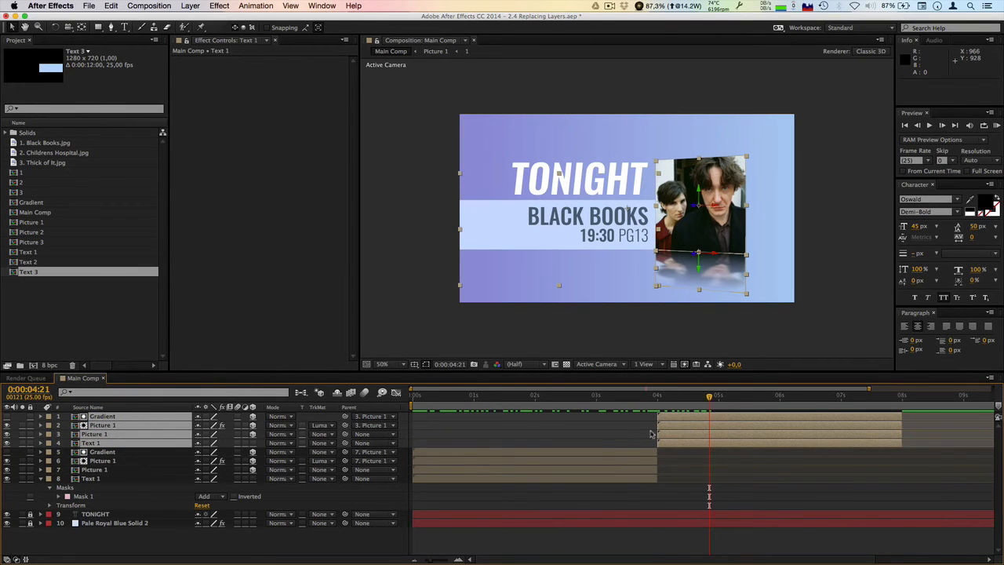
Step: Duplicate the second set of four layers, start the copies at 0:00:08:00 and group them at the top of the layer stack
key("super+d")
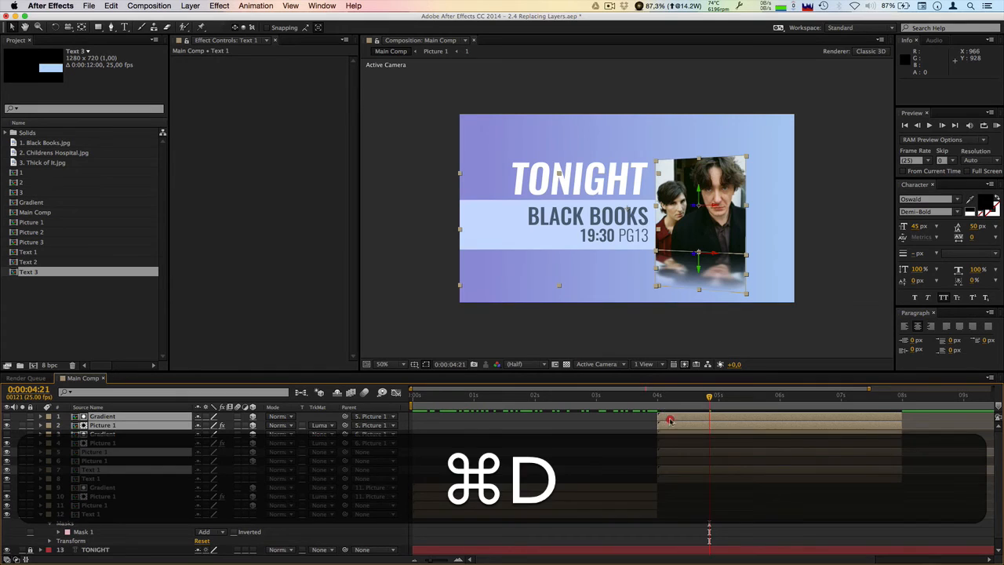
left_click_drag(669, 420, 903, 416)
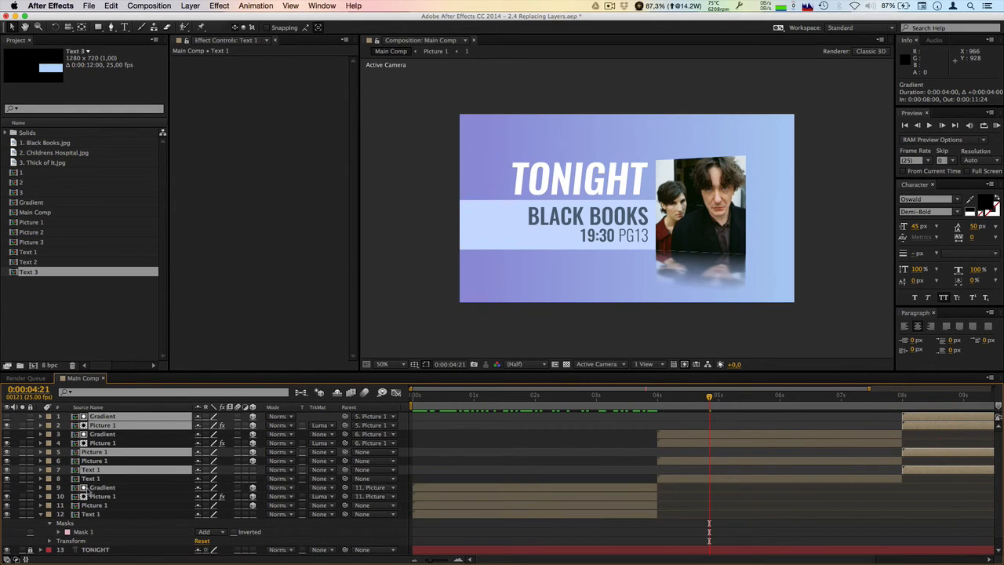
left_click_drag(98, 455, 102, 431)
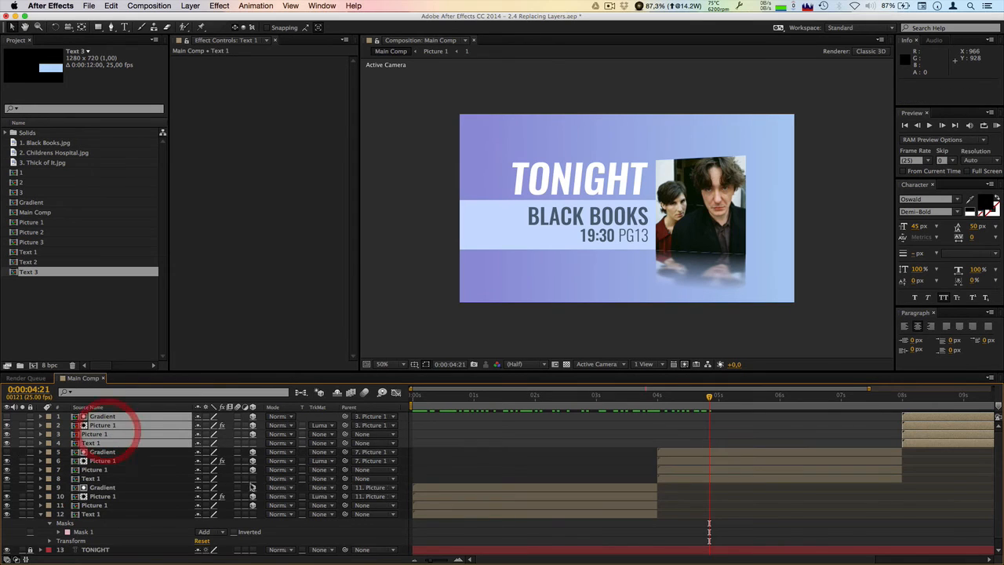
left_click(401, 537)
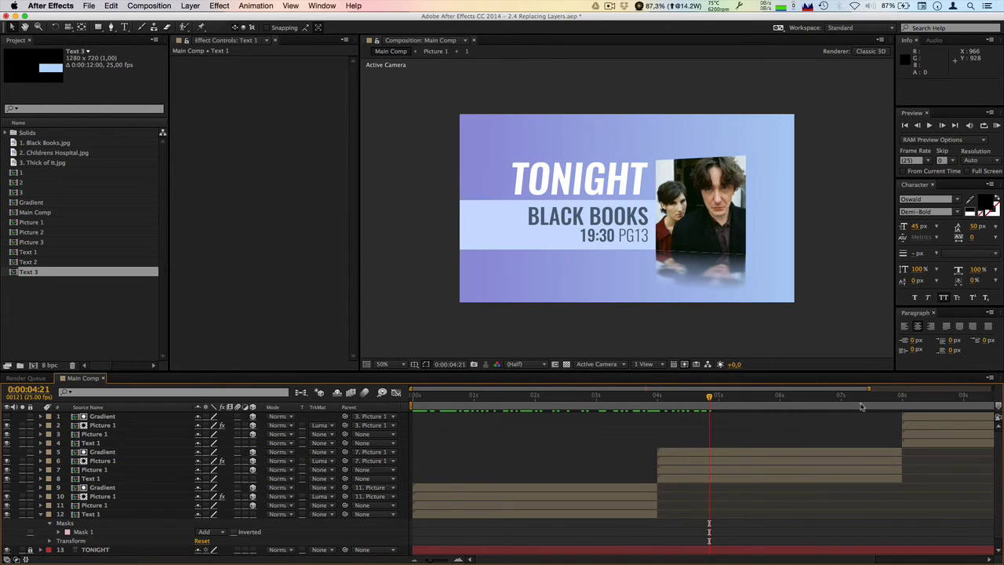
Step: Replace the source of the Text 1 layer in the second set with the Text 2 composition, keeping its mask and timing
left_click_drag(869, 387, 995, 387)
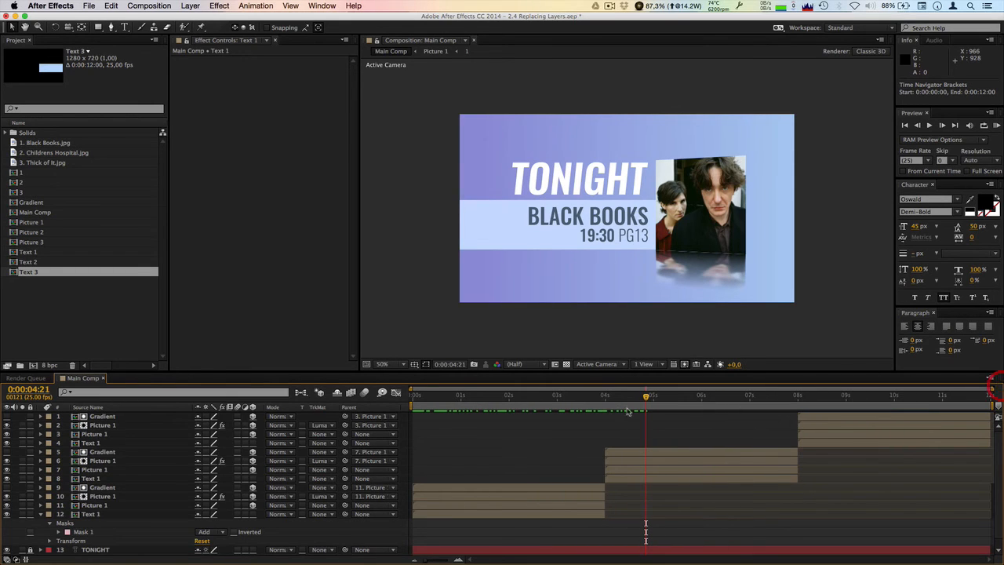
left_click(548, 398)
left_click_drag(562, 401, 745, 406)
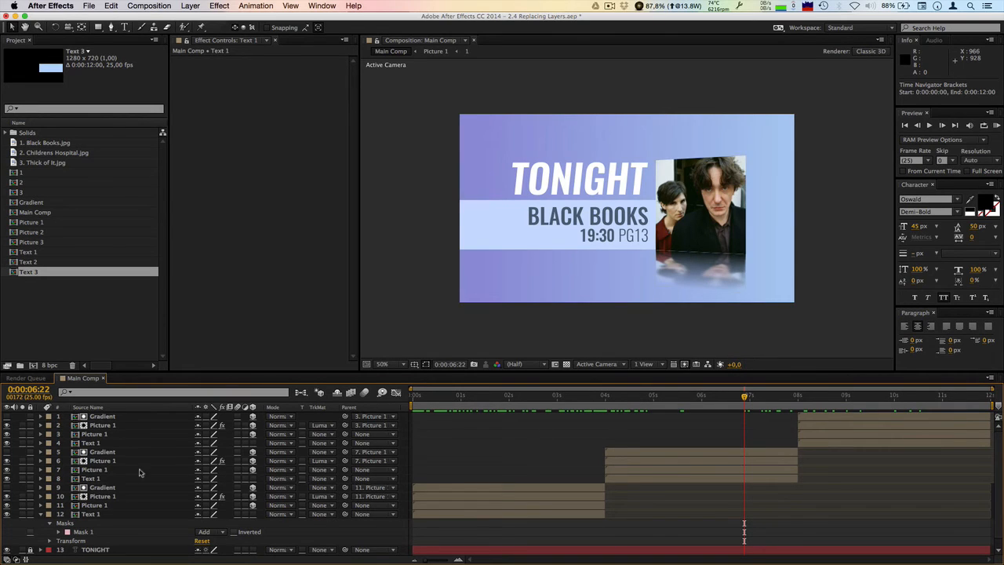
left_click(91, 479)
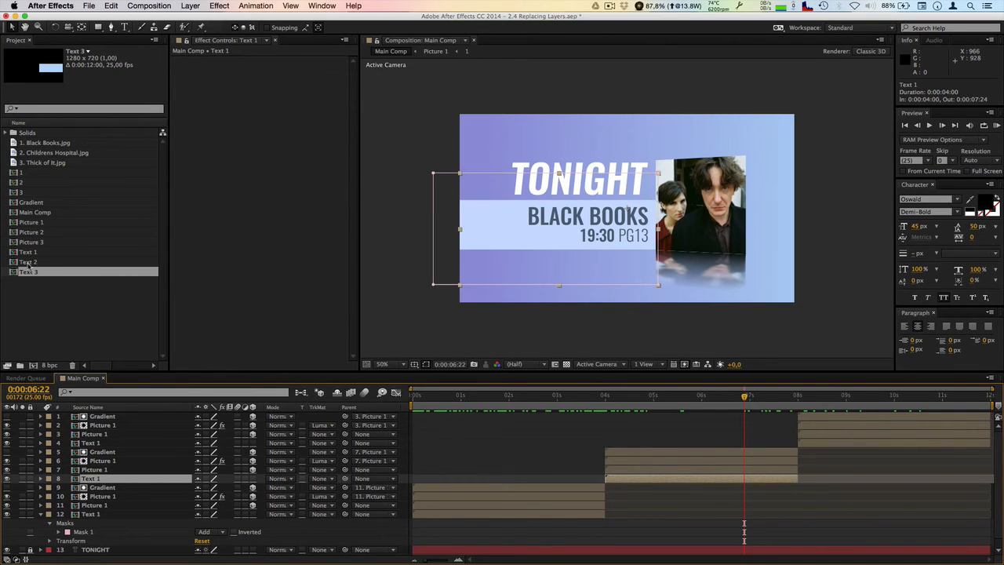
left_click_drag(28, 262, 111, 456)
key("alt")
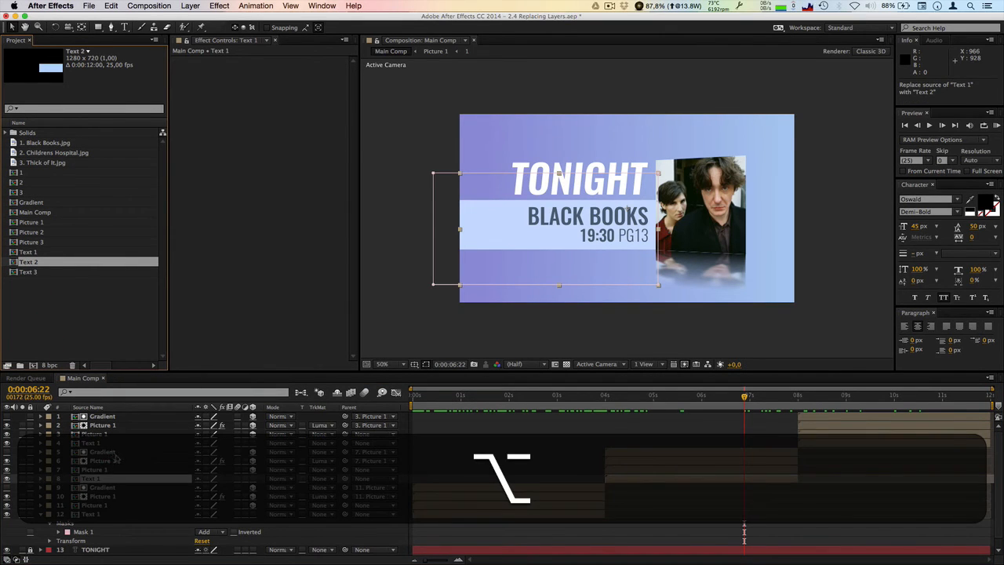
left_click_drag(113, 460, 115, 462)
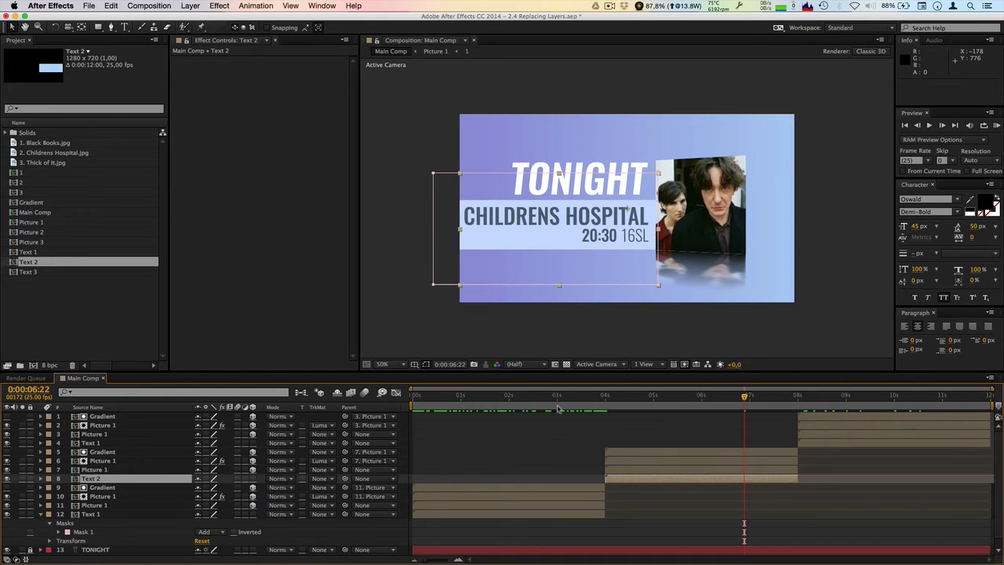
Step: Replace the source of both Picture 1 layers in the second set, including the reflection, with Picture 2
left_click(94, 469)
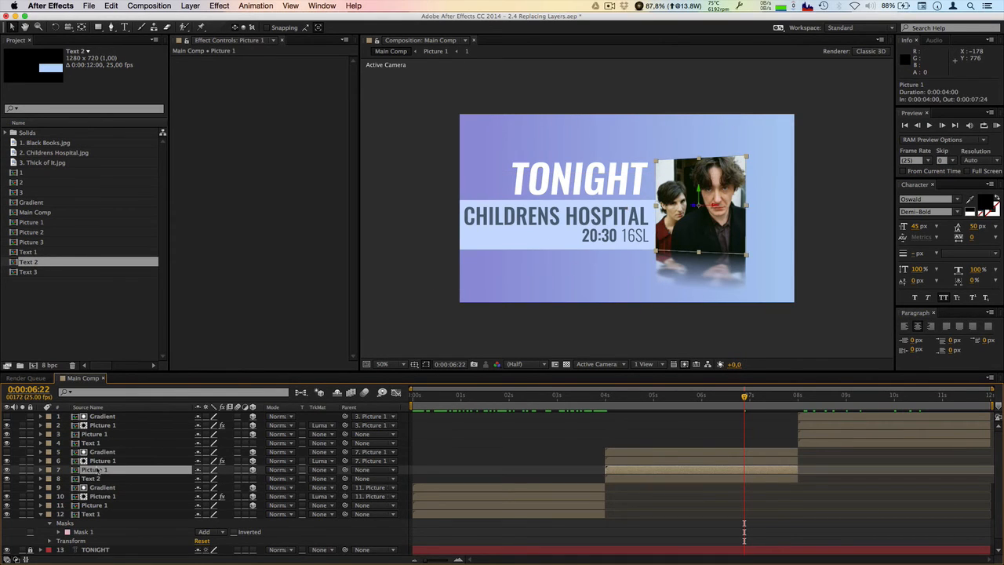
left_click(101, 460)
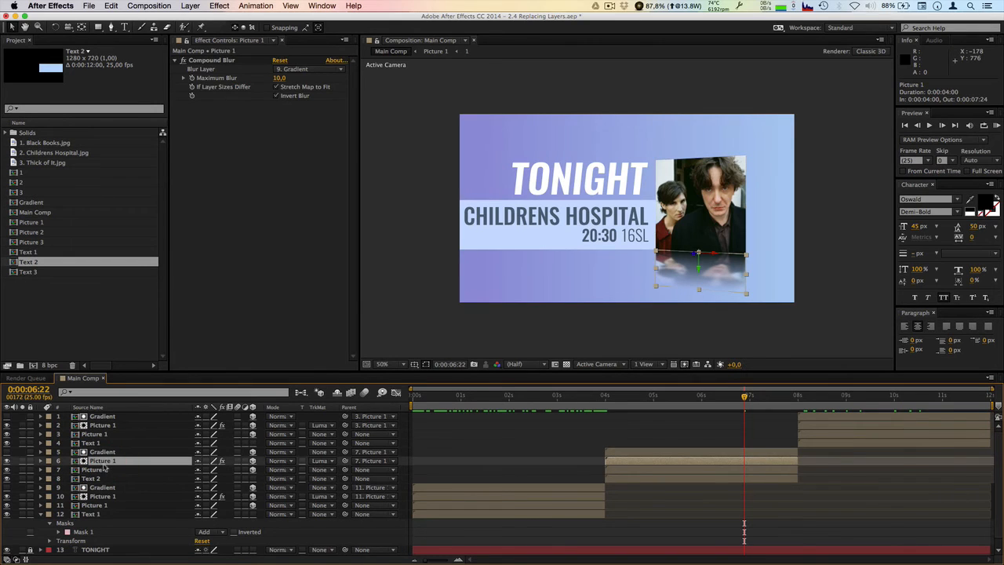
left_click(106, 470)
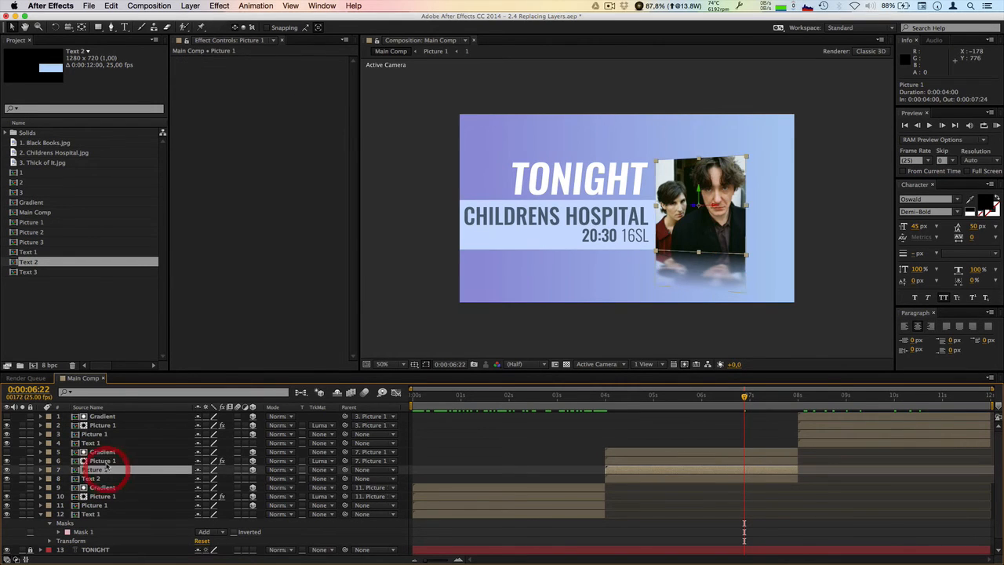
left_click(103, 460, "super")
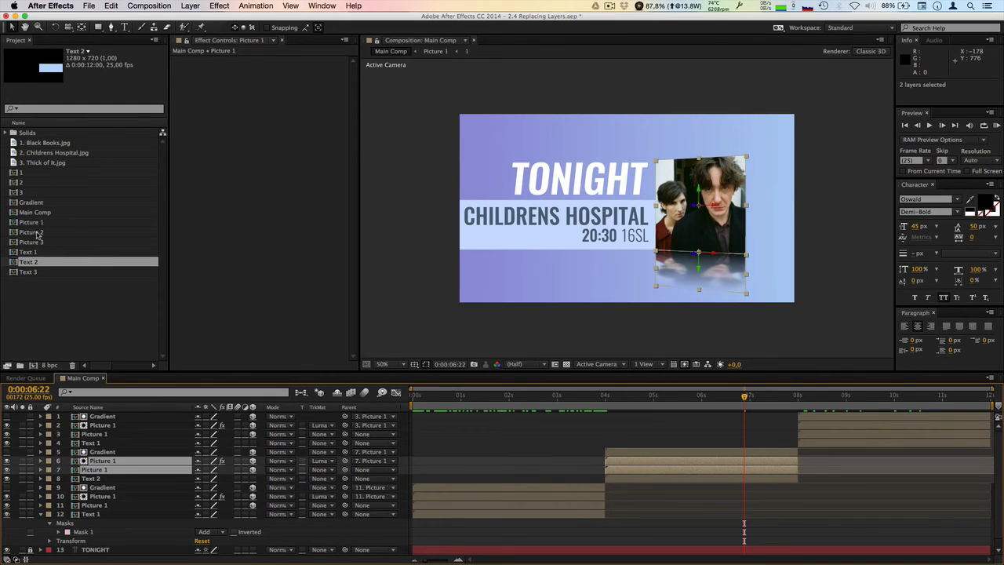
left_click_drag(31, 234, 108, 465)
key("alt")
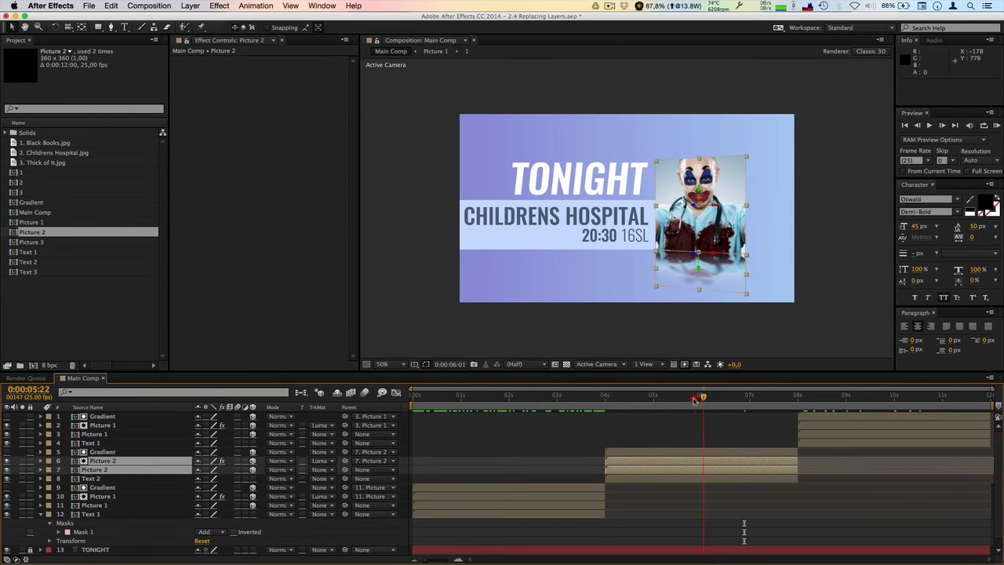
Step: Replace the source of the Text 1 layer in the third set, starting at 0:00:08:00, with Text 3
left_click(830, 396)
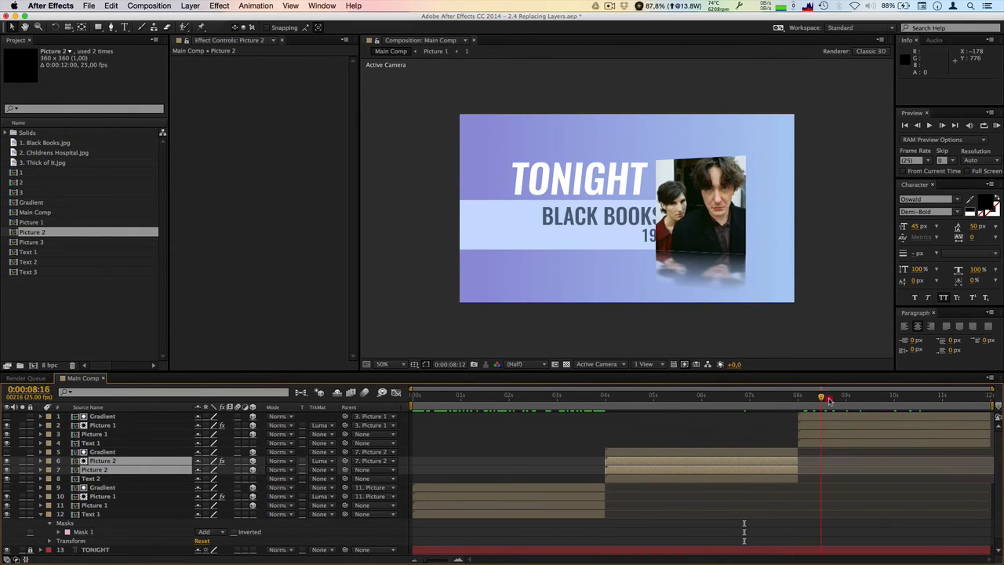
left_click(90, 443)
left_click_drag(31, 273, 109, 444)
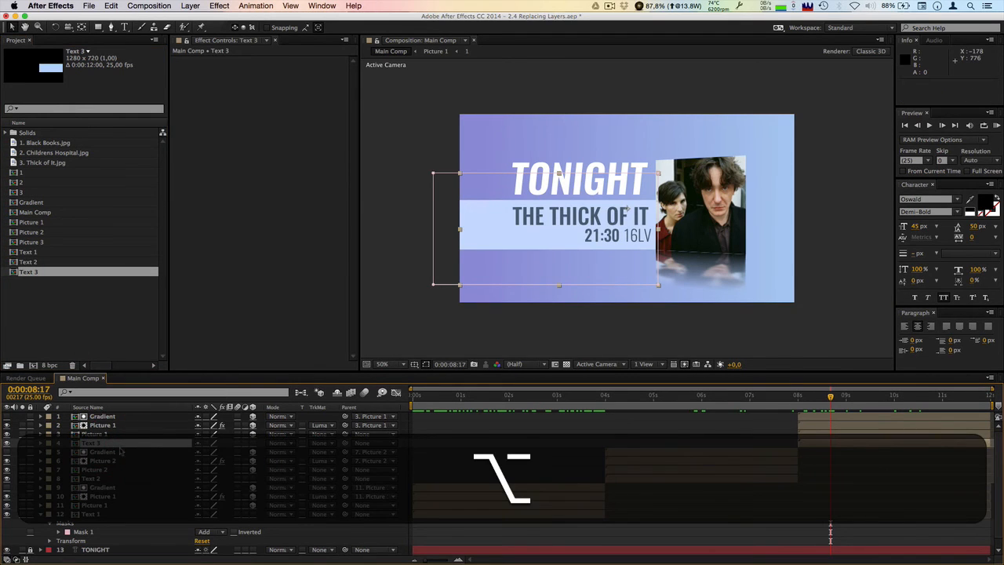
Step: Replace the source of both Picture 1 layers in the third set, including the reflection, with Picture 3
left_click(102, 425, "super")
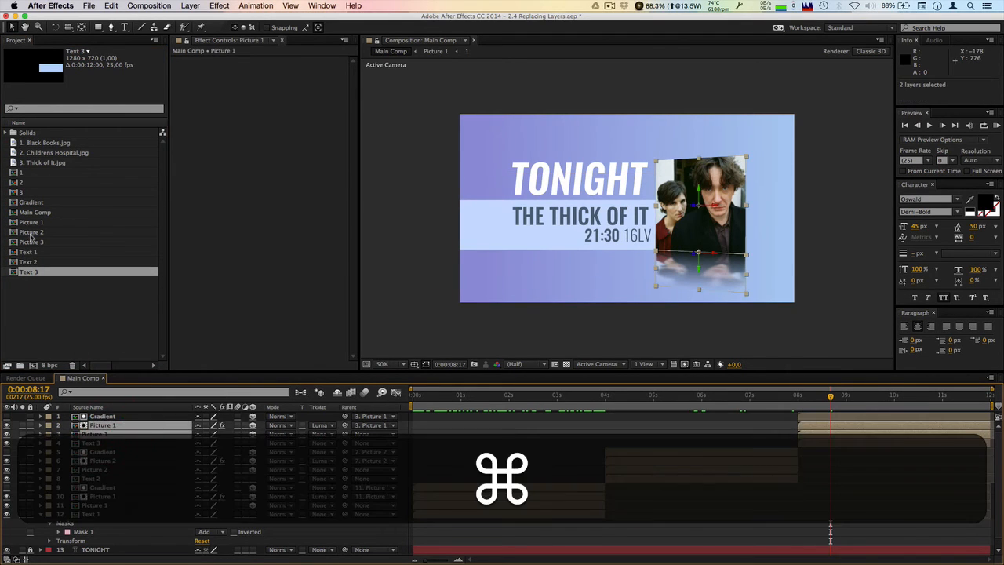
left_click_drag(42, 247, 108, 425)
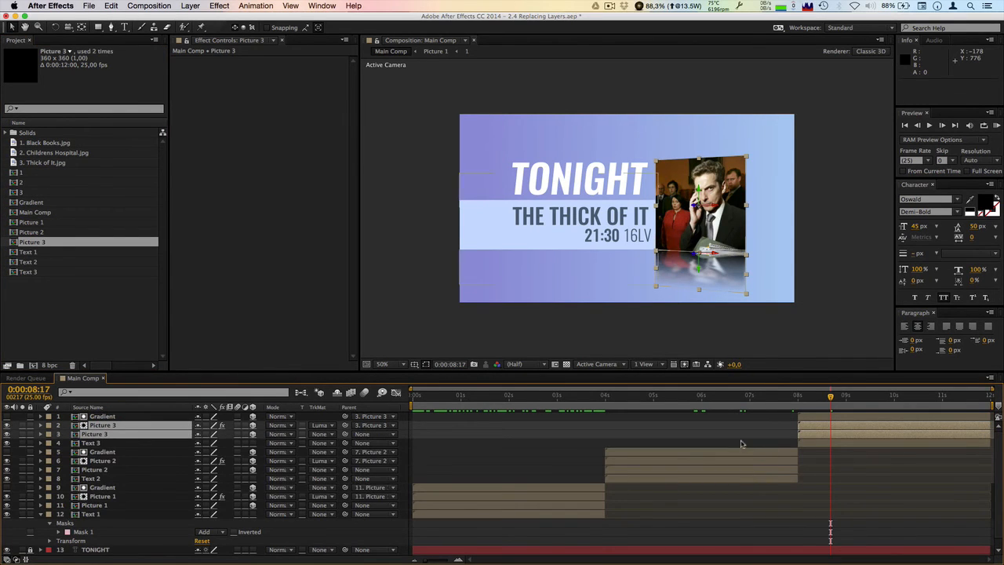
left_click(742, 441)
left_click(775, 405)
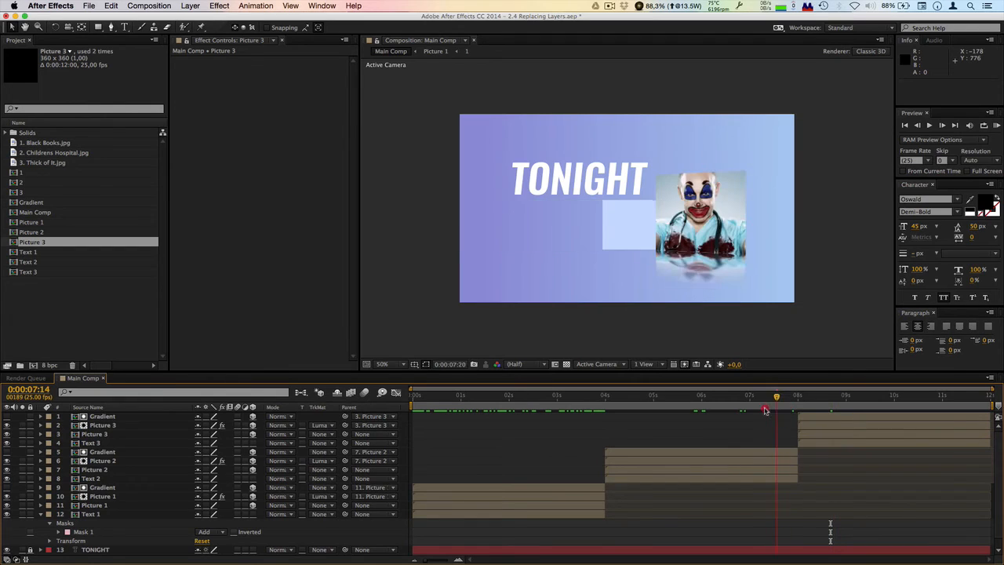
Step: Review the show segments in Main Comp and inspect the source compositions 3 and Text 3
left_click_drag(819, 407, 495, 408)
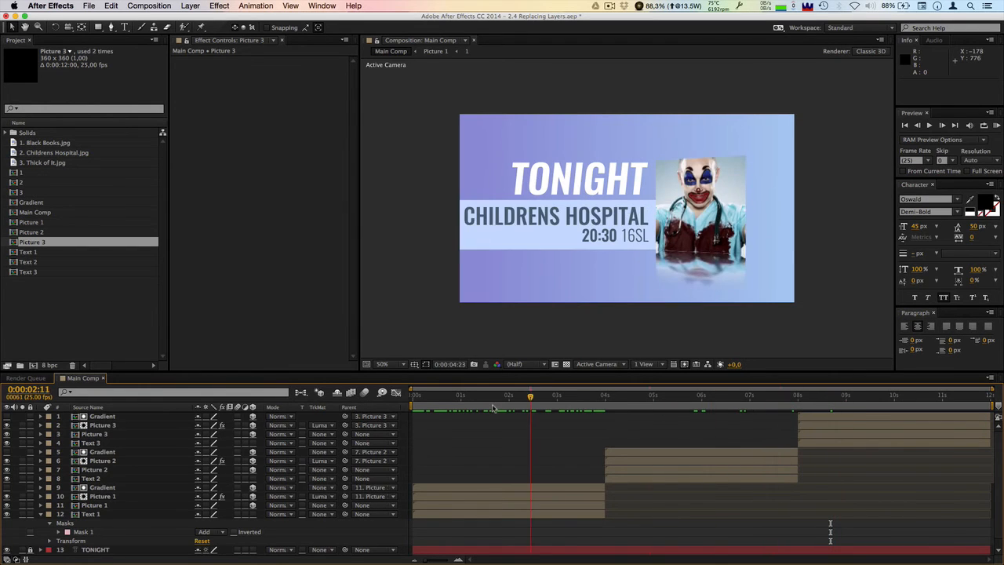
left_click(507, 406)
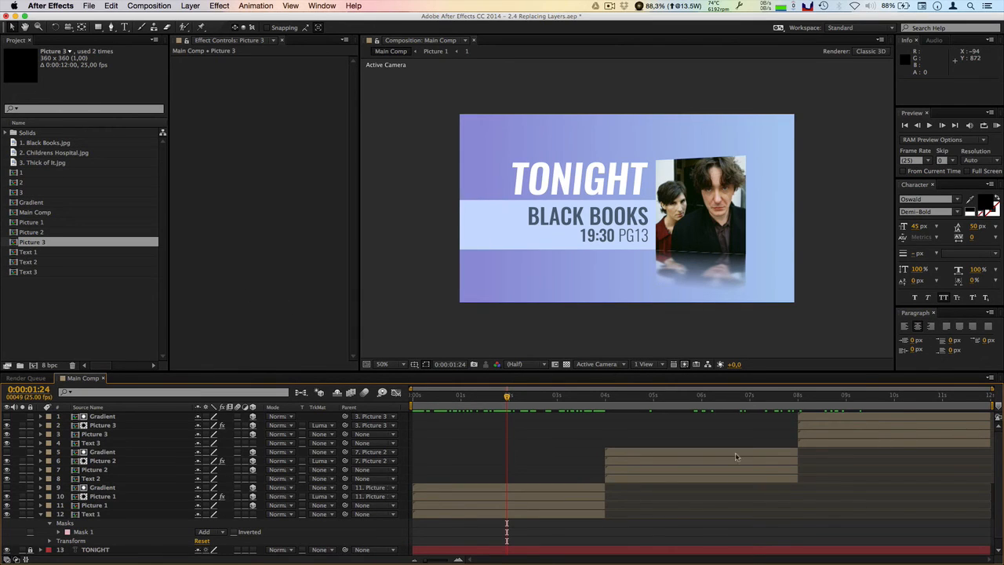
left_click(21, 193)
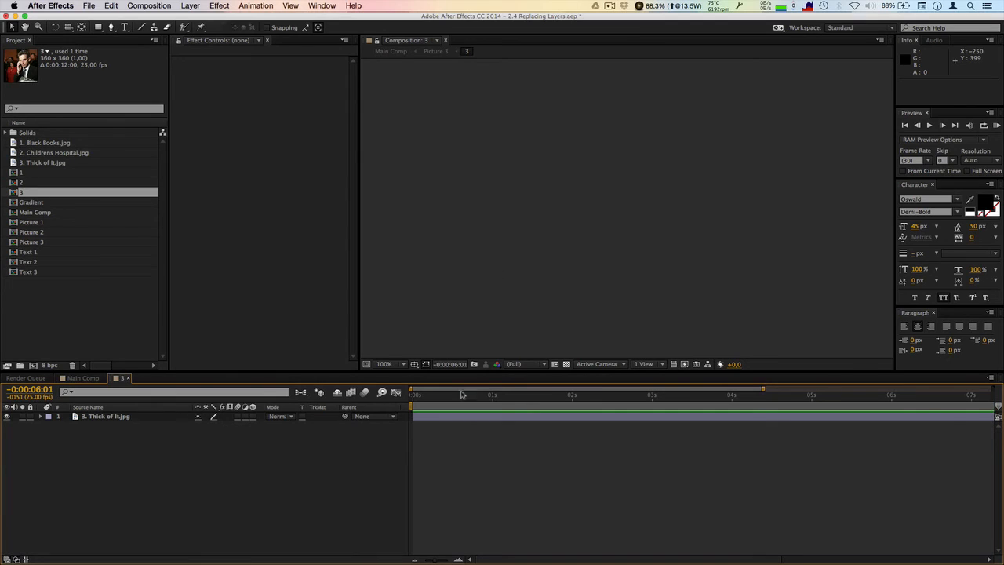
left_click_drag(525, 398, 596, 401)
double_click(32, 272)
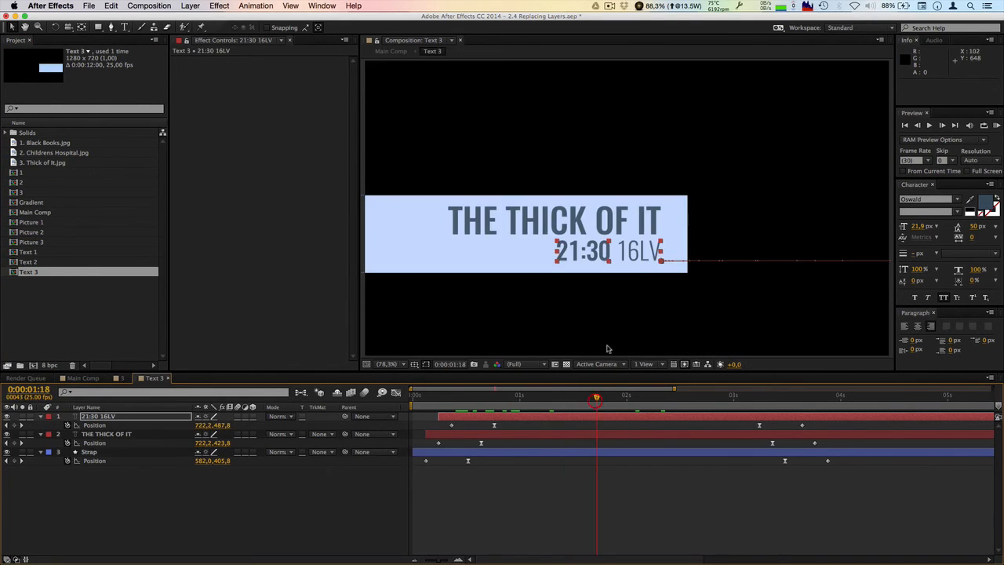
left_click(84, 379)
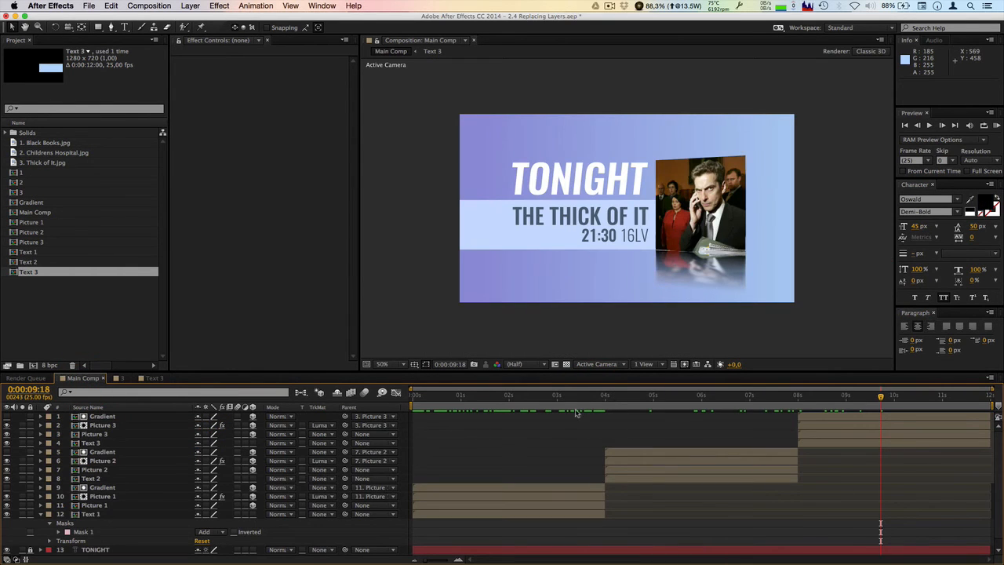
Step: At 0:00:05:16, set the blending mode of the Picture 2 reflection layer to Overlay
left_click_drag(530, 398, 683, 397)
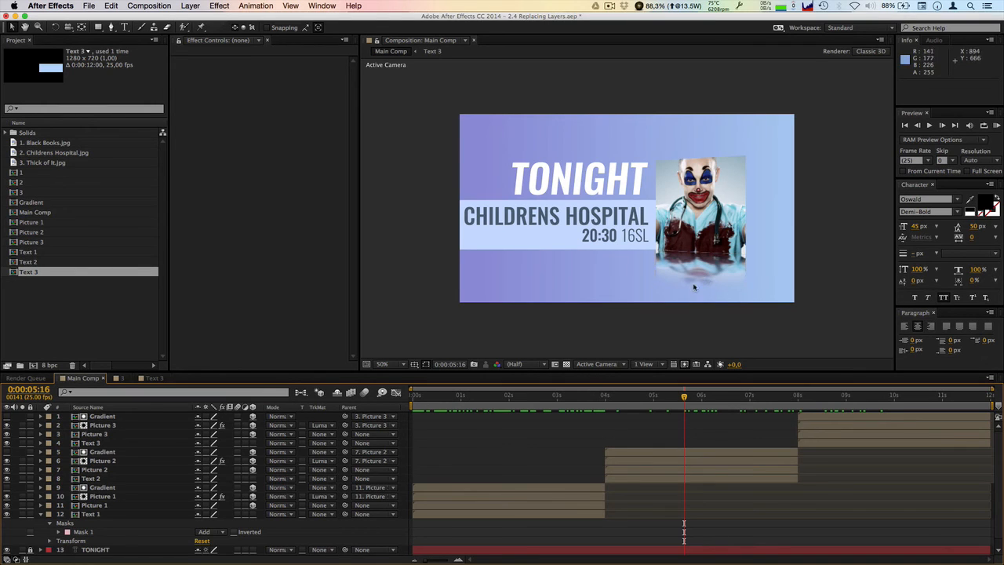
key("period")
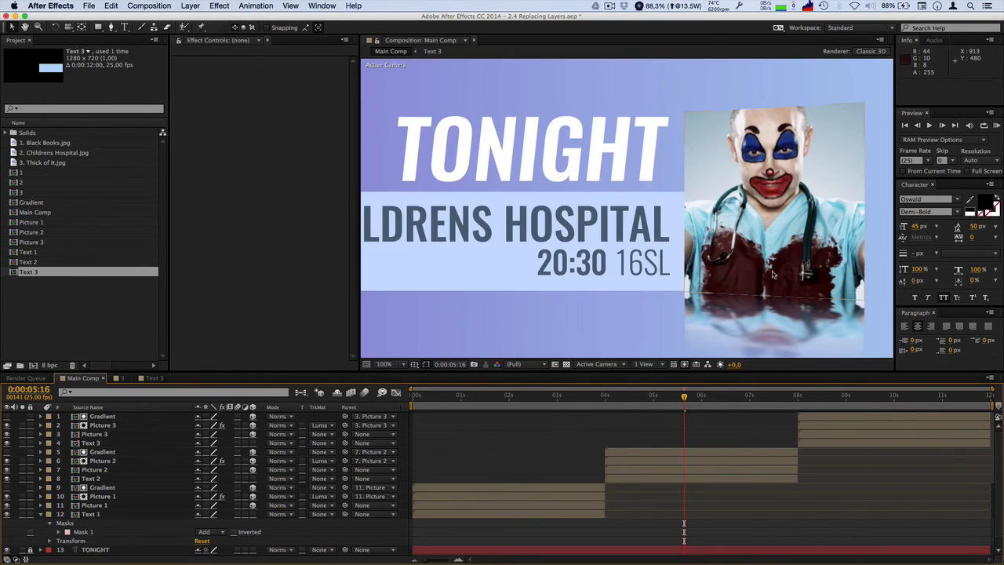
scroll(742, 275, "down", 3)
scroll(706, 275, "right", 5)
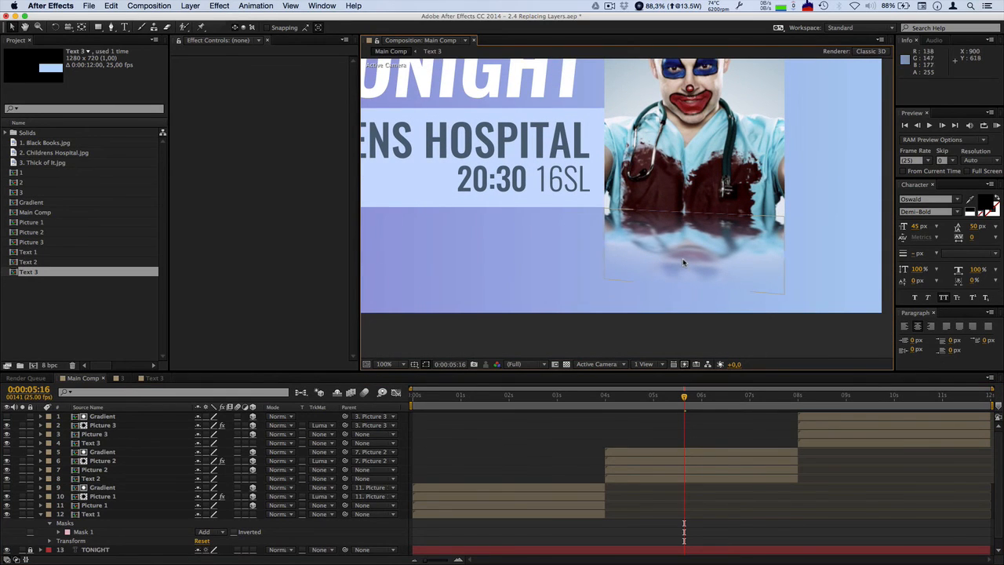
left_click(683, 258)
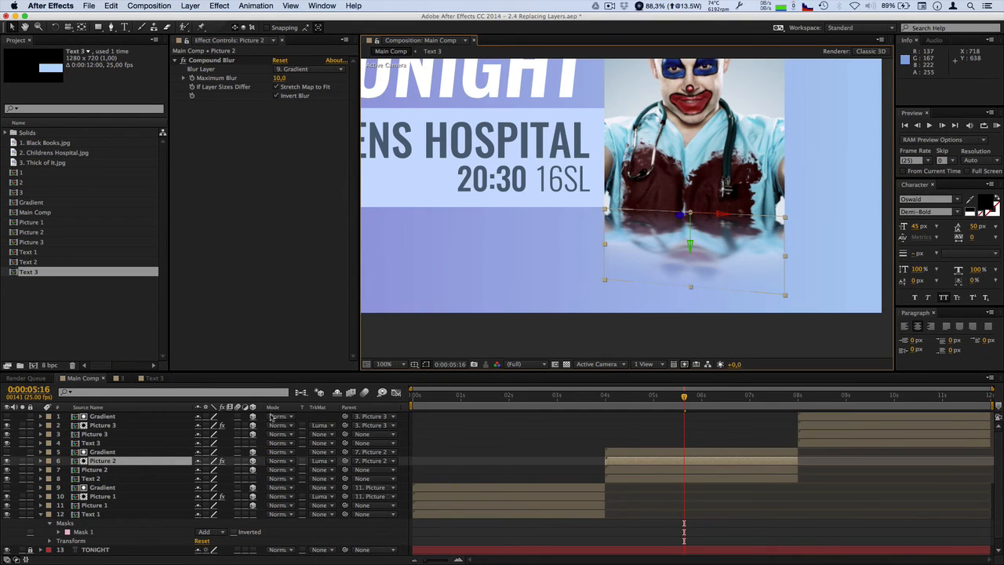
left_click(288, 461)
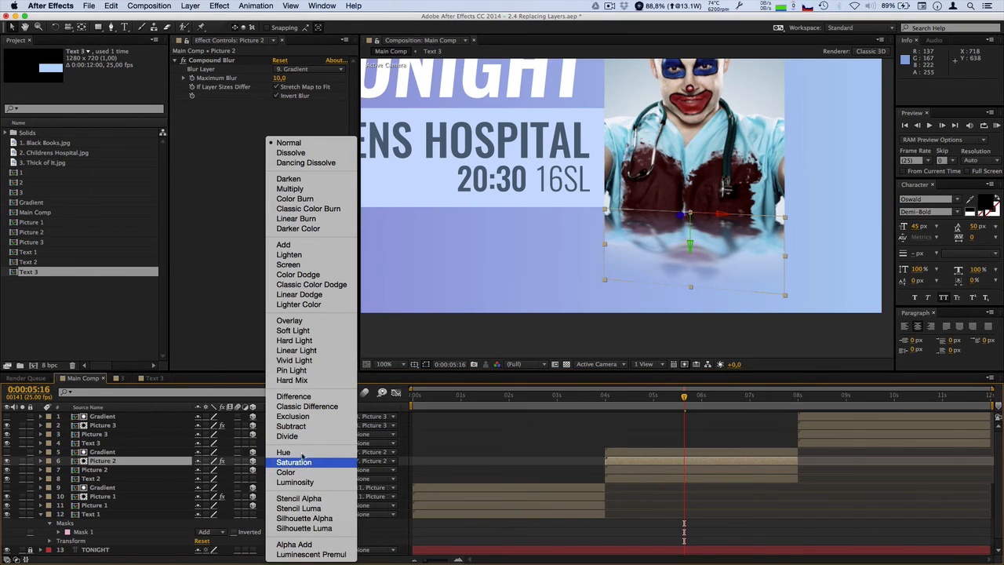
left_click(308, 321)
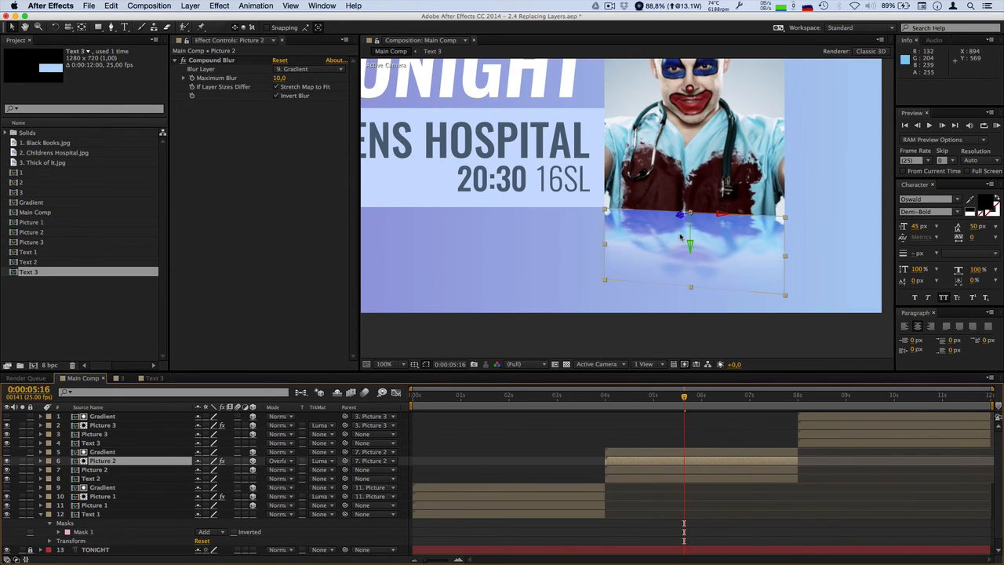
Step: Set the opacity of the Picture 2 reflection layer to 55%
left_click(41, 460)
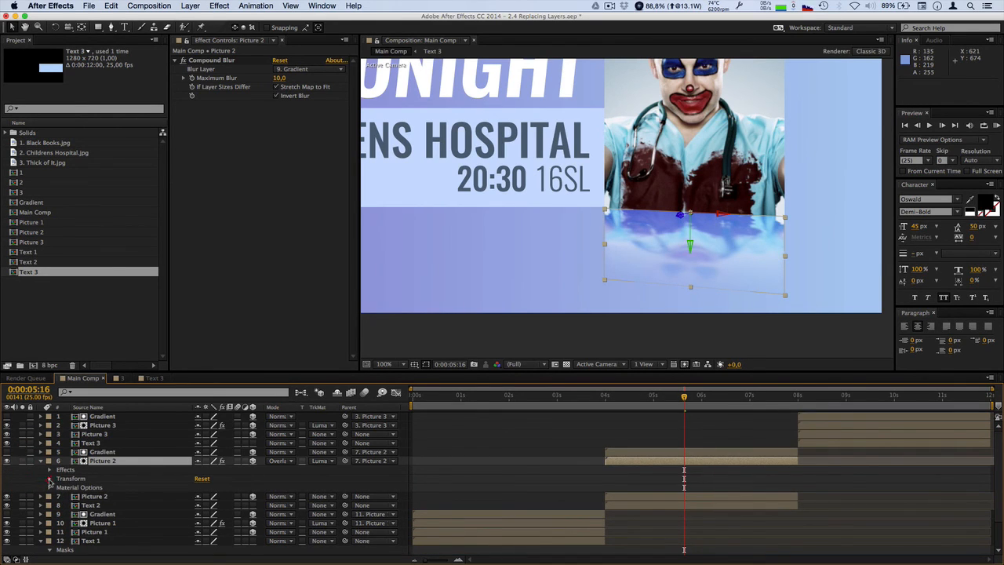
left_click(49, 479)
scroll(276, 536, "down", 2)
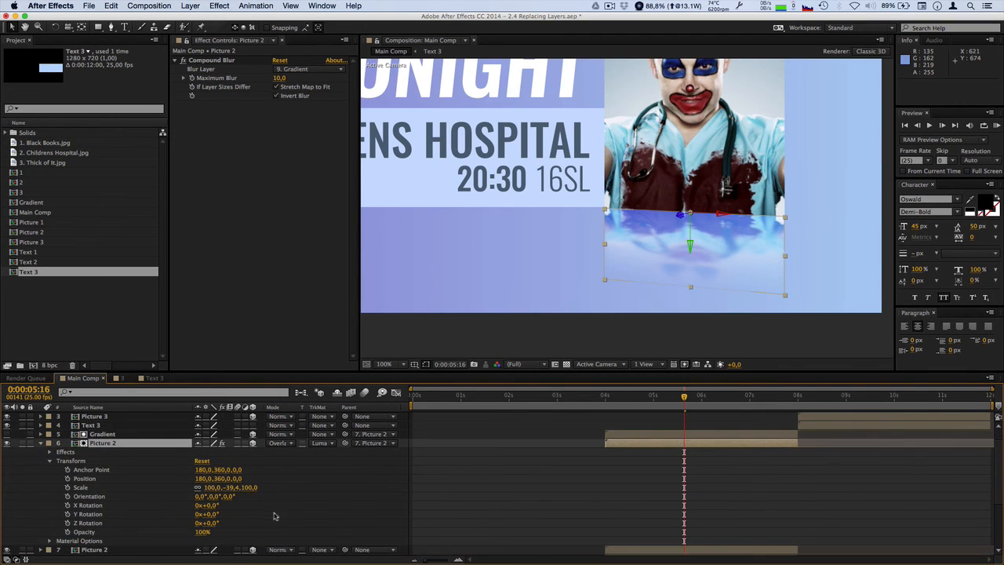
left_click(202, 532)
type("55")
left_click(329, 490)
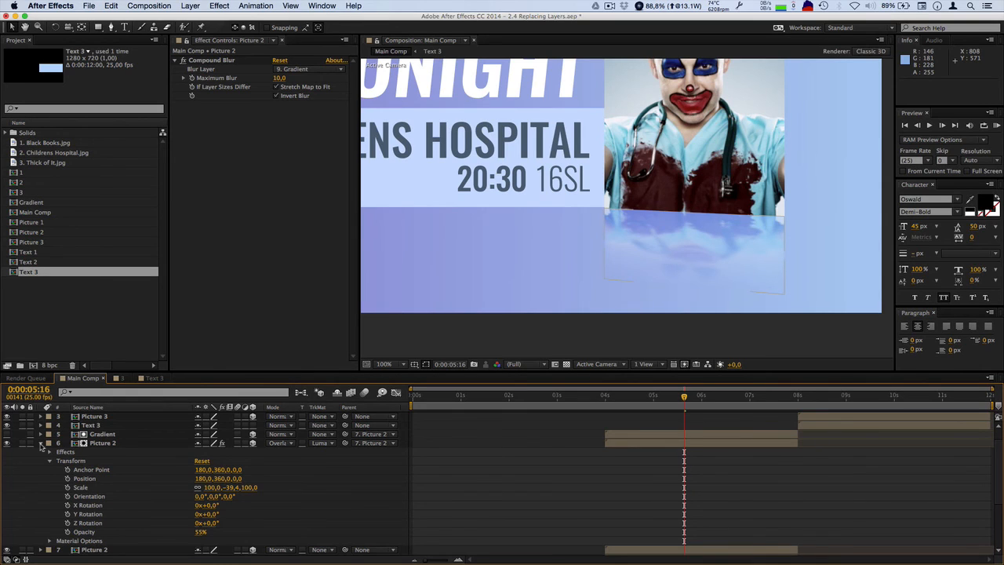
left_click(41, 444)
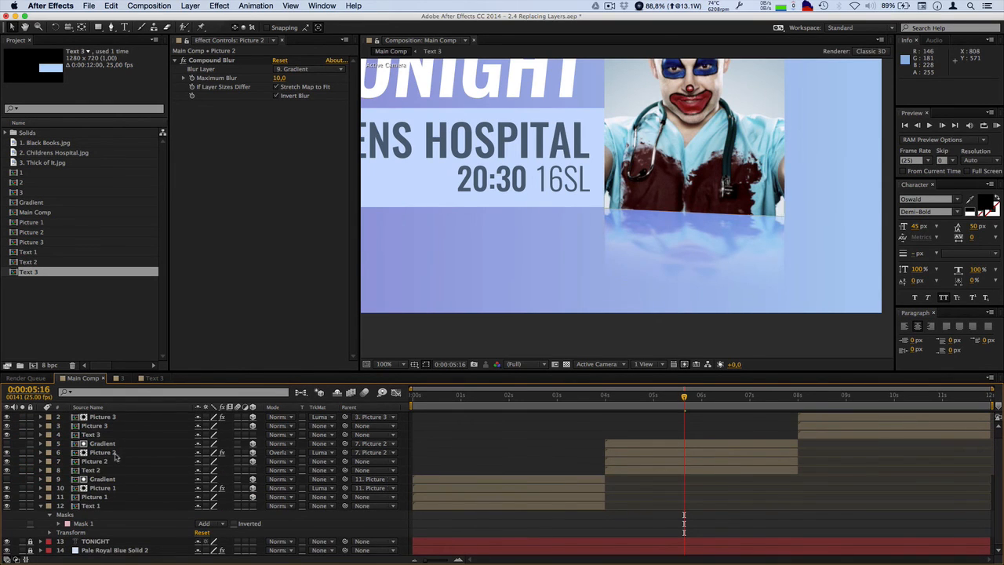
Step: Set the blending mode of the Picture 3 and Picture 1 reflection layers to Overlay
left_click(101, 417)
left_click(276, 417)
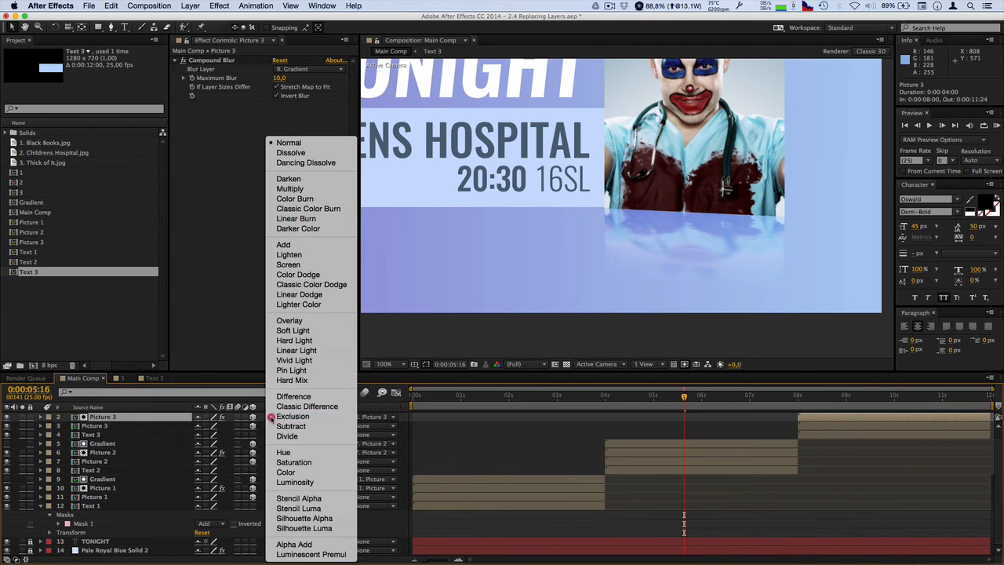
left_click(303, 321)
left_click(103, 488)
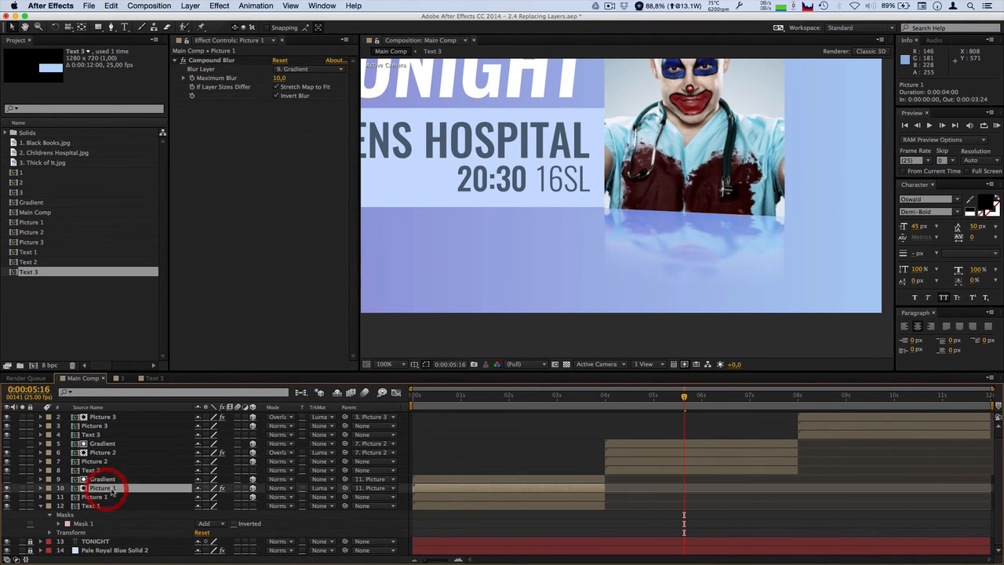
left_click(287, 491)
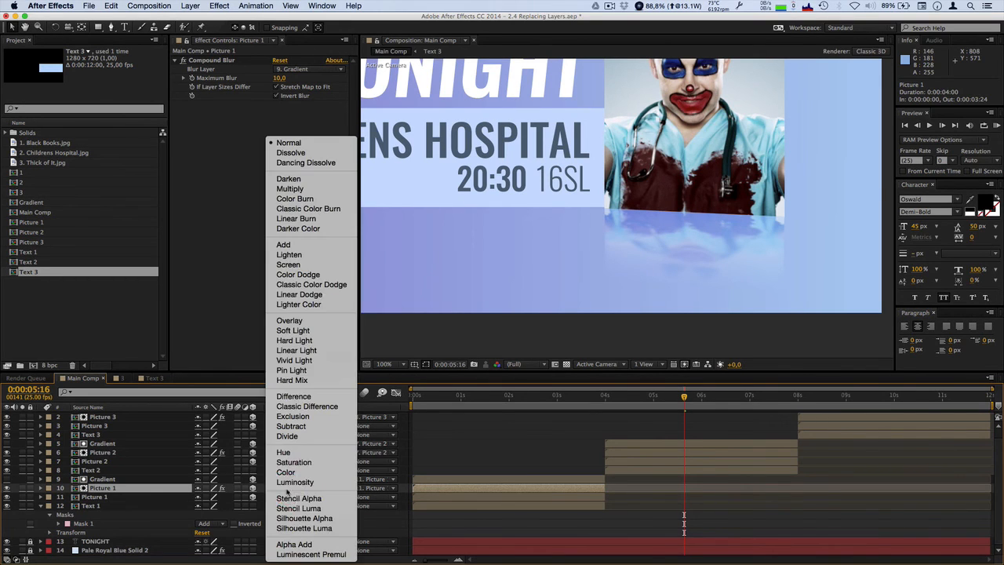
left_click(294, 321)
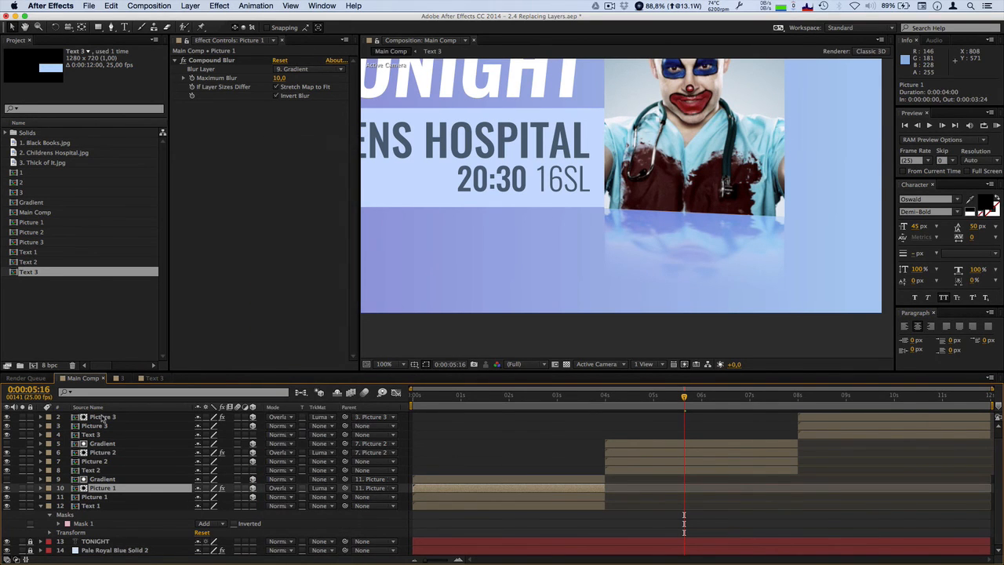
Step: Set the opacity of the Picture 3 reflection layer to 55%
left_click(102, 418)
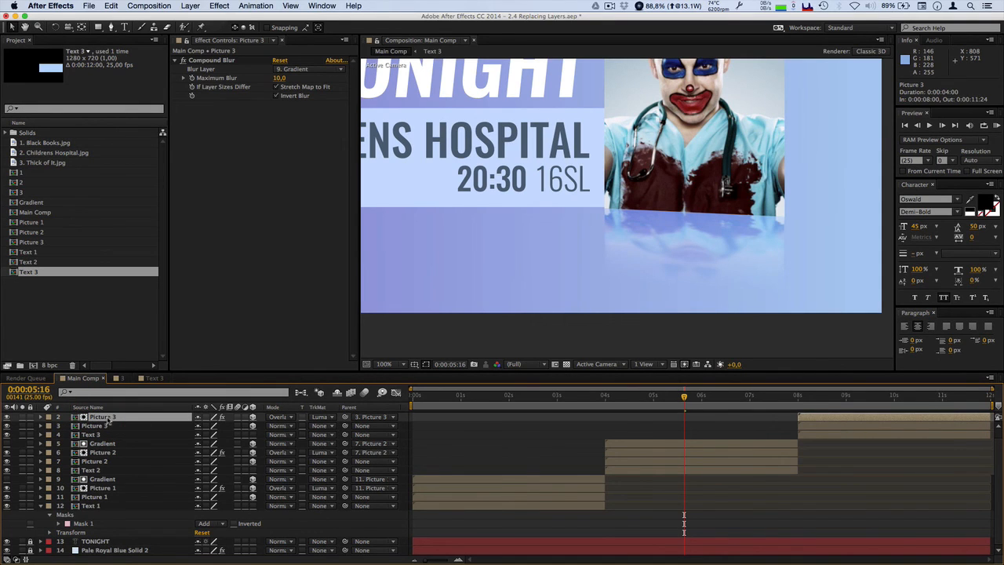
key("t")
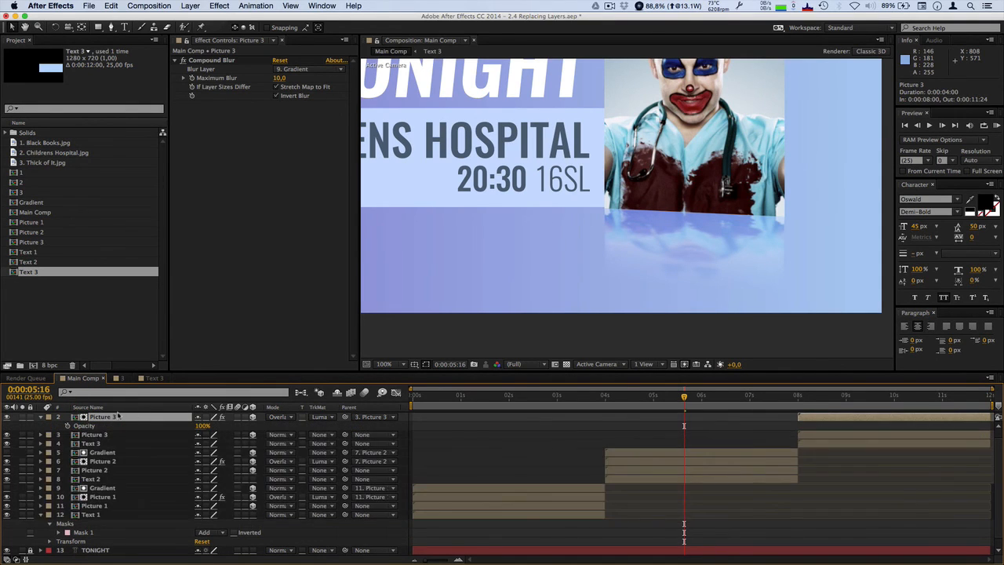
left_click(203, 425)
type("55")
left_click(266, 427)
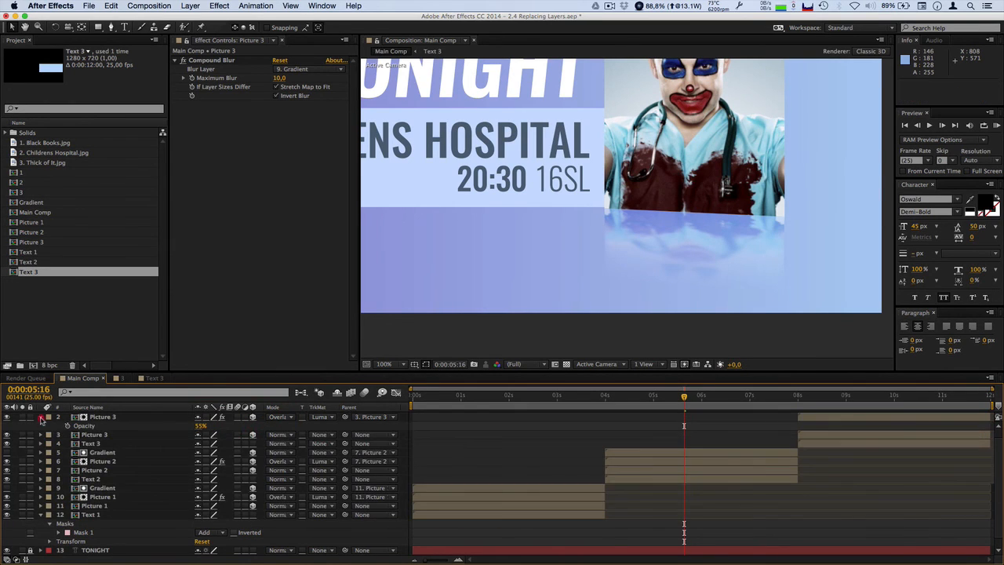
left_click(41, 418)
Step: Set the opacity of the Picture 1 reflection layer to 55%
left_click(103, 497)
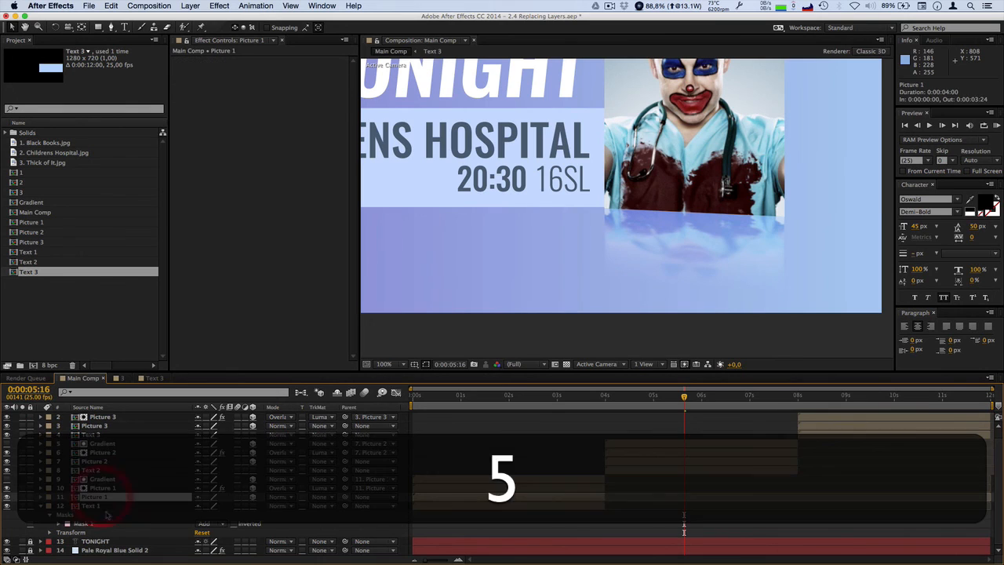
left_click(102, 488)
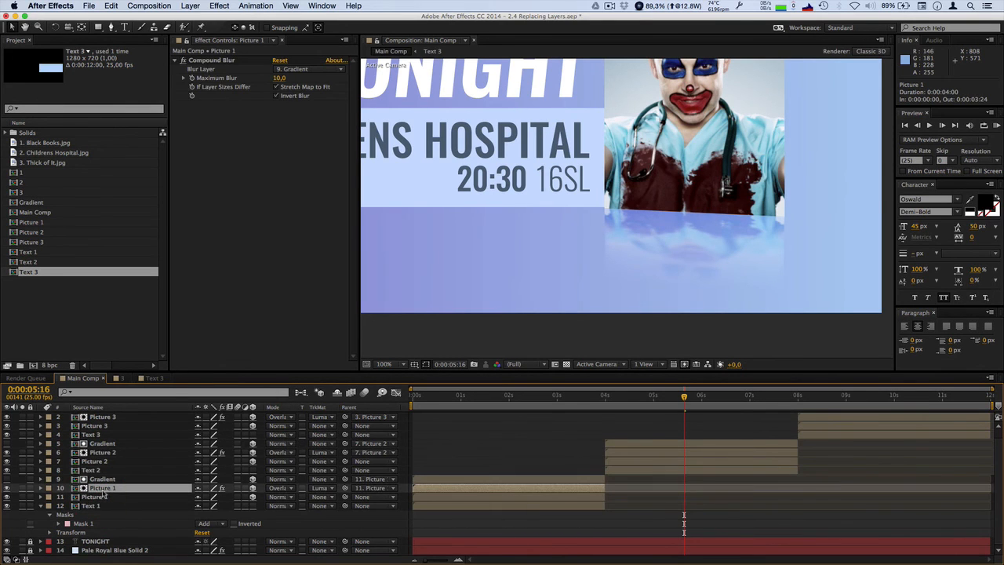
key("t")
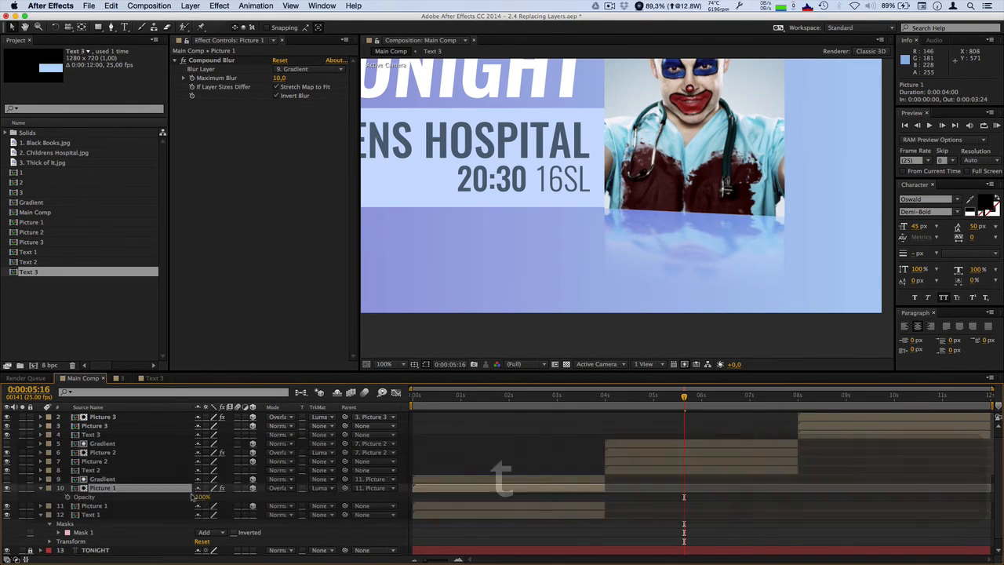
left_click(203, 497)
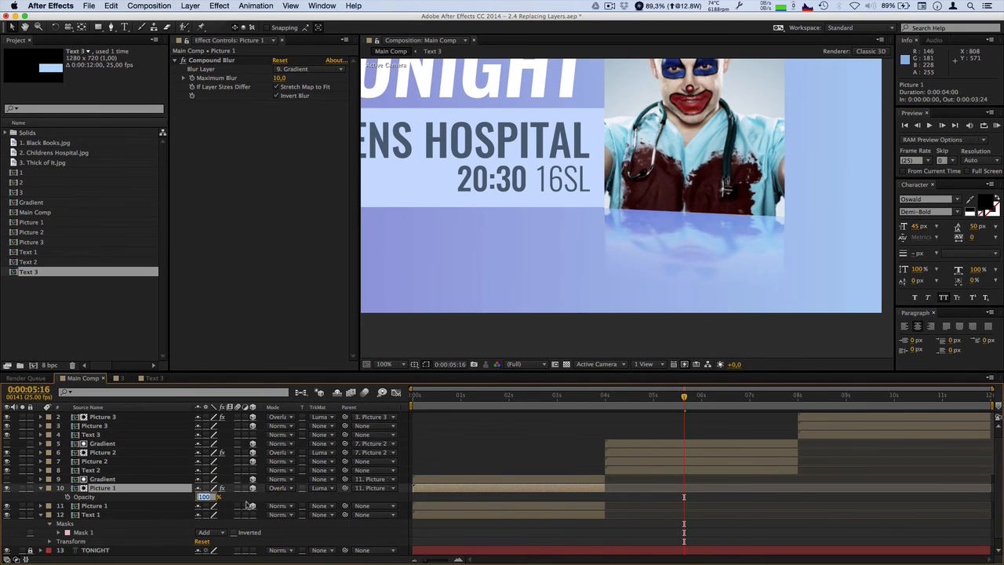
type("55")
left_click(40, 491)
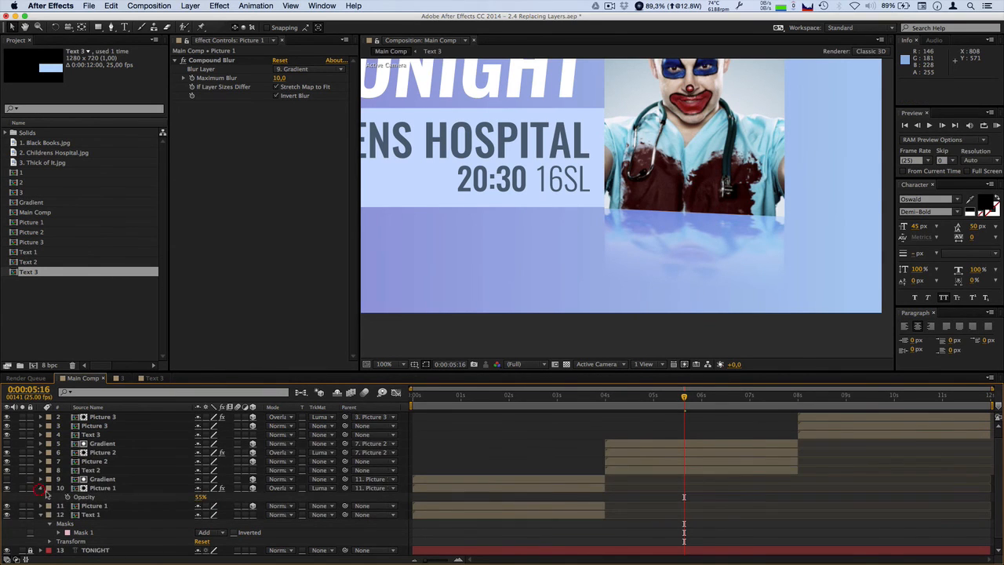
Step: Show layer names instead of source names and rename the first set's reflection layer to Reflection 1
left_click(105, 418)
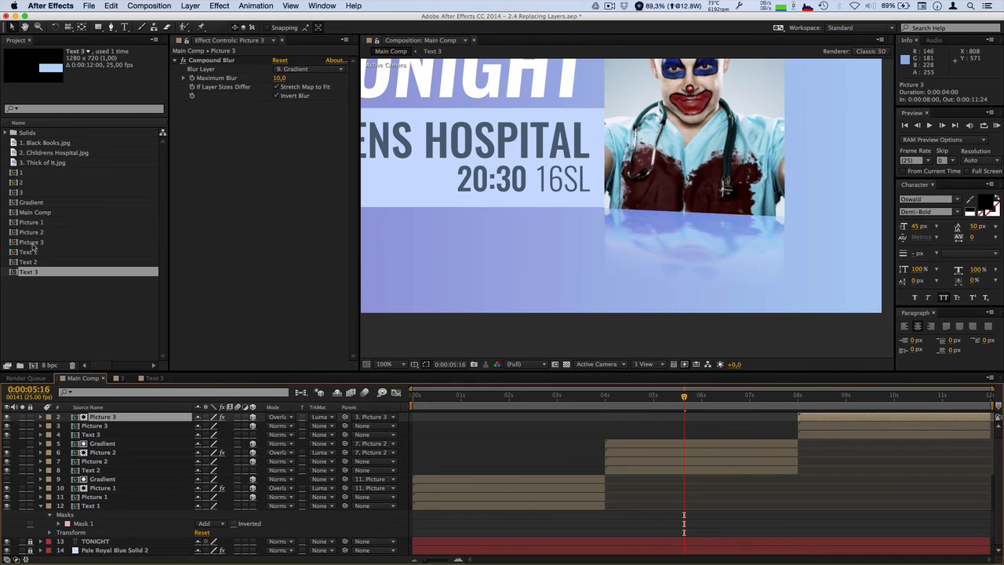
left_click(92, 407)
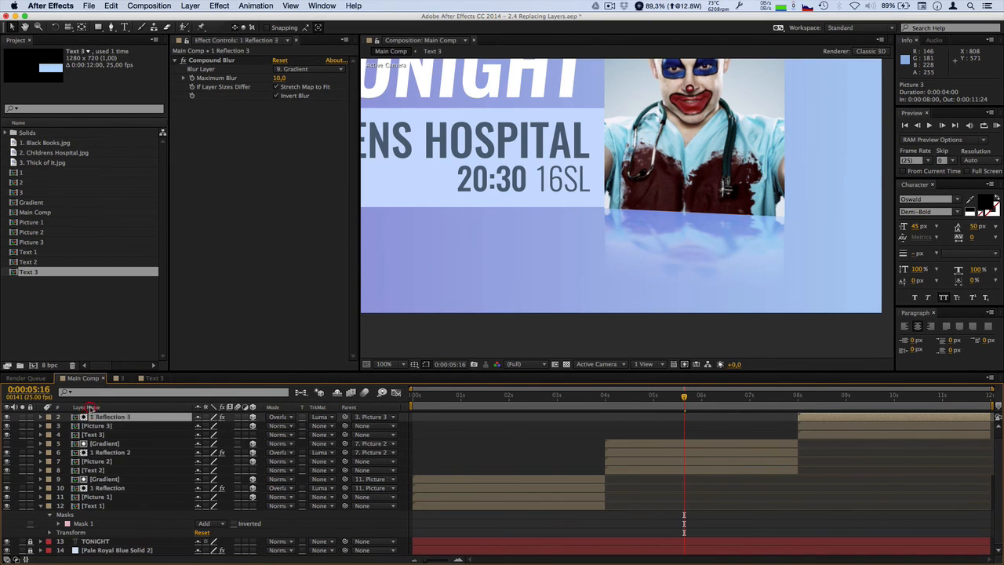
left_click(148, 426)
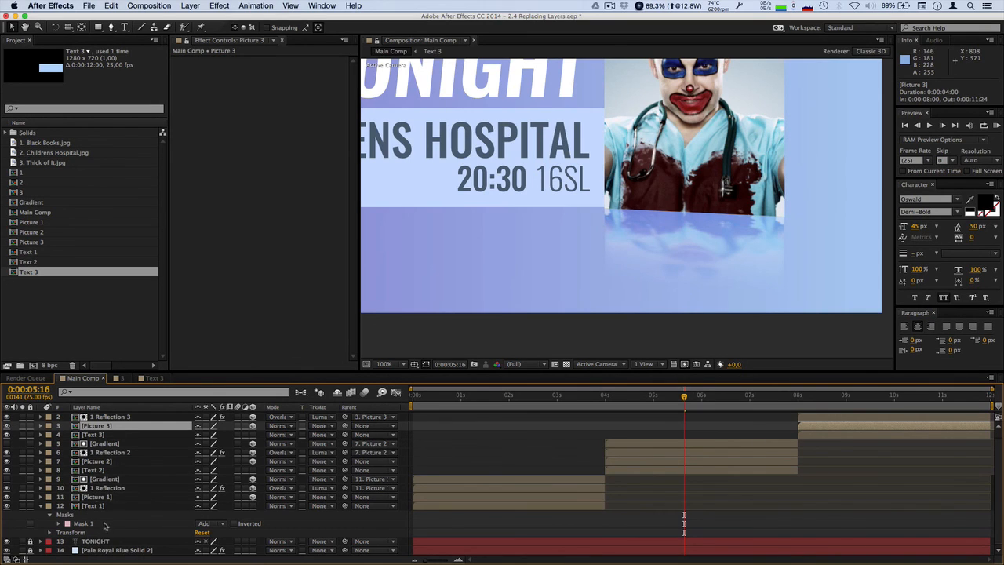
left_click(110, 489)
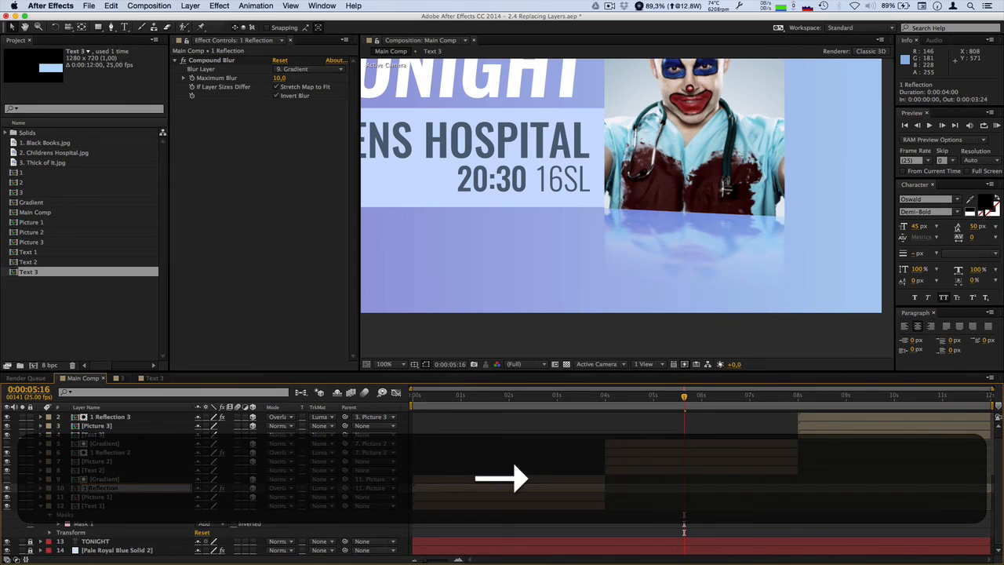
key("BackSpace")
type("1")
key("Return")
Step: Rename the second set's reflection layer to Reflection 2
left_click(110, 453)
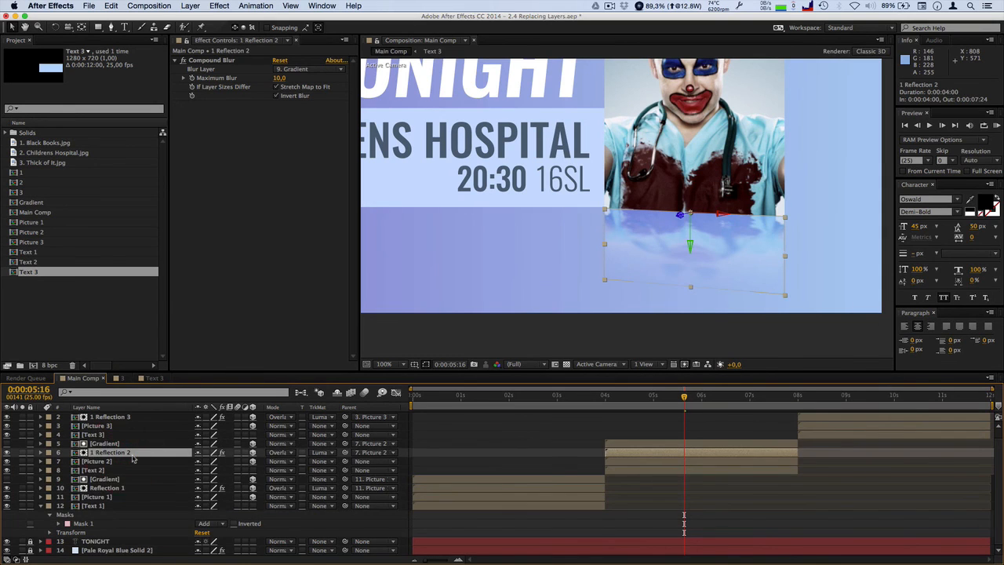
key("Return")
left_click(89, 452)
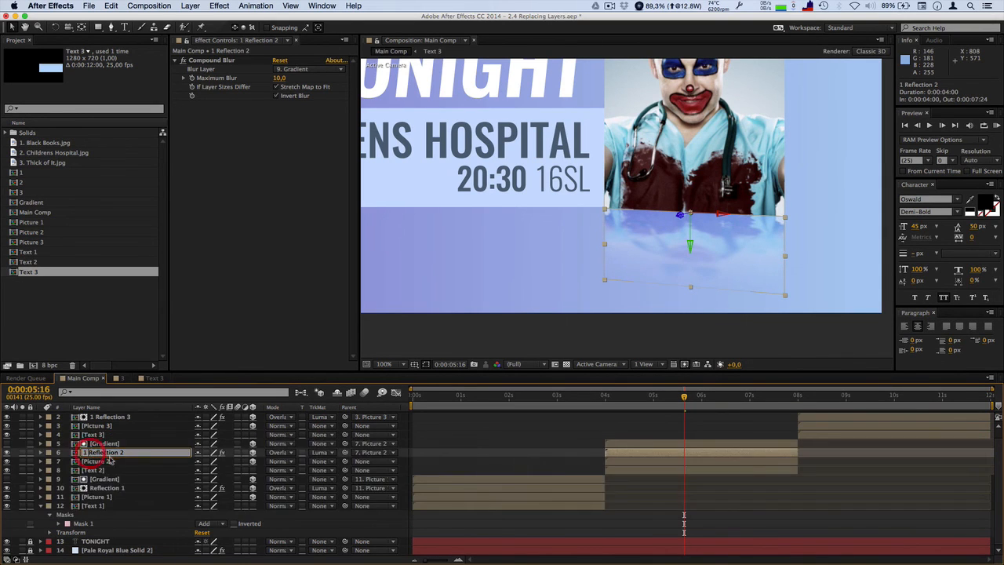
key("BackSpace")
key("BackSpace")
key("Return")
Step: Rename the third set's reflection layer to Reflection 3
left_click(110, 417)
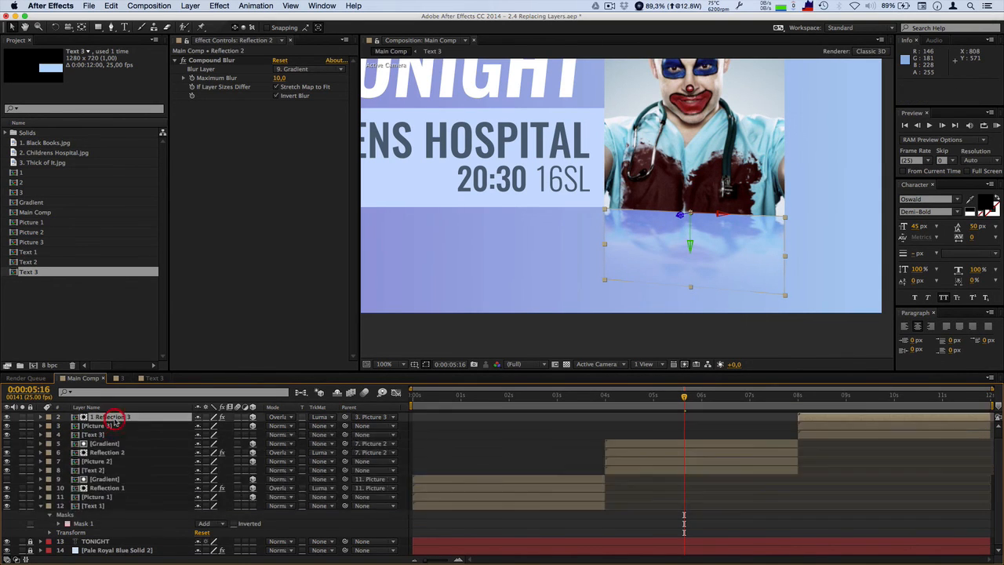
key("Return")
key("BackSpace")
key("BackSpace")
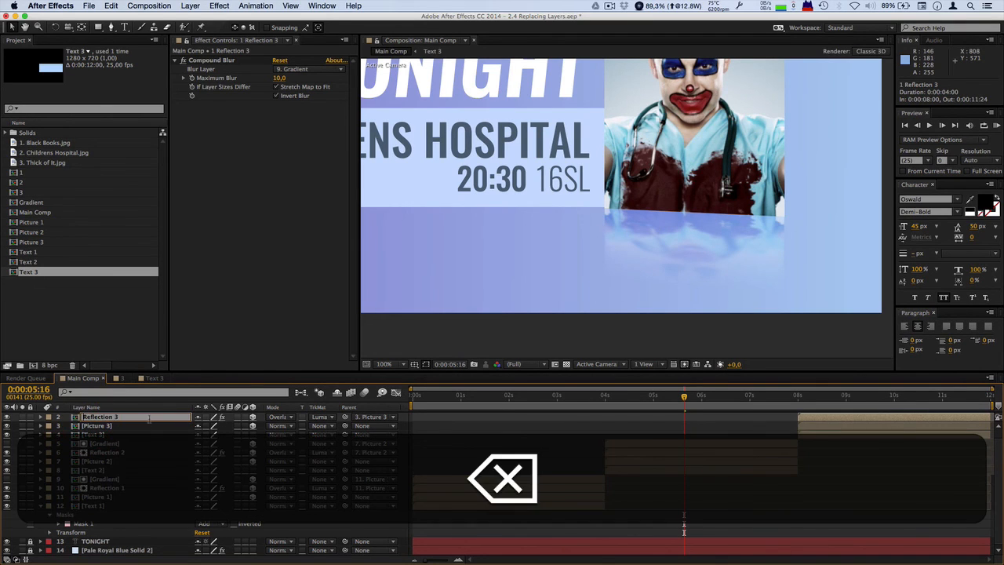
key("Return")
left_click(320, 526)
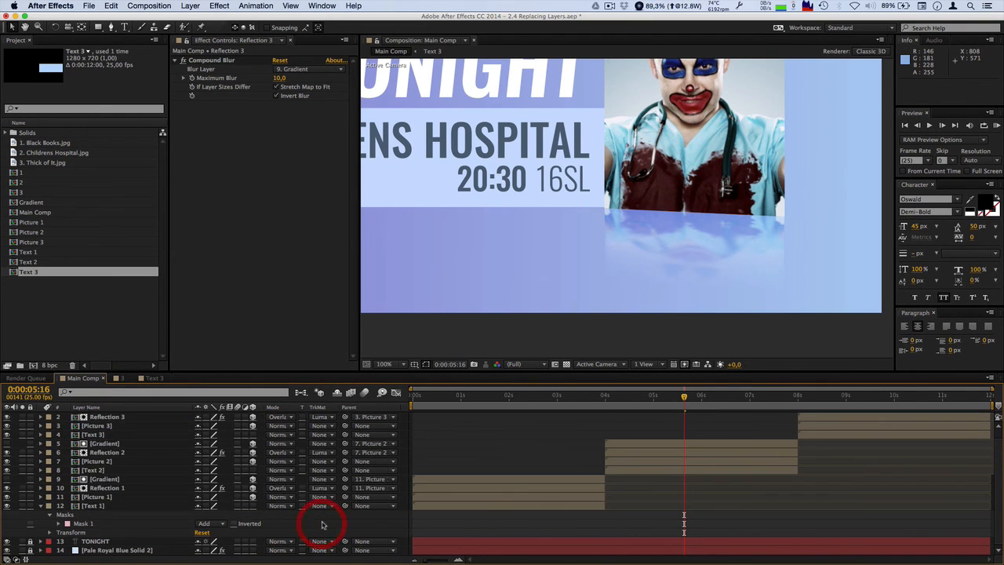
Step: Assign the Yellow label colour to the second set's four layers, from its Gradient down to Text 2
left_click(106, 443)
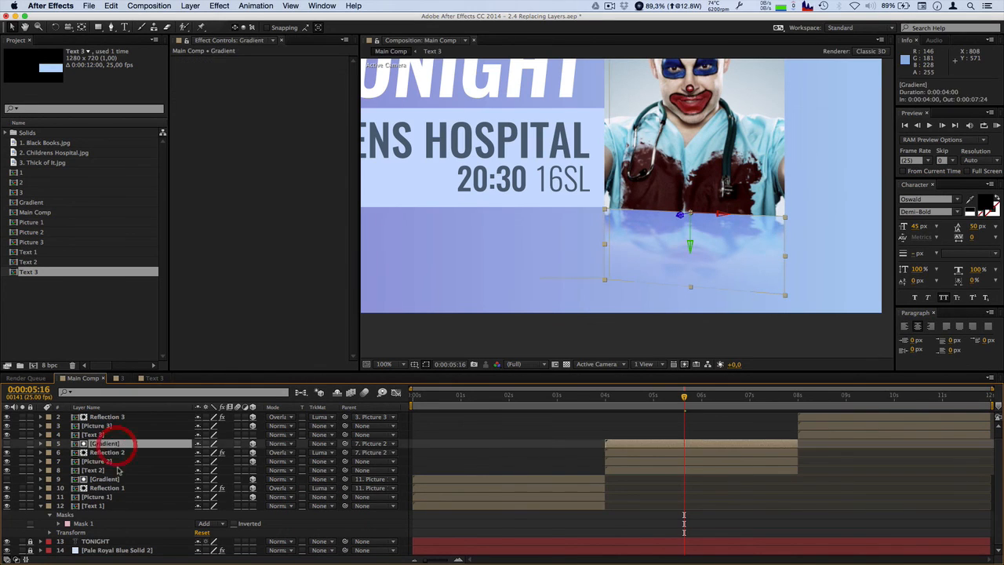
left_click(98, 470, "shift")
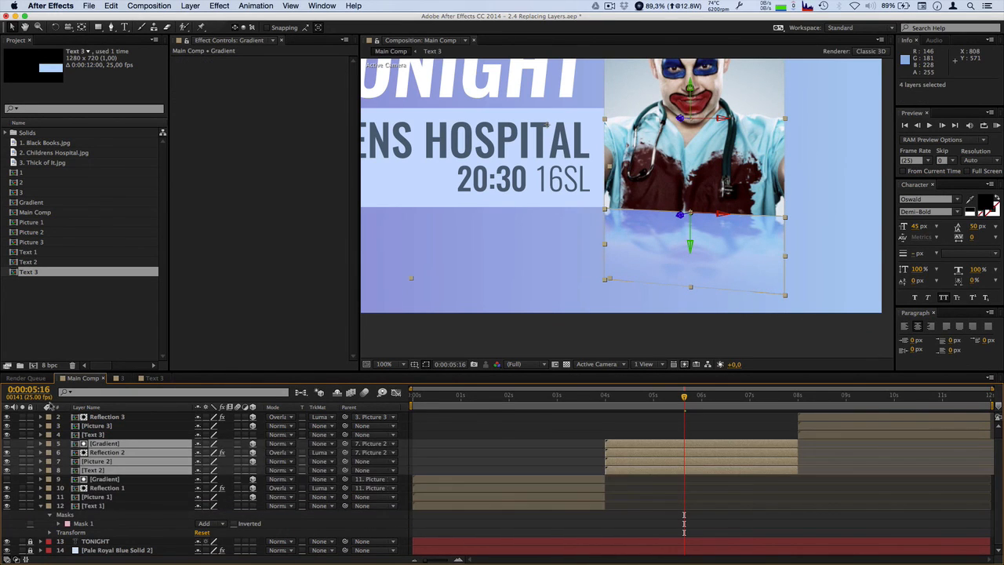
left_click(49, 445)
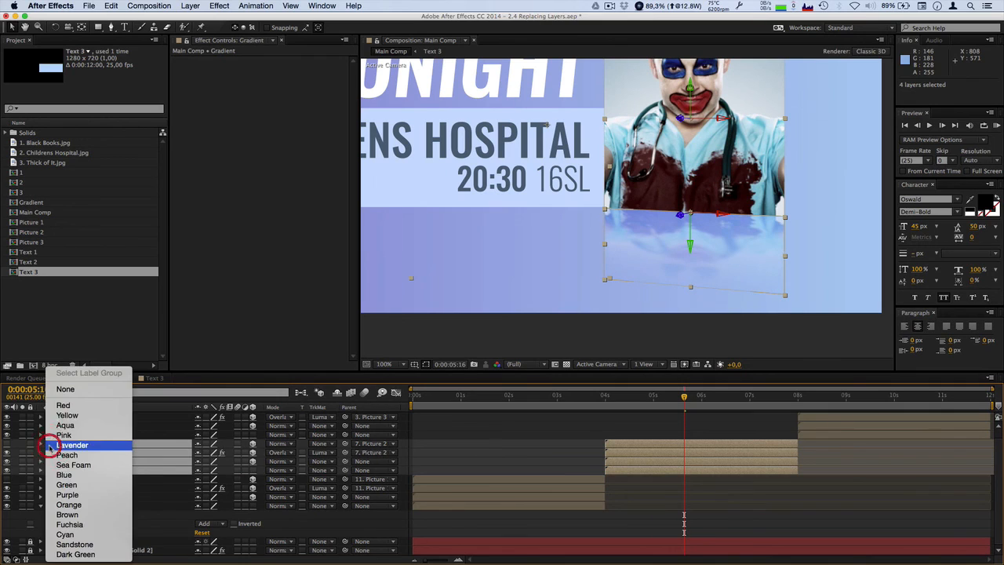
left_click(76, 414)
Step: Try Red and Peach label colours on the third set's four layers, from Gradient down to Text 3, and settle on Lavender
left_click(107, 435)
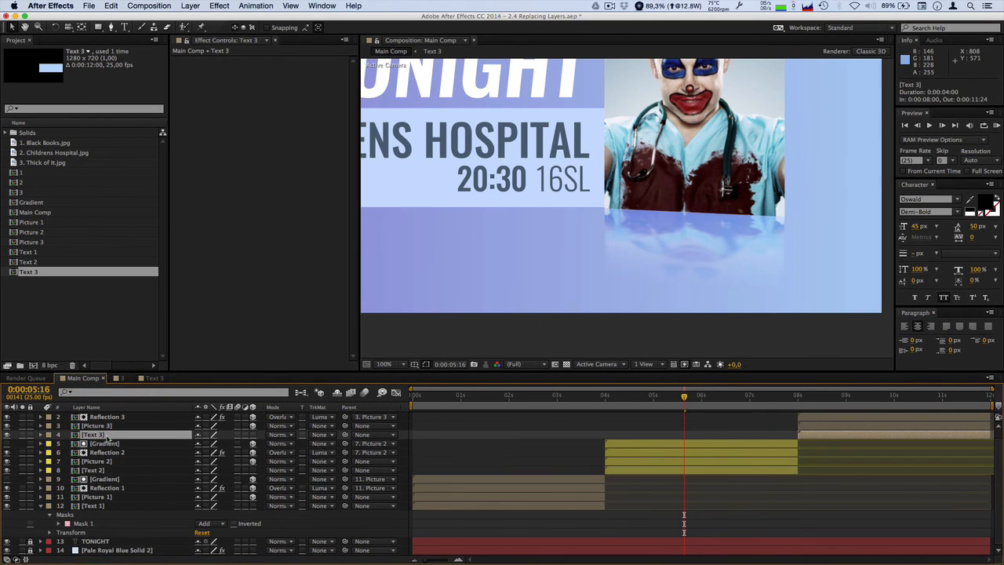
scroll(107, 436, "up", 1)
left_click(102, 416, "shift")
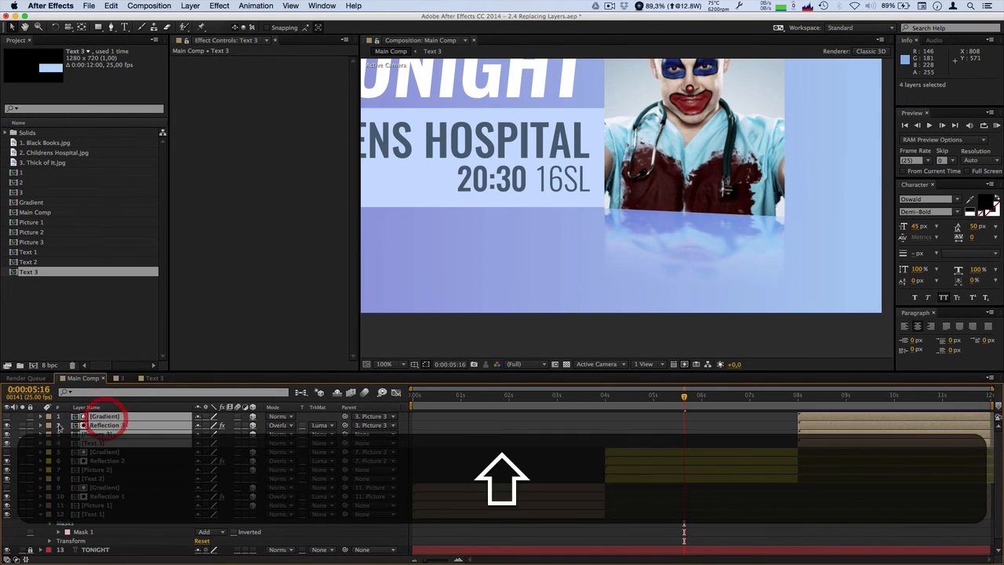
left_click(48, 417)
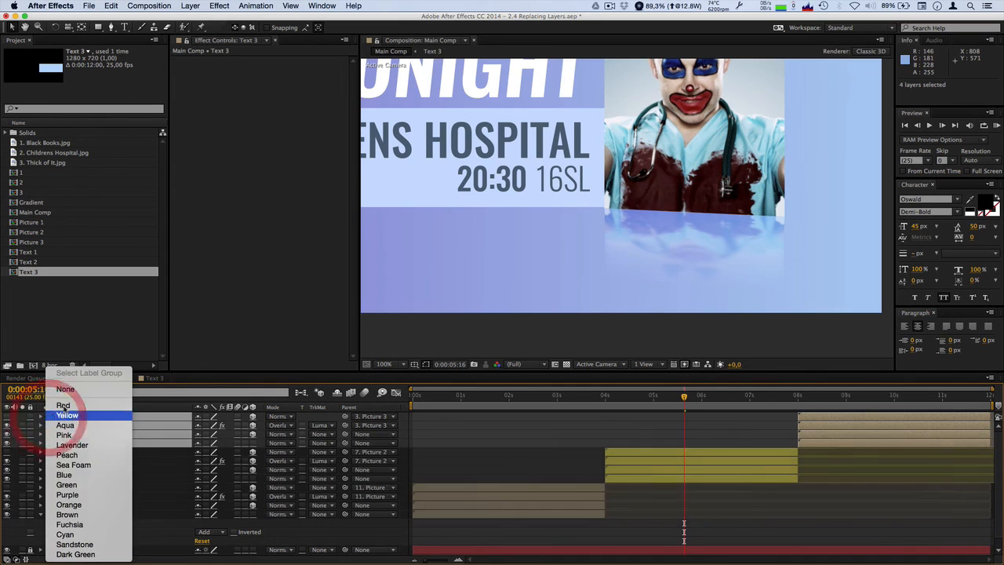
left_click(78, 408)
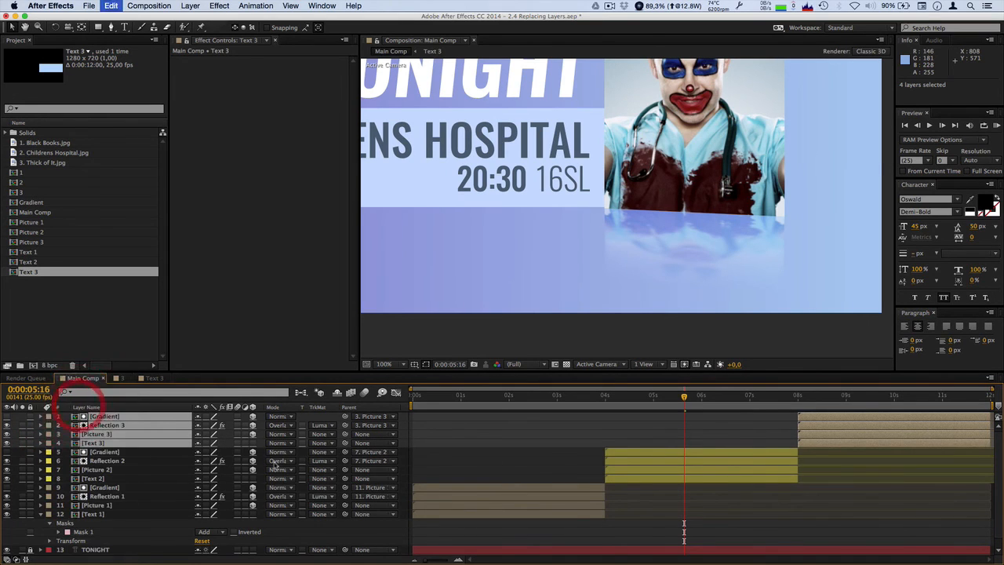
left_click(49, 422)
left_click(79, 458)
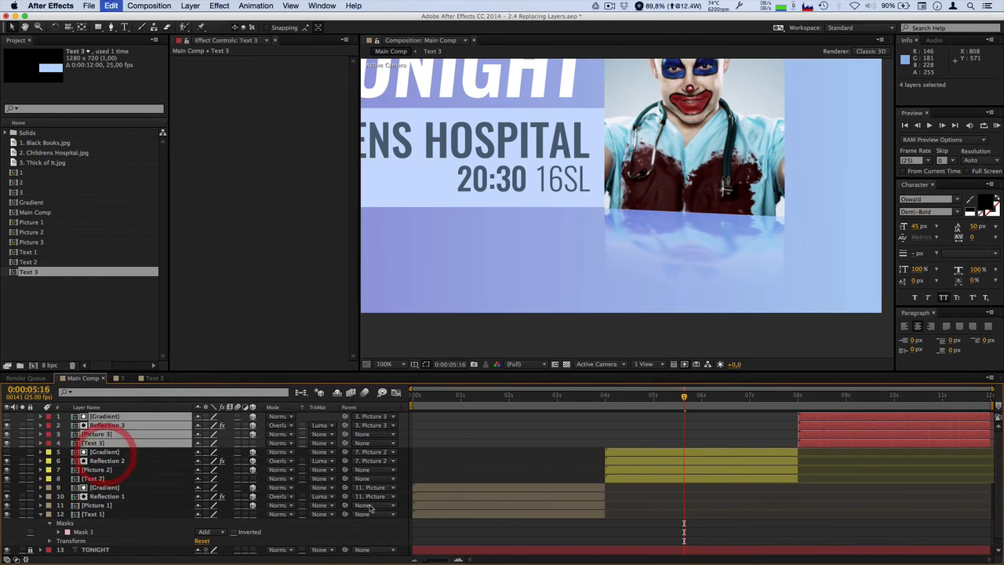
left_click(51, 423)
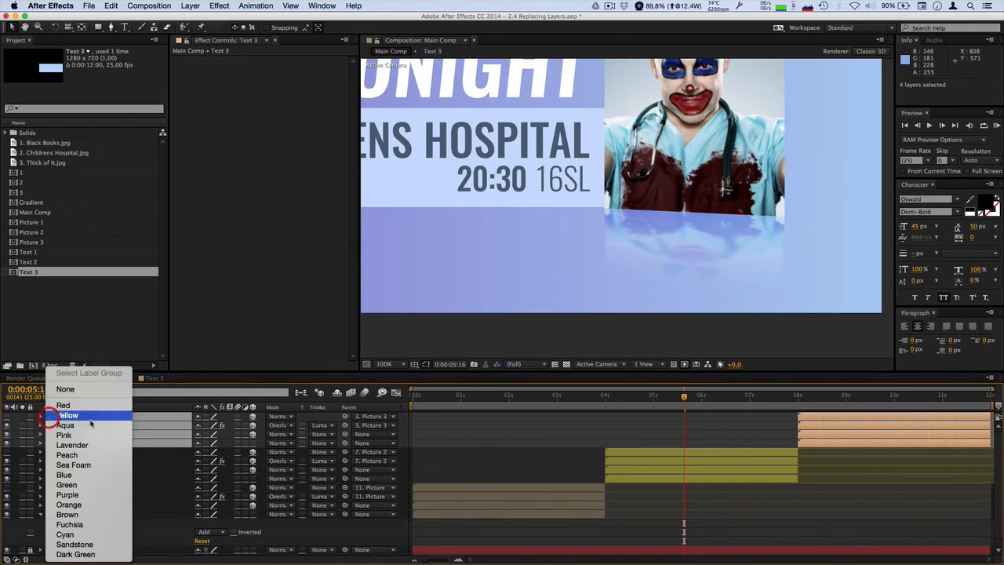
left_click(94, 445)
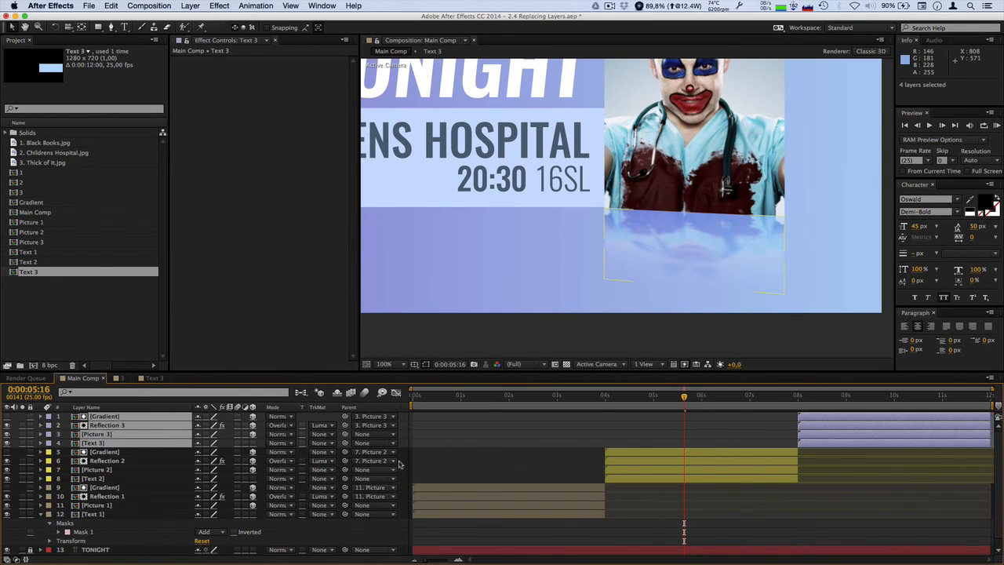
left_click(398, 460)
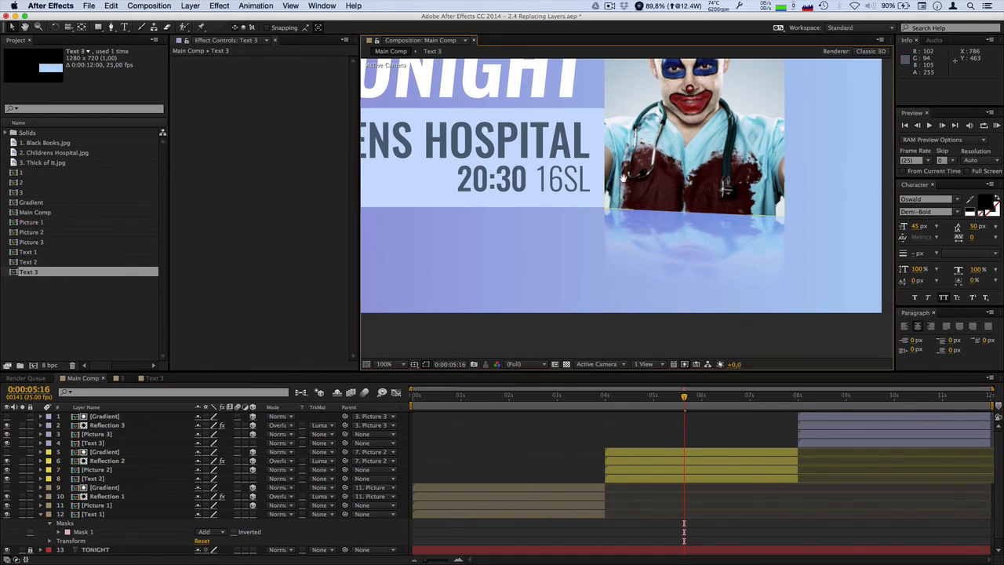
Step: View the whole Main Comp frame and scrub the promo from about 2 seconds to 0:00:05:21
left_click_drag(623, 178, 661, 223)
scroll(651, 217, "up", 1)
scroll(650, 218, "down", 2)
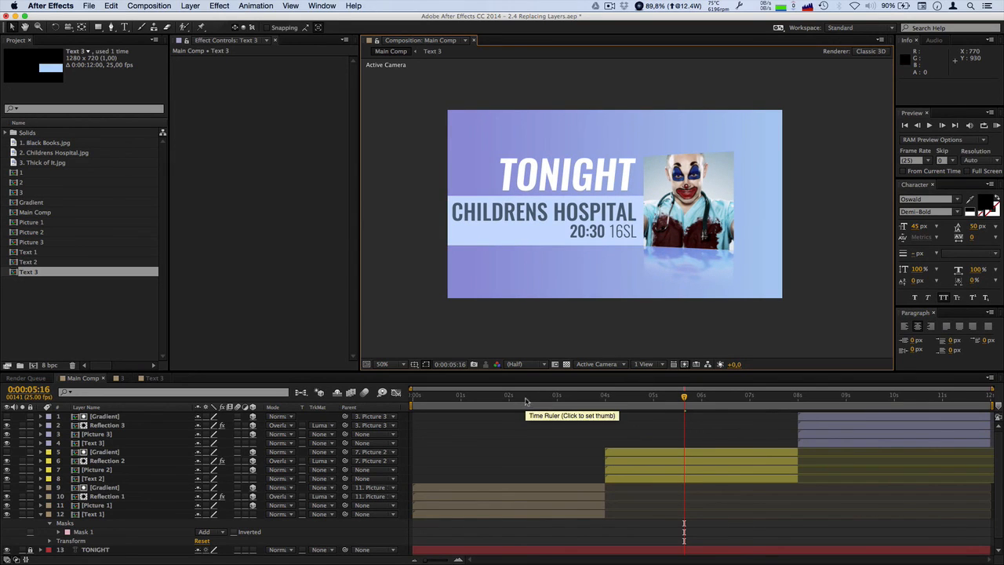
left_click_drag(526, 401, 694, 398)
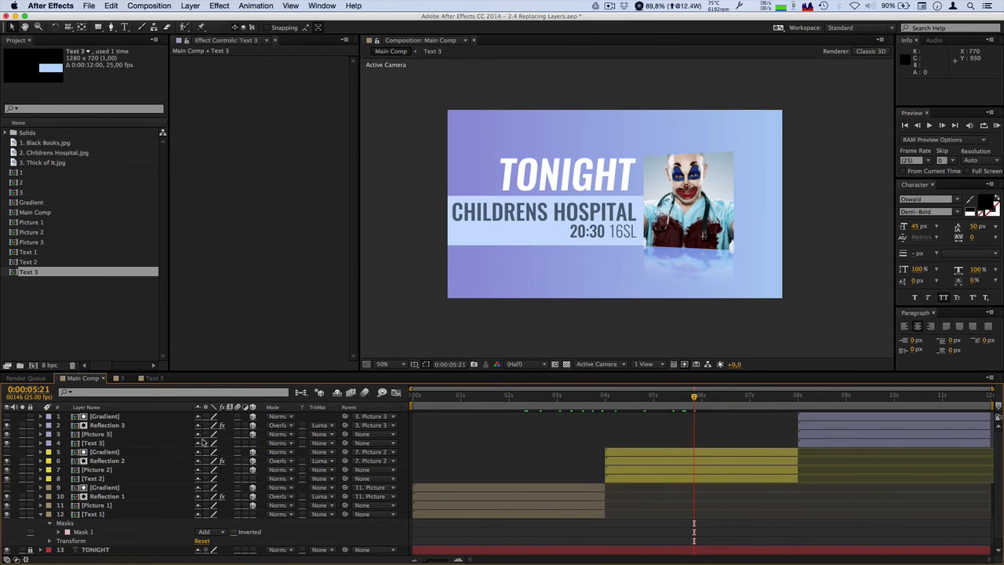